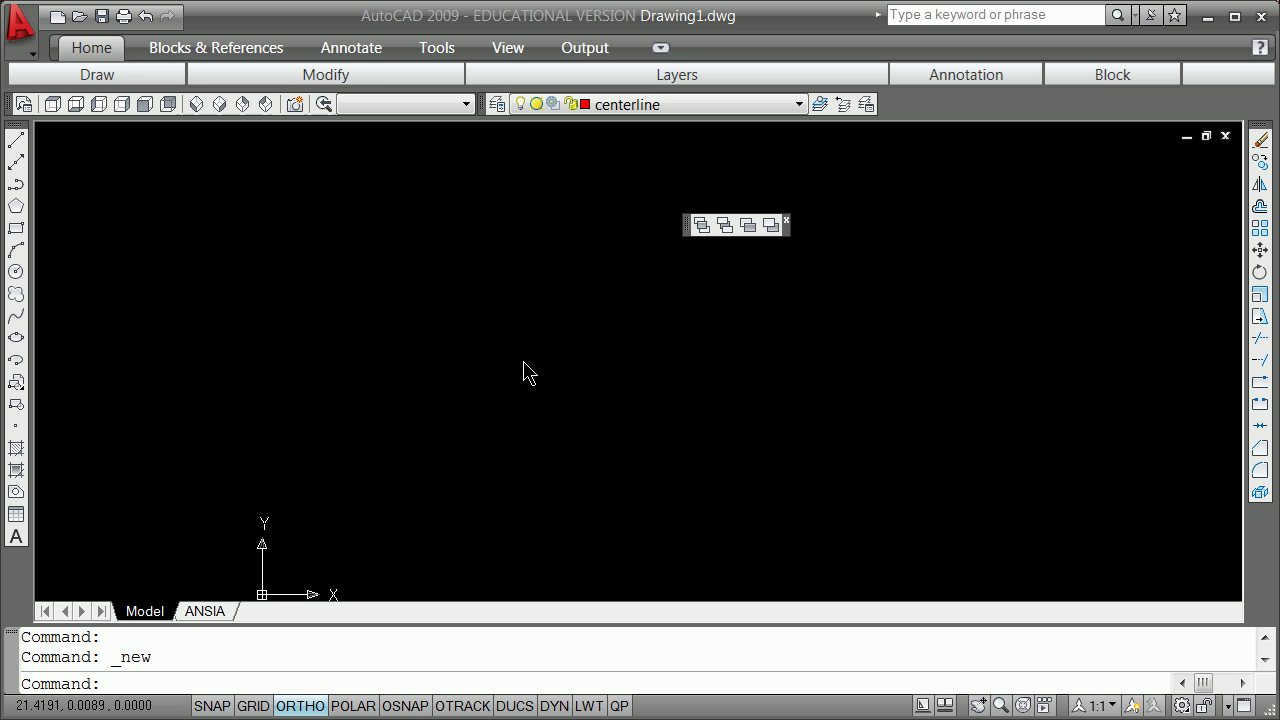
pyautogui.click(796, 105)
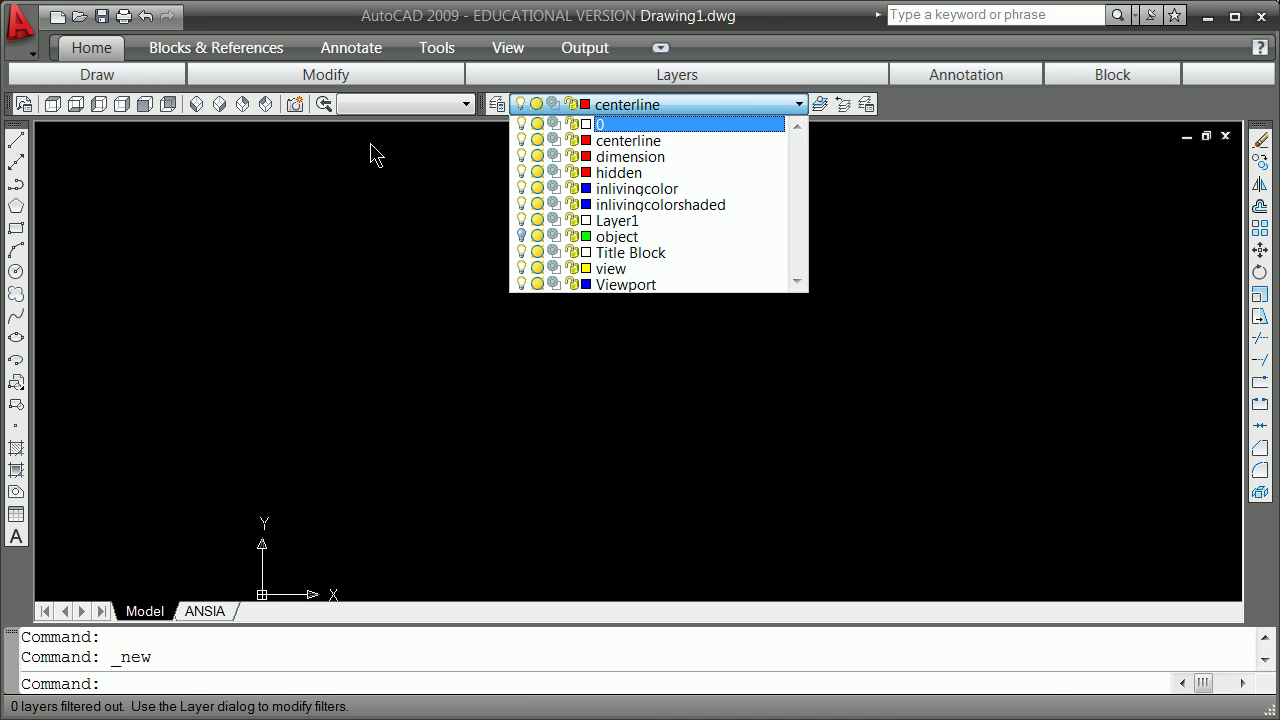
pyautogui.click(199, 259)
pyautogui.doubleClick(199, 258)
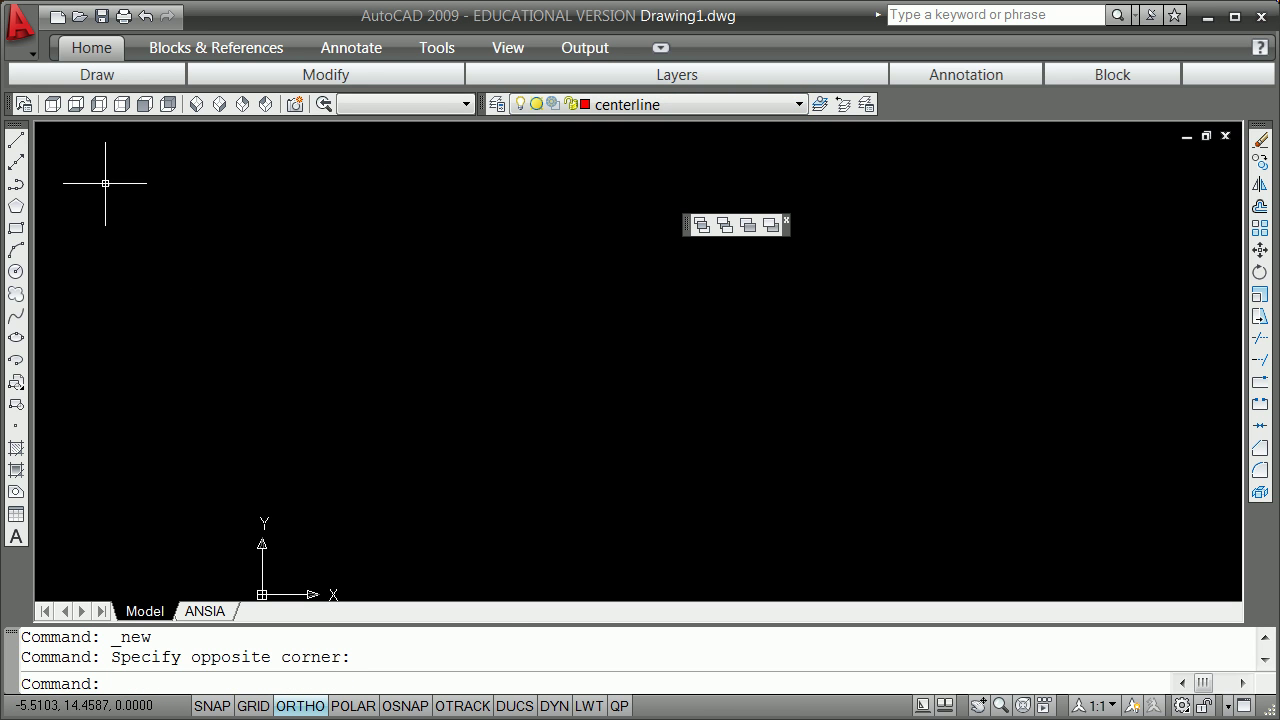
# Step: Create a new drawing from the wrautocad_decimal_feet.dwt template and switch it to model space
pyautogui.click(30, 47)
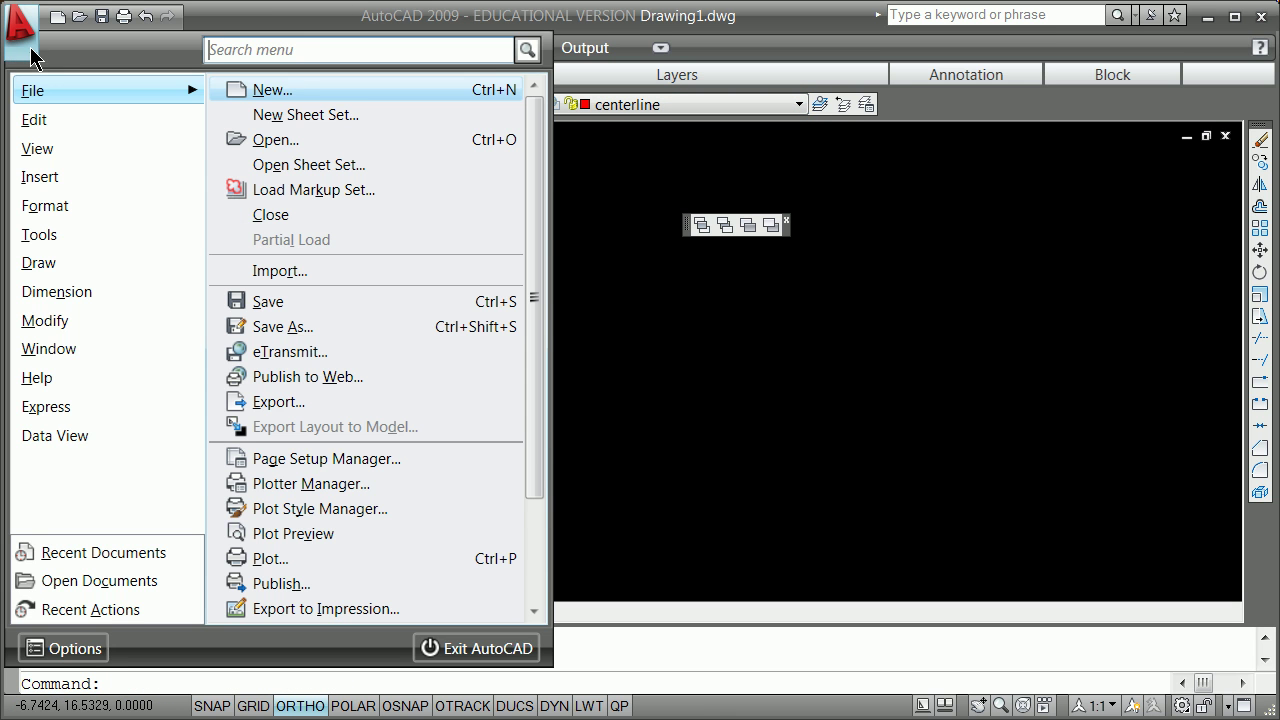
pyautogui.moveTo(68, 119)
pyautogui.moveTo(72, 94)
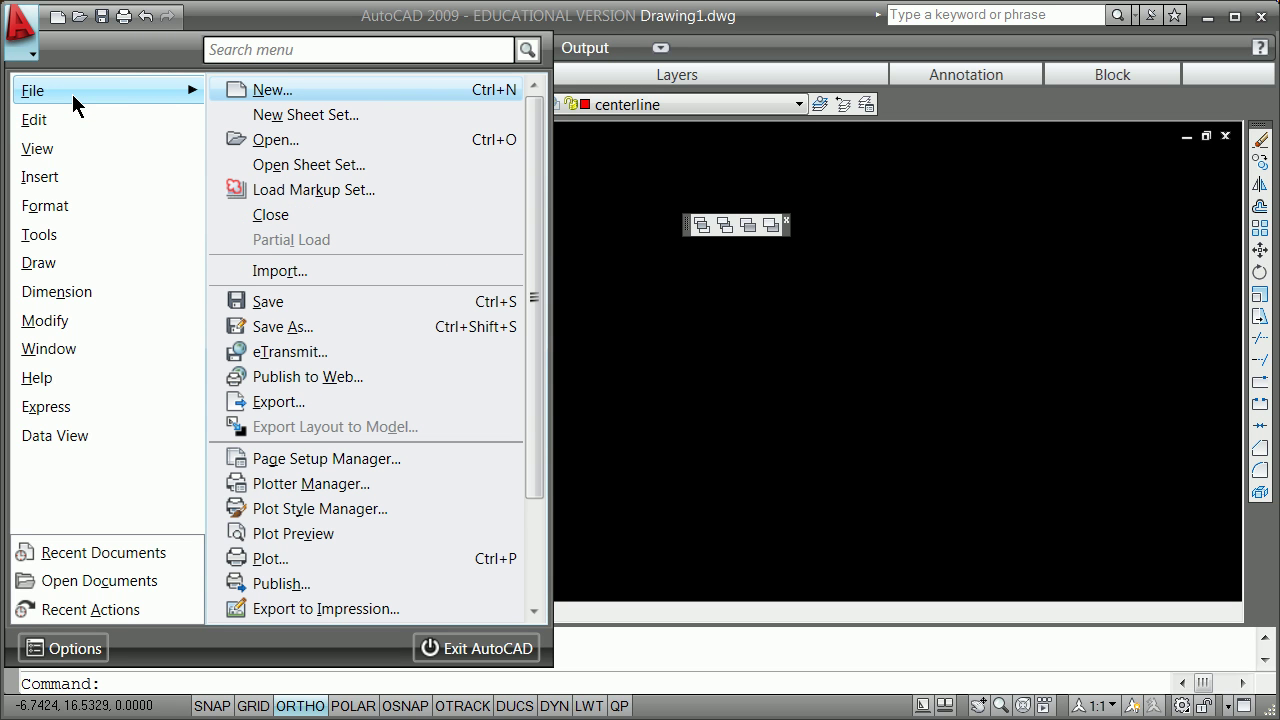
pyautogui.click(312, 88)
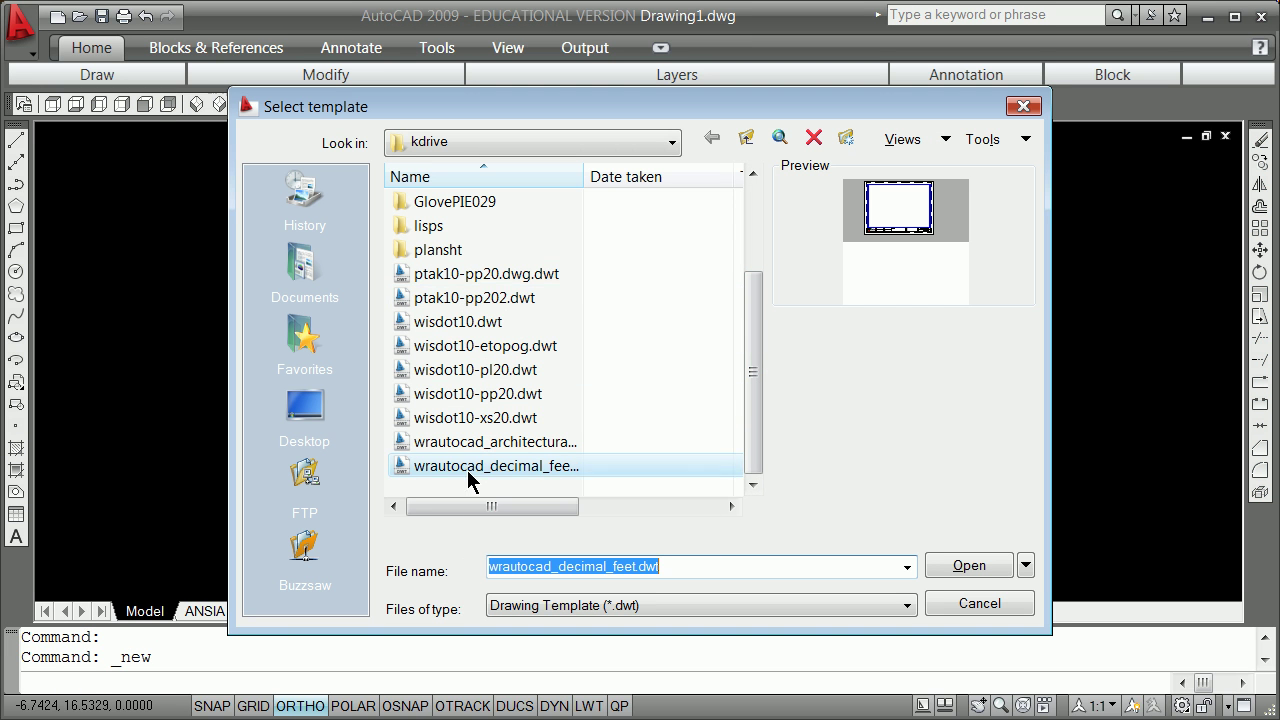
pyautogui.click(469, 473)
pyautogui.click(982, 563)
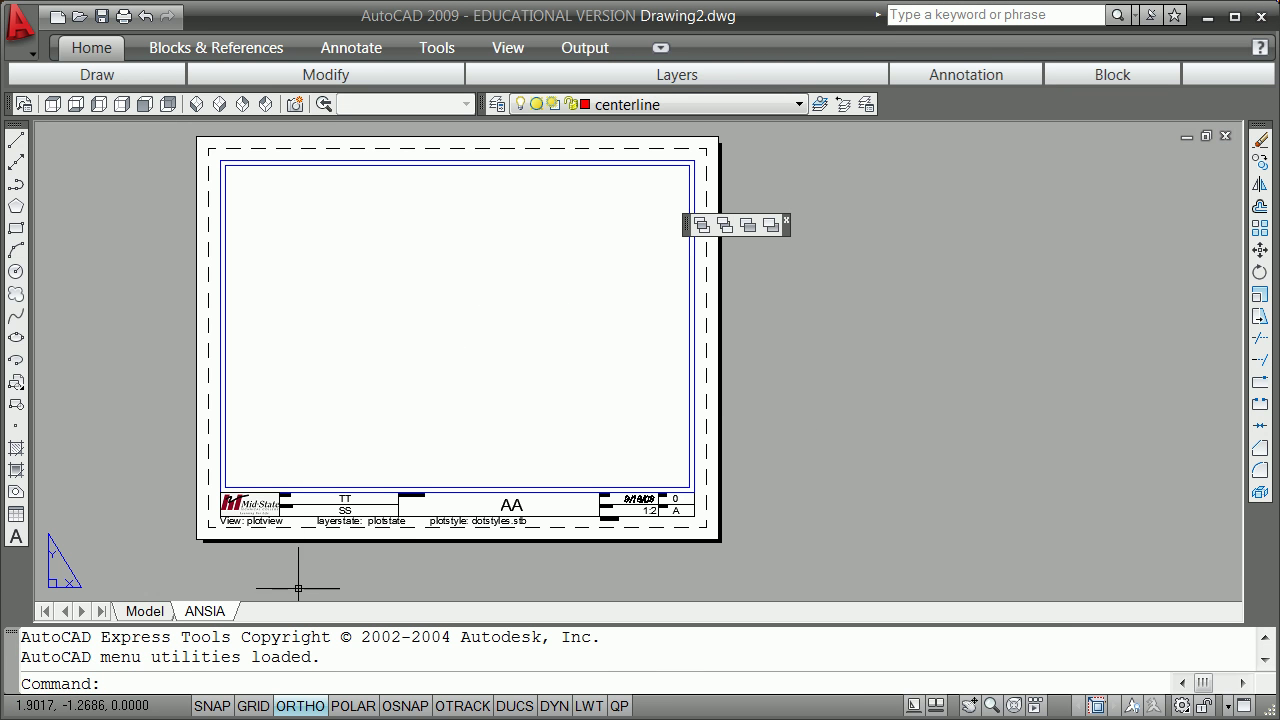
pyautogui.click(146, 611)
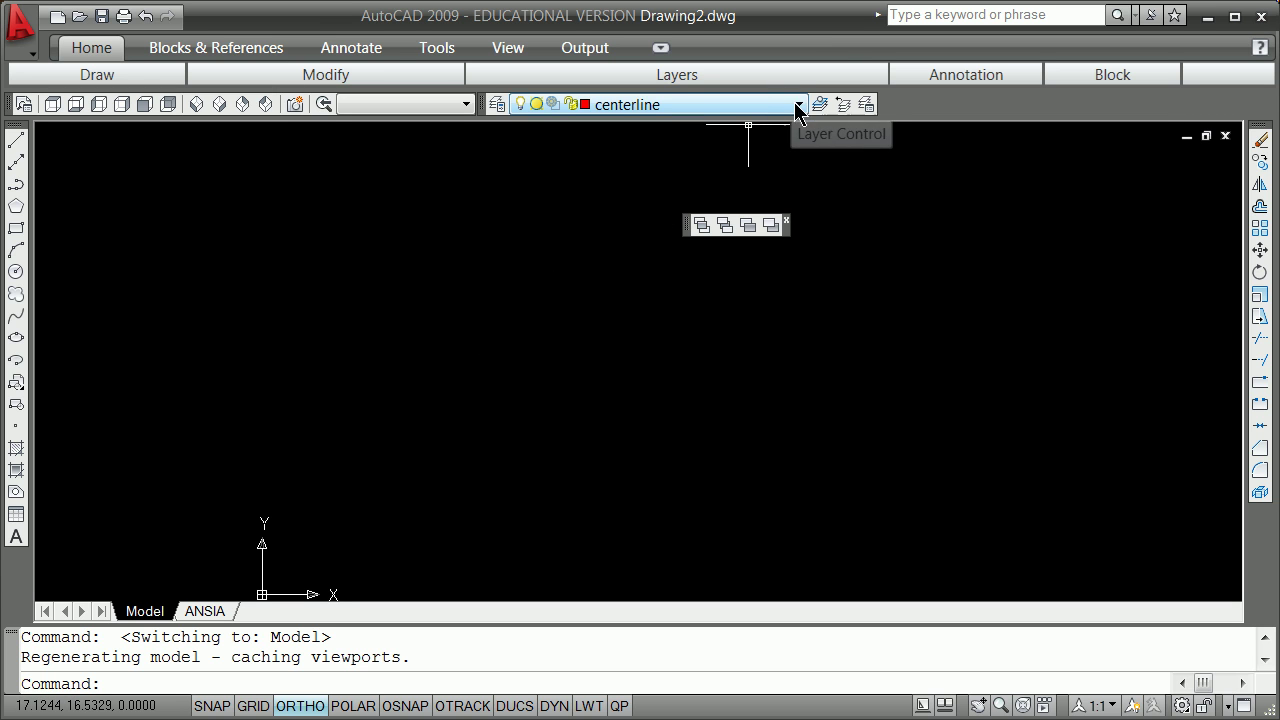
pyautogui.rightClick(22, 131)
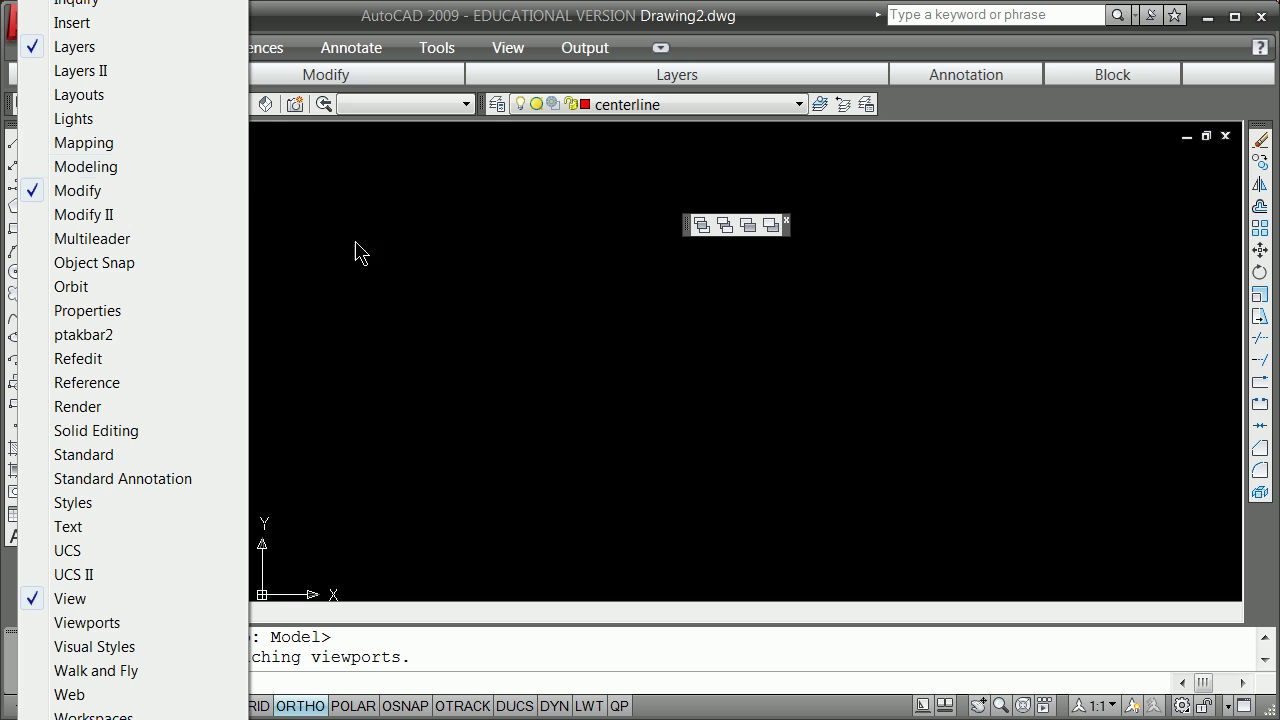
pyautogui.click(411, 266)
pyautogui.click(457, 246)
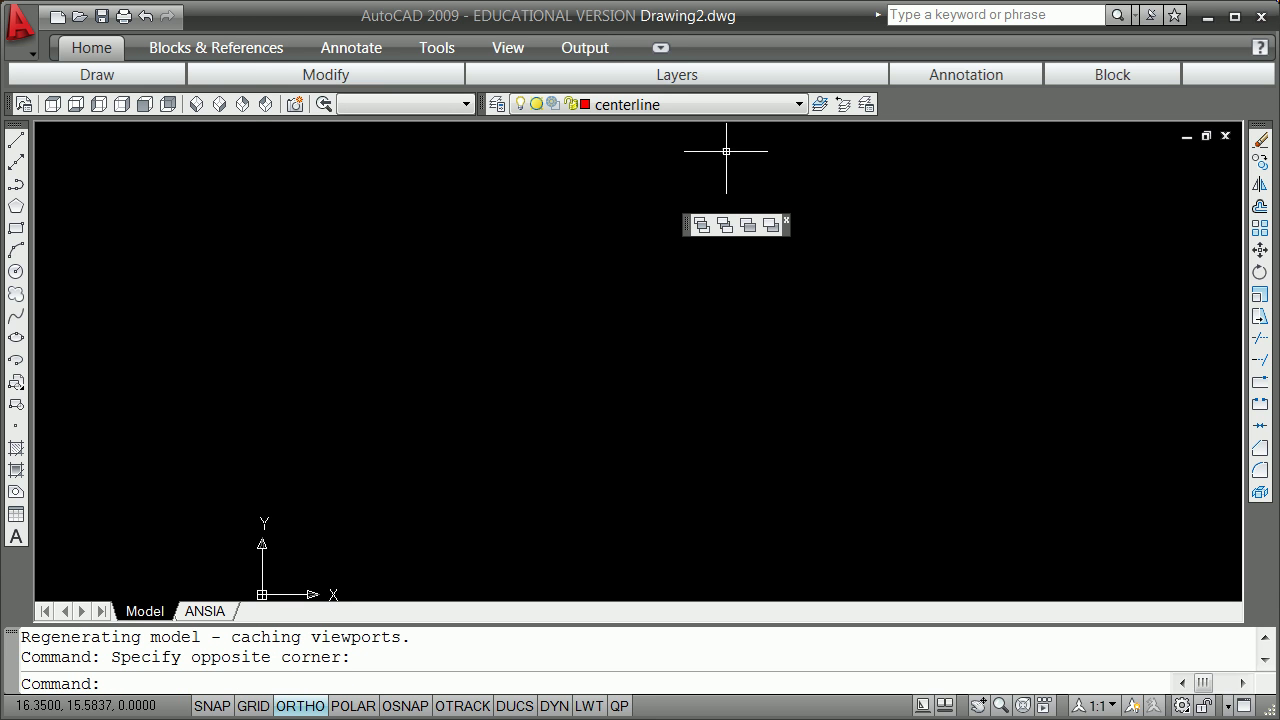
# Step: Make the view layer current and draw a horizontal line 8 units long with Ortho on
pyautogui.click(799, 104)
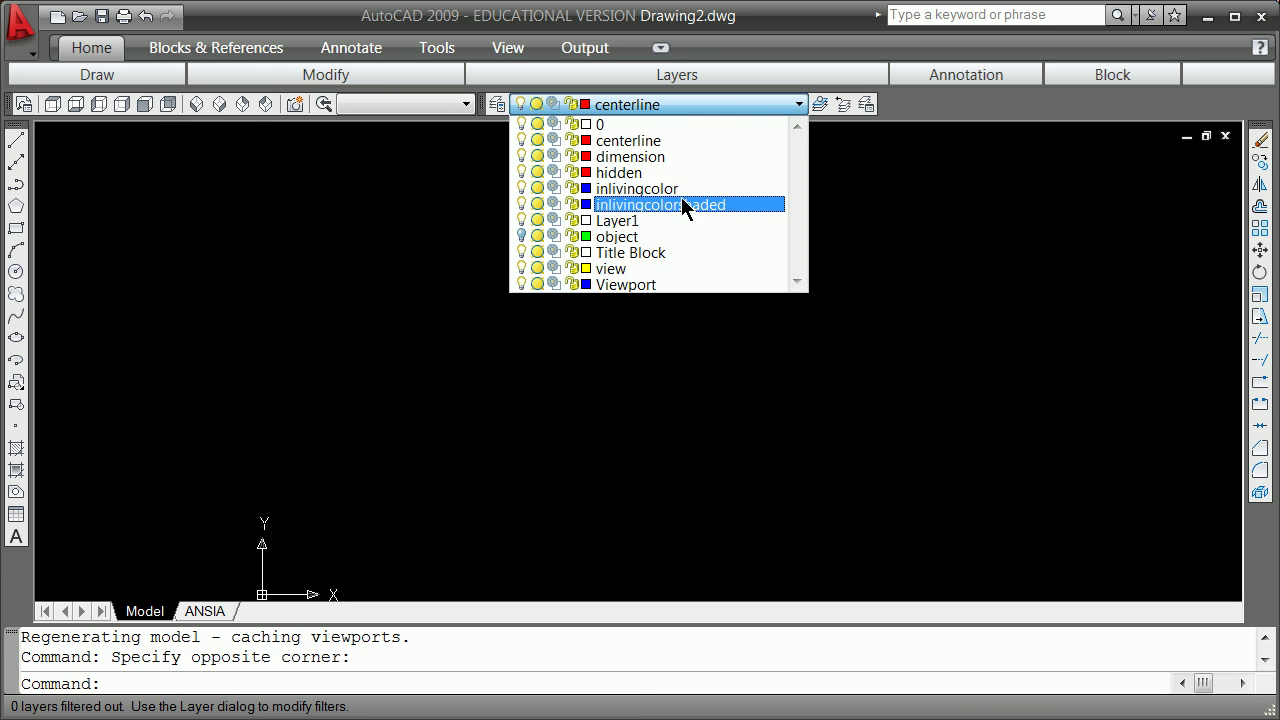
pyautogui.click(614, 270)
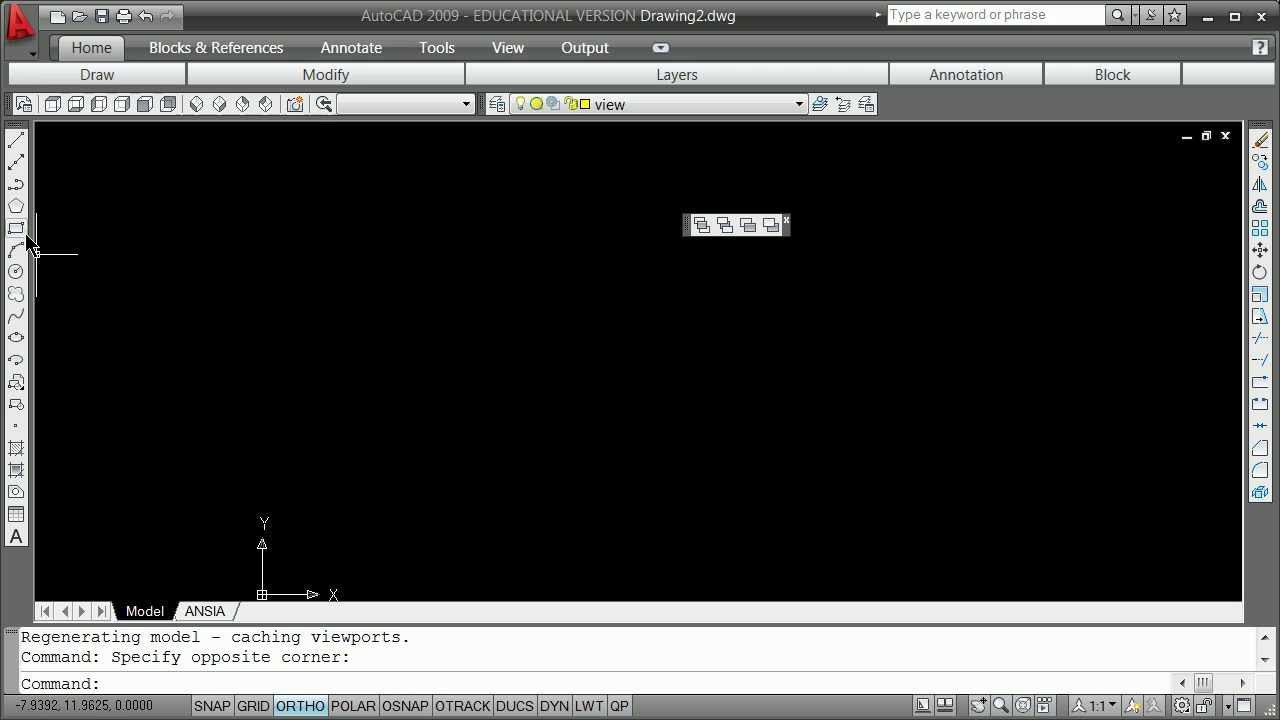
pyautogui.click(17, 143)
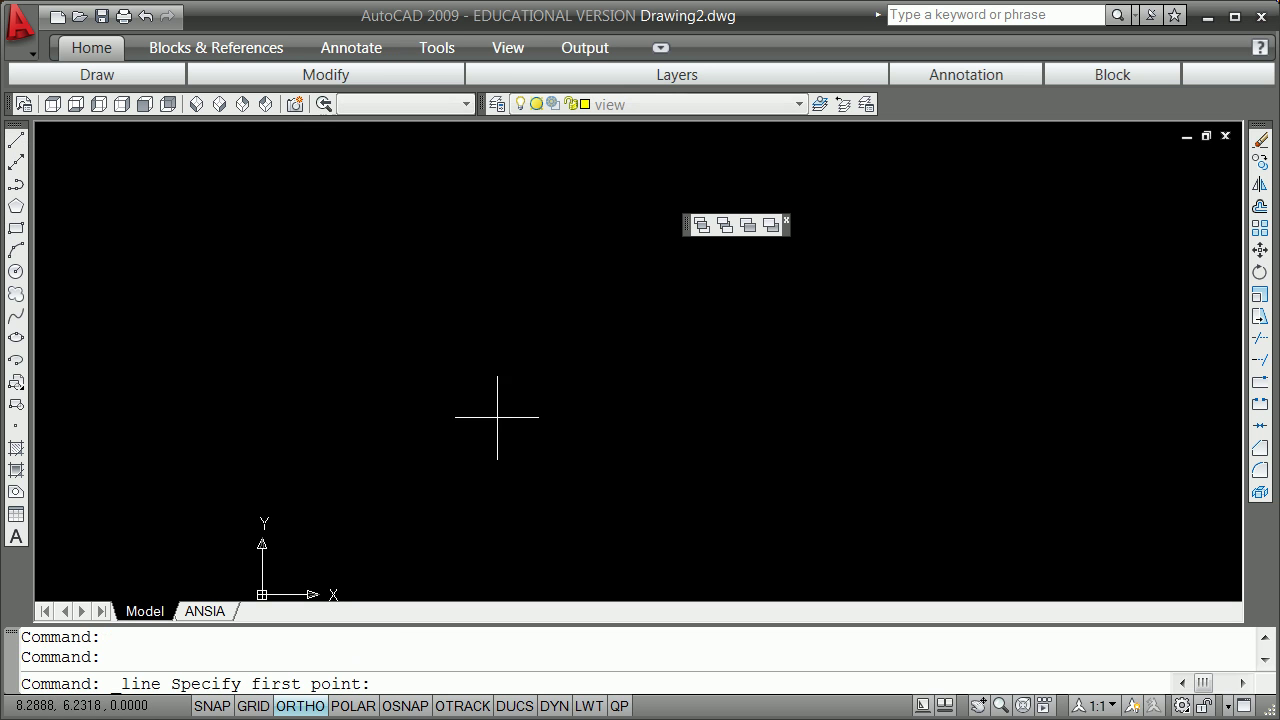
pyautogui.click(385, 441)
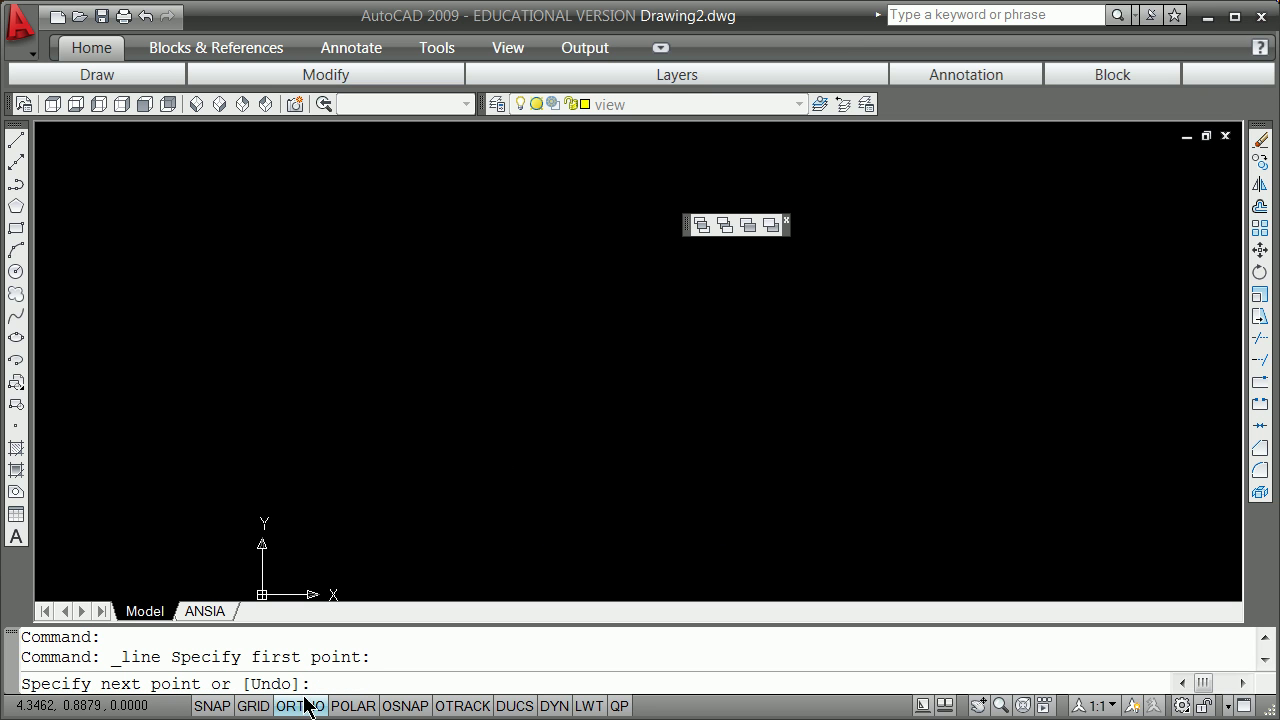
pyautogui.click(353, 706)
pyautogui.click(309, 708)
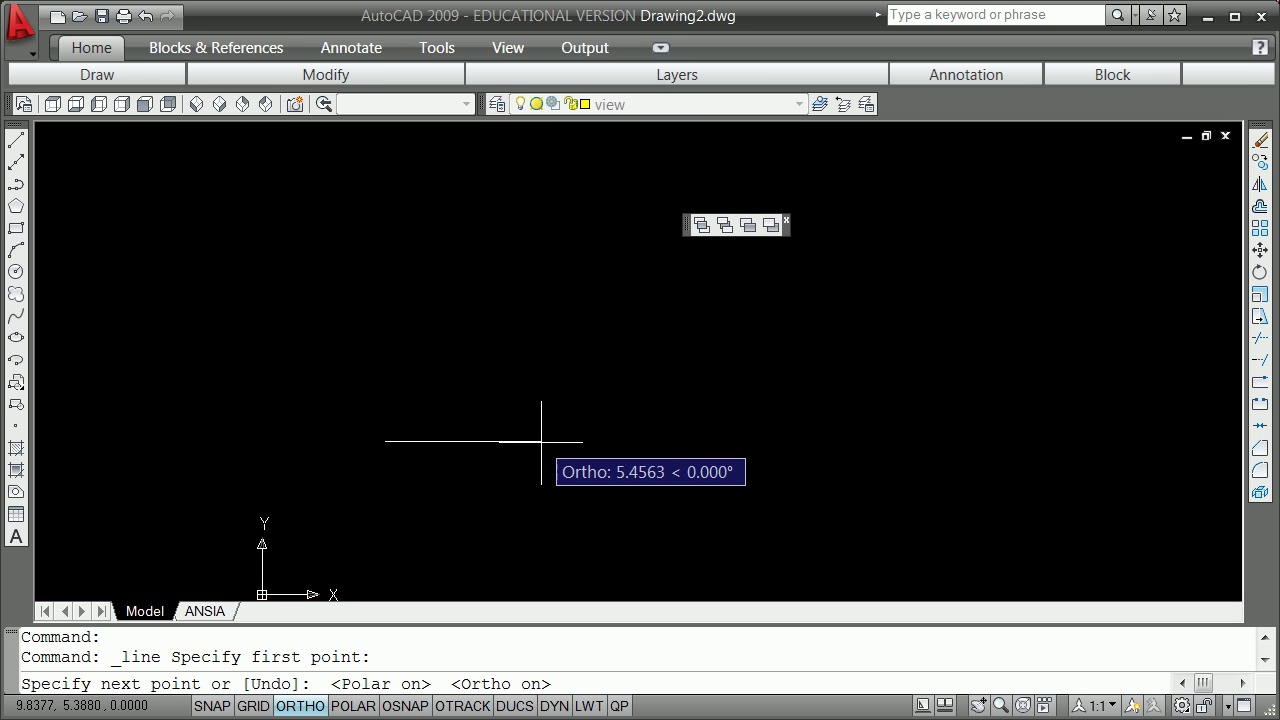
pyautogui.write('8')
pyautogui.press('Return')
pyautogui.press('Return')
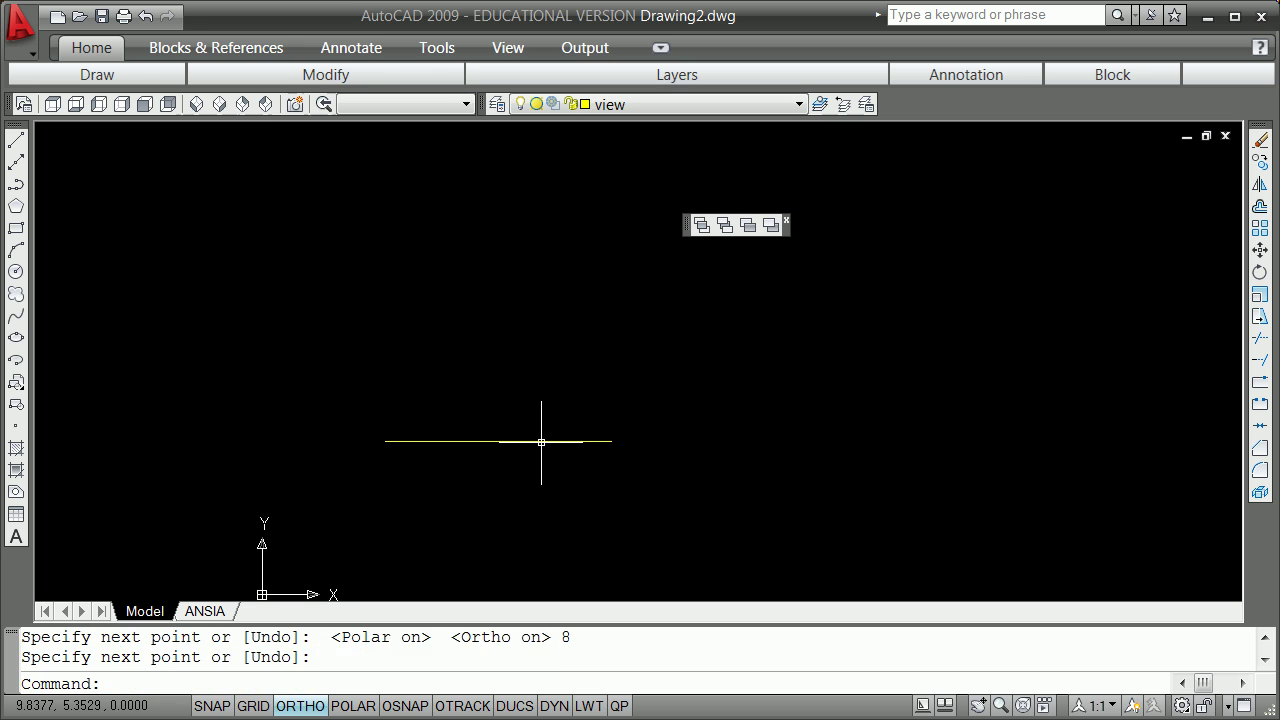
# Step: Draw a vertical line 8 units upward from the left endpoint of the horizontal line, using the Endpoint snap
pyautogui.press('Escape')
pyautogui.press('Escape')
pyautogui.write('z')
pyautogui.press('Return')
pyautogui.write('e')
pyautogui.press('Return')
pyautogui.scroll(2, 606, 331)
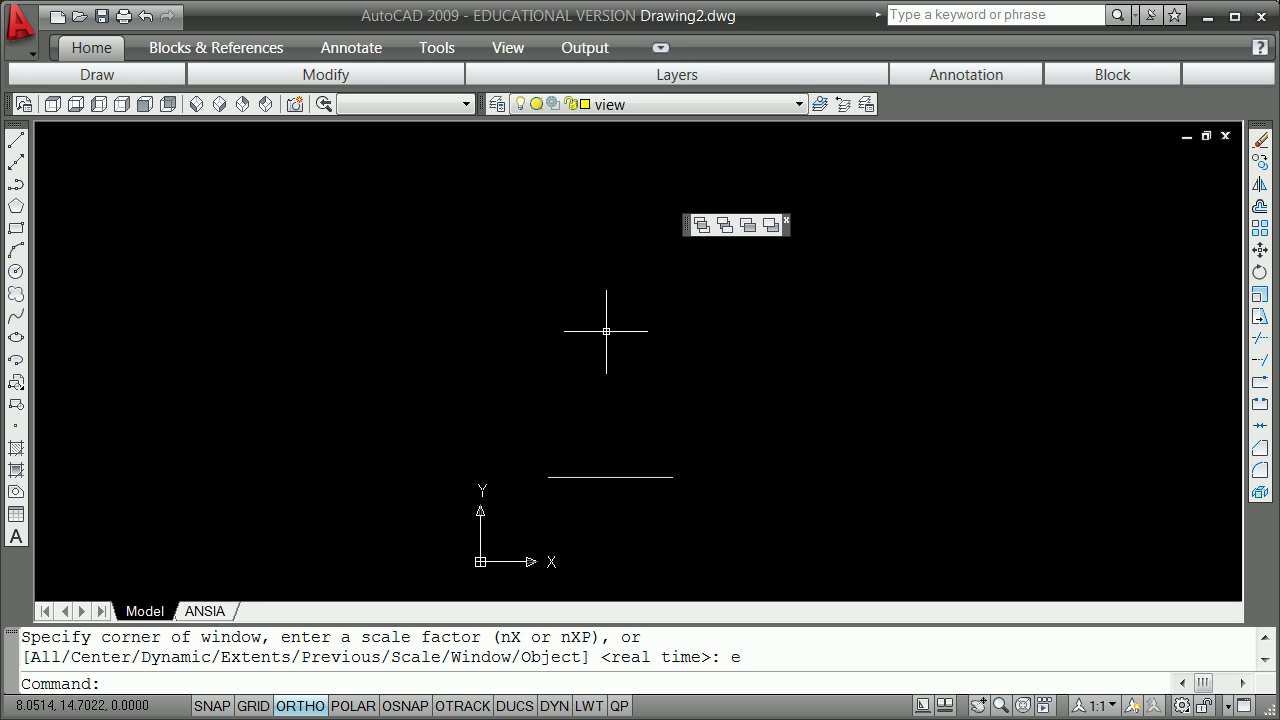
pyautogui.write('l')
pyautogui.press('Return')
pyautogui.keyDown('shift'); pyautogui.rightClick(536, 372); pyautogui.keyUp('shift')
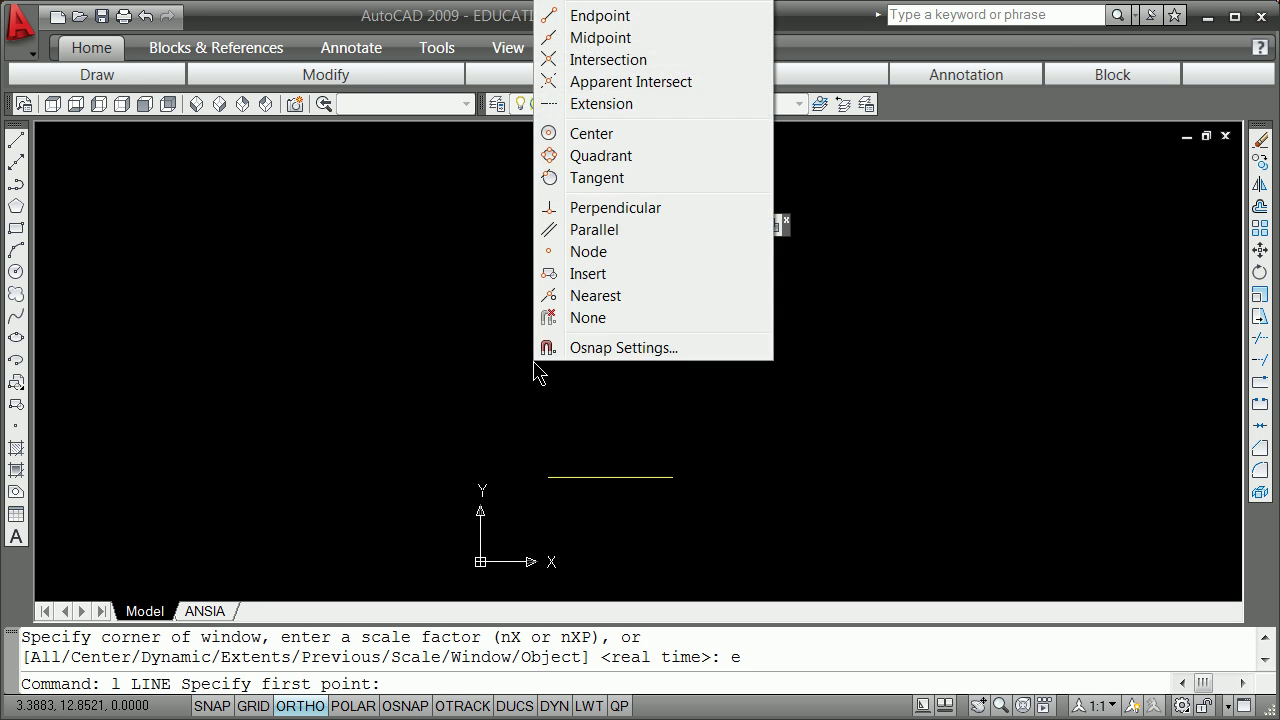
pyautogui.click(651, 16)
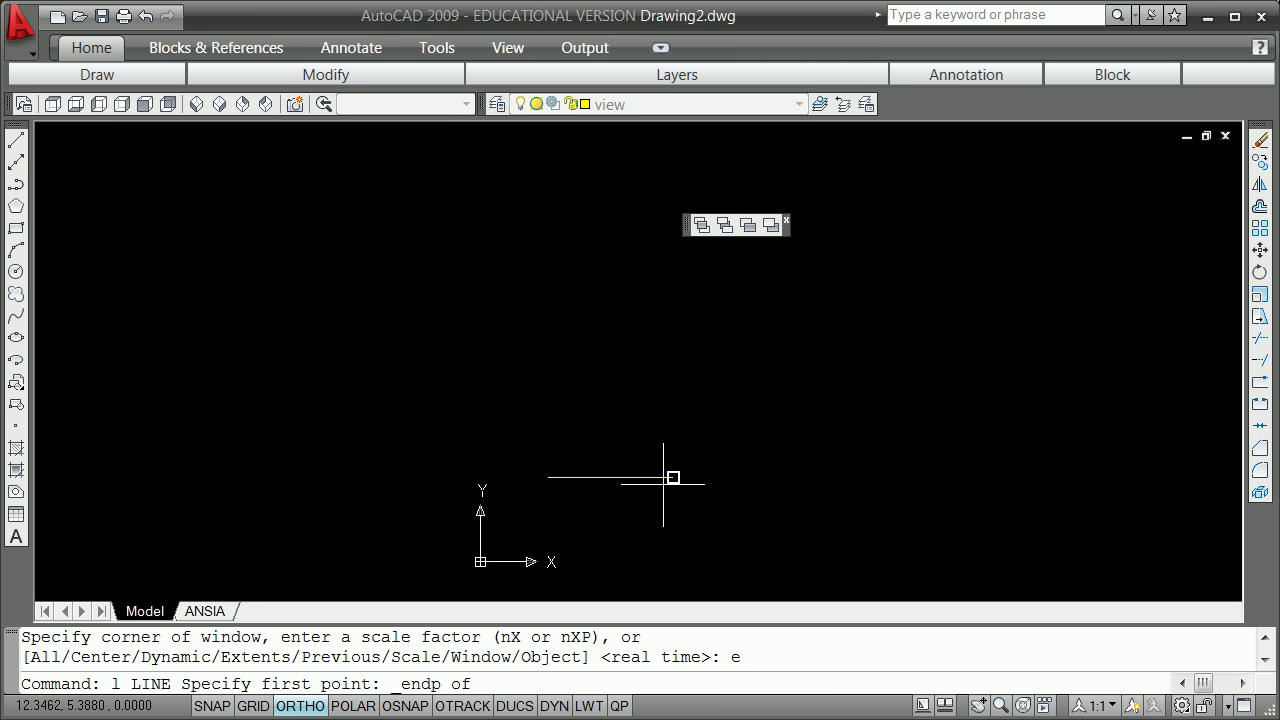
pyautogui.click(547, 476)
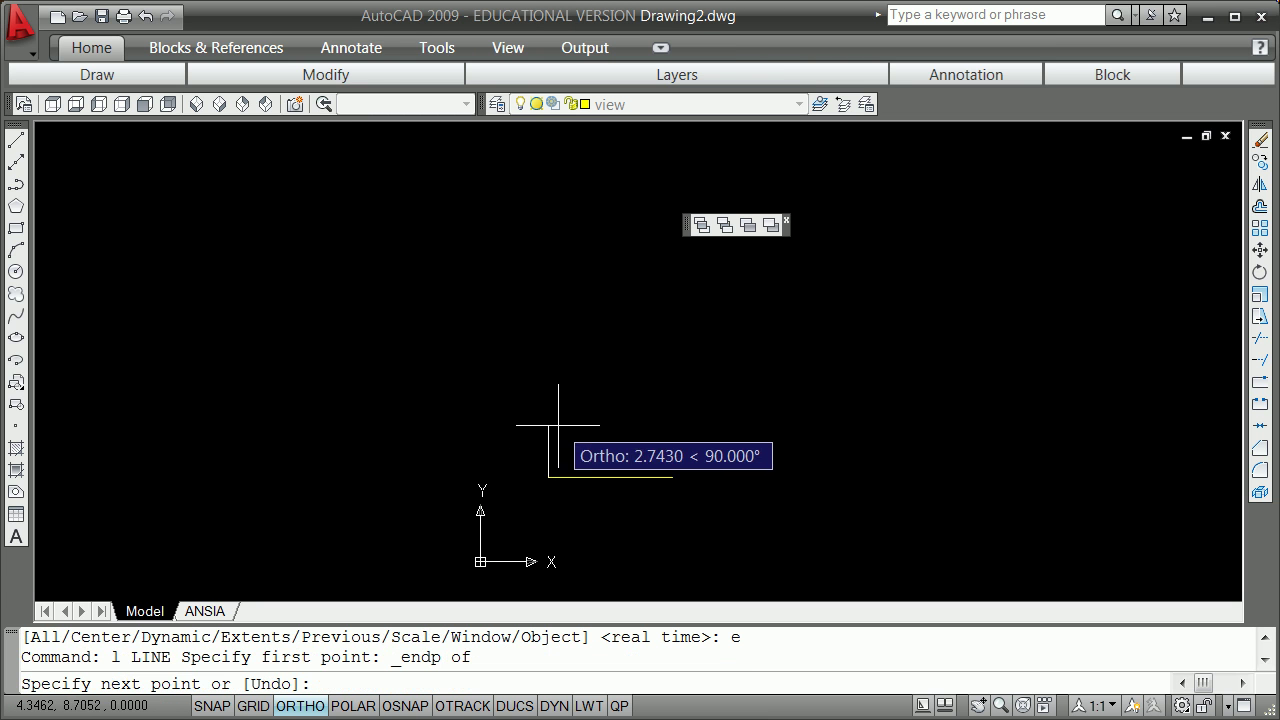
pyautogui.write('8')
pyautogui.press('Return')
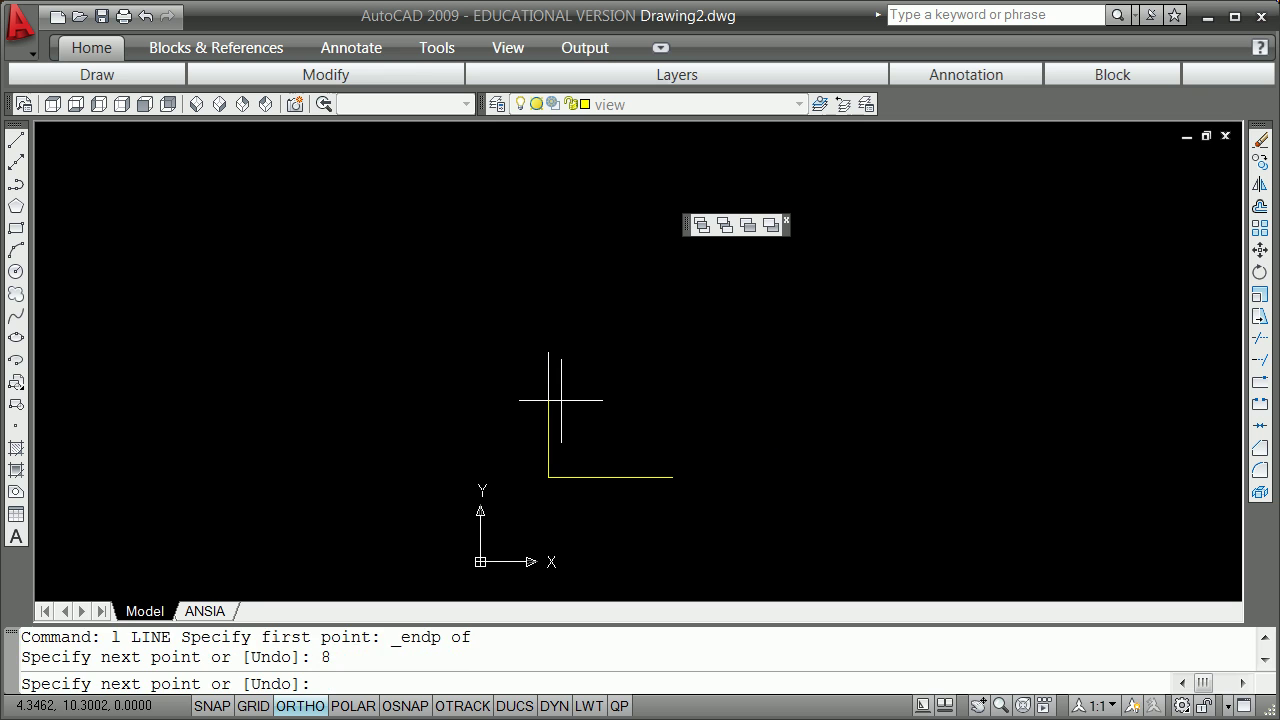
pyautogui.press('Escape')
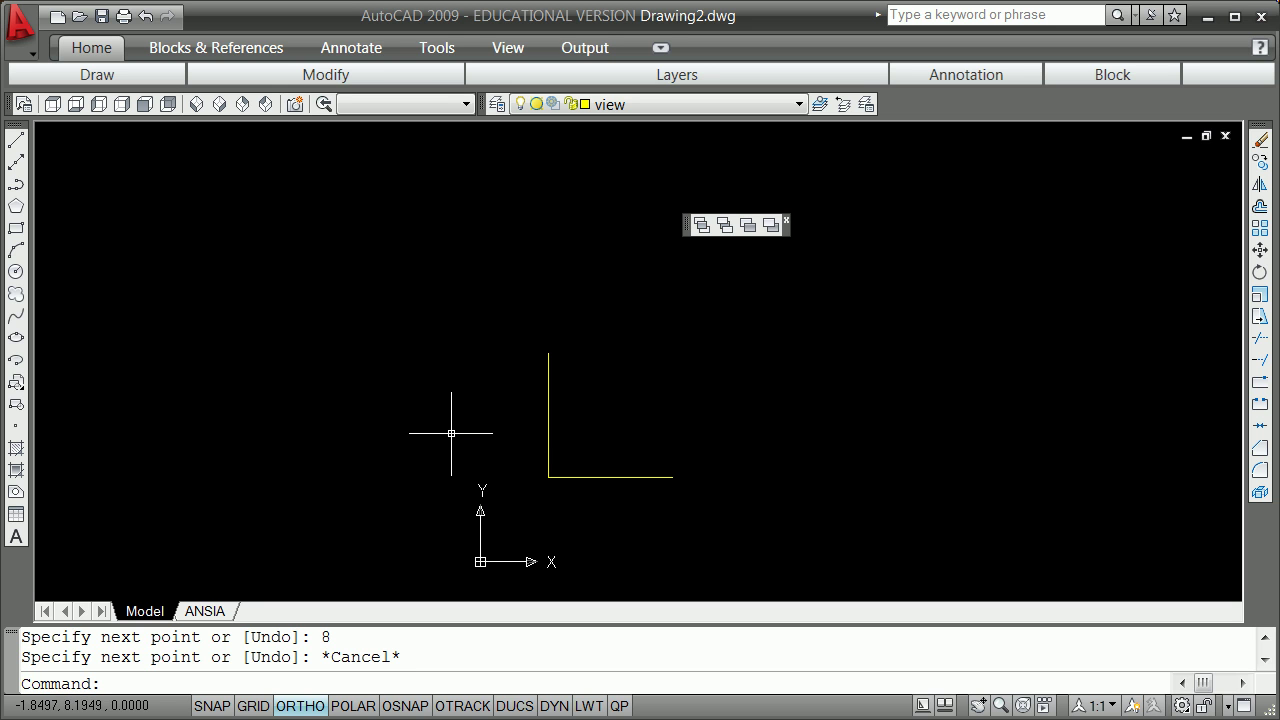
# Step: Offset the vertical line 8 units to the right to form the opposite side of the square
pyautogui.write('o')
pyautogui.press('Return')
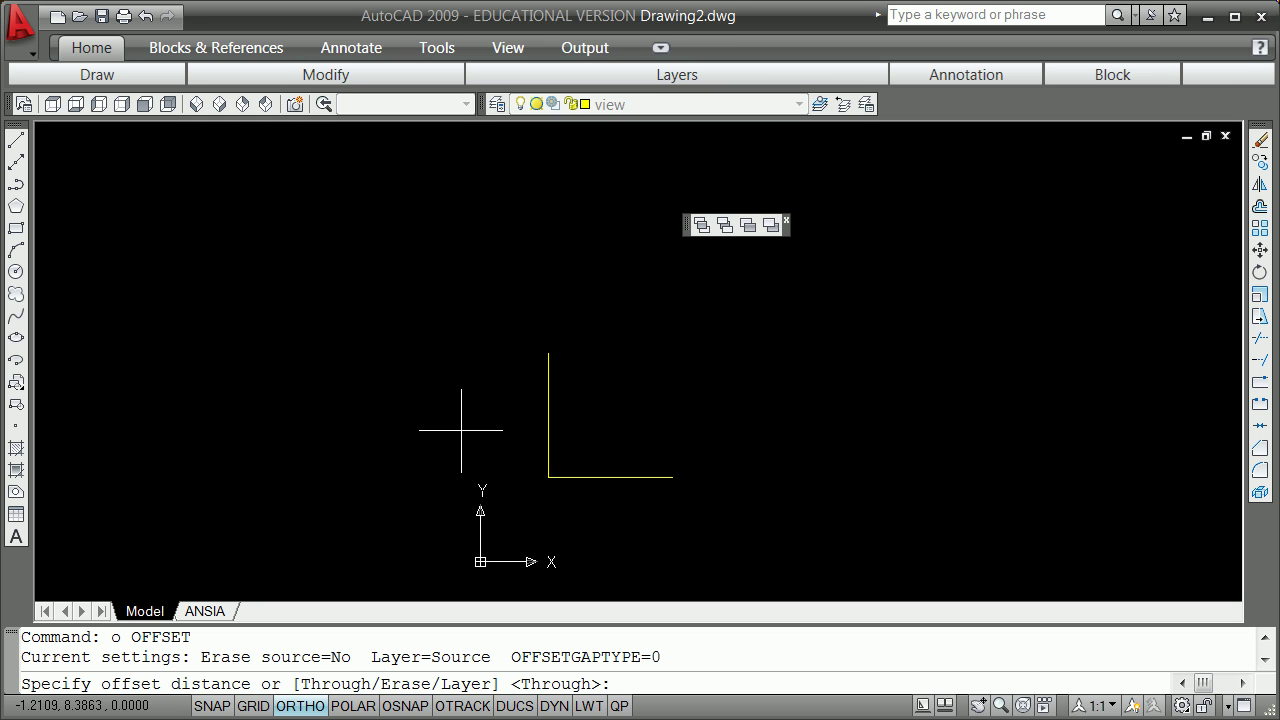
pyautogui.write('8')
pyautogui.press('Return')
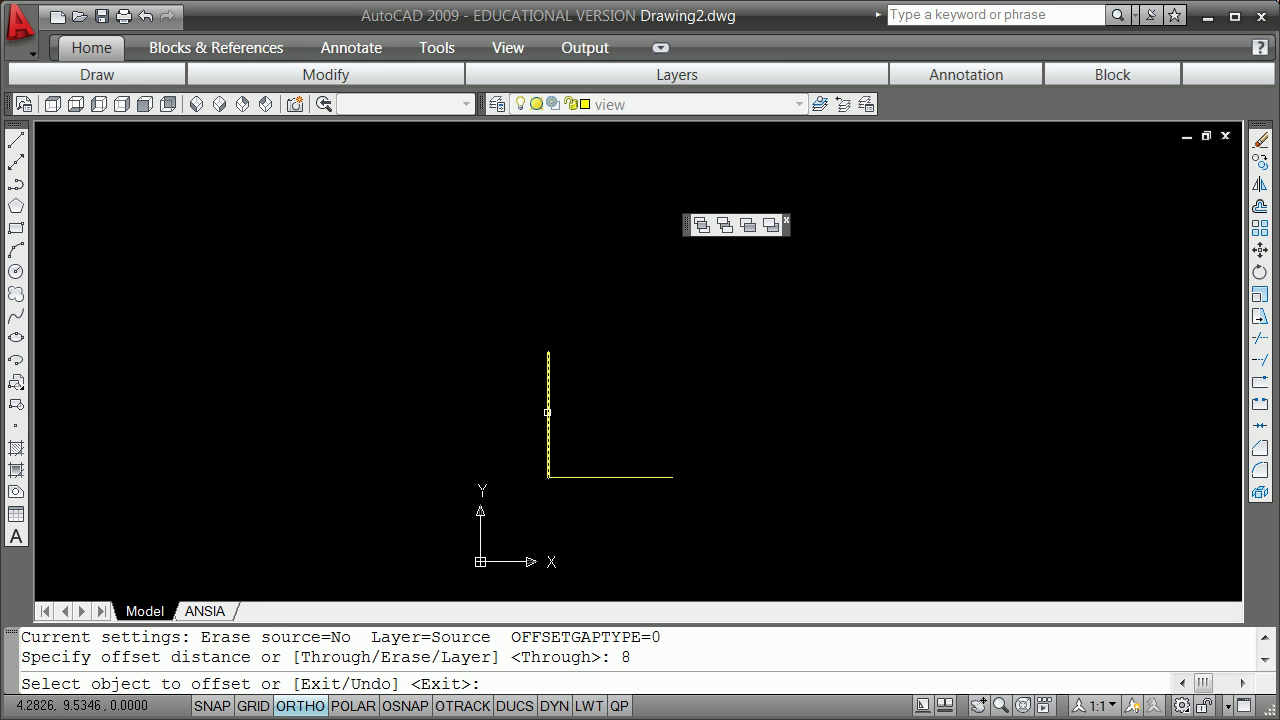
pyautogui.click(547, 412)
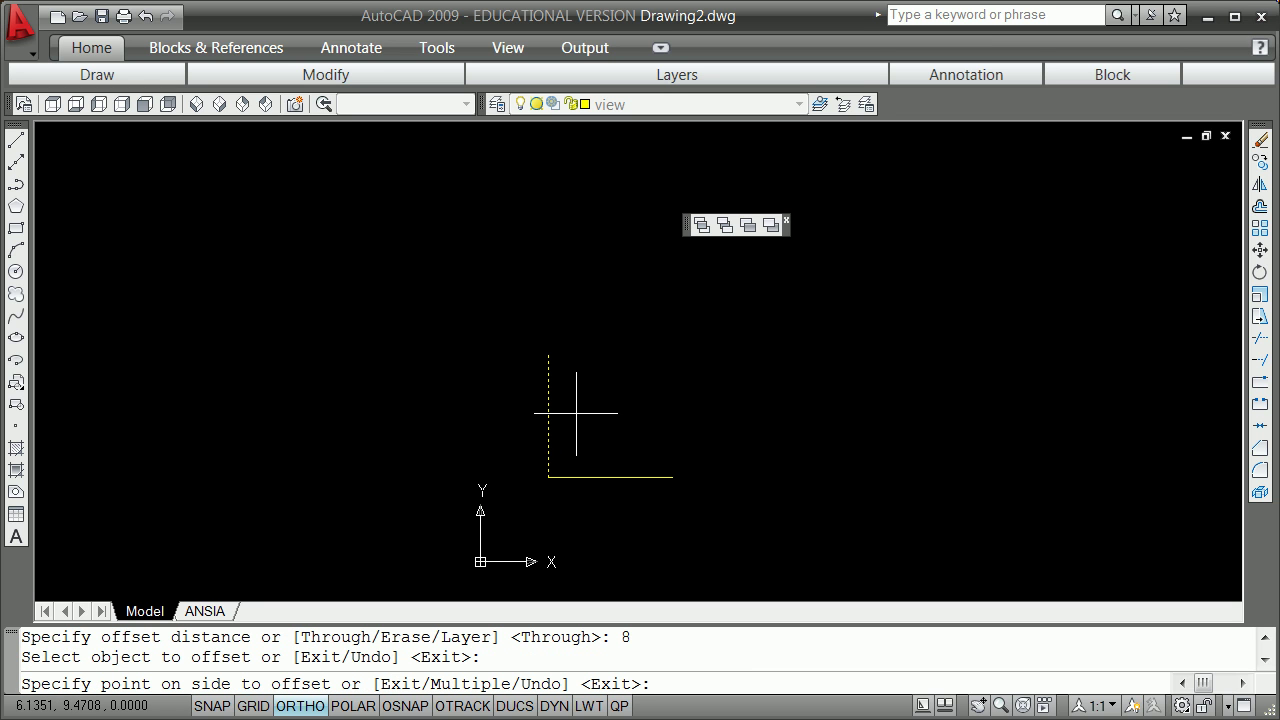
pyautogui.click(576, 412)
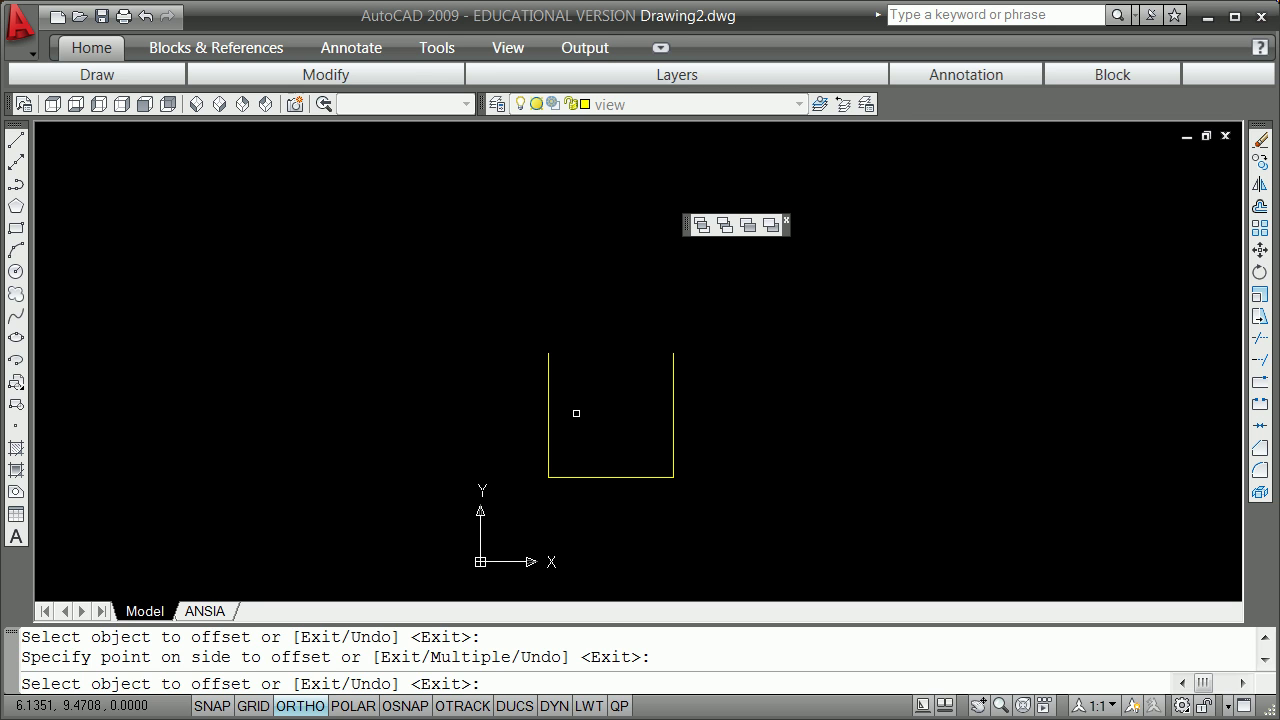
pyautogui.press('Escape')
# Step: Offset the bottom line with the Through option to the upper endpoint of the right vertical line, closing the square
pyautogui.write('o')
pyautogui.press('Return')
pyautogui.write('t')
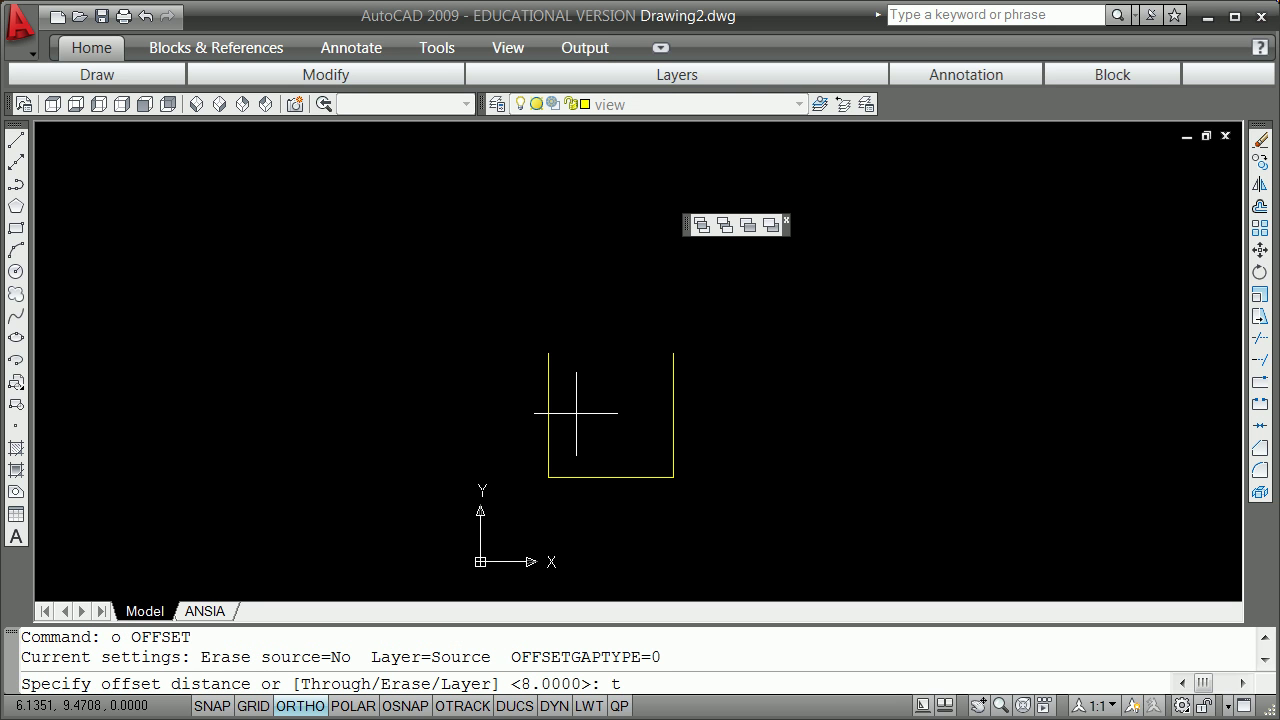
pyautogui.press('Return')
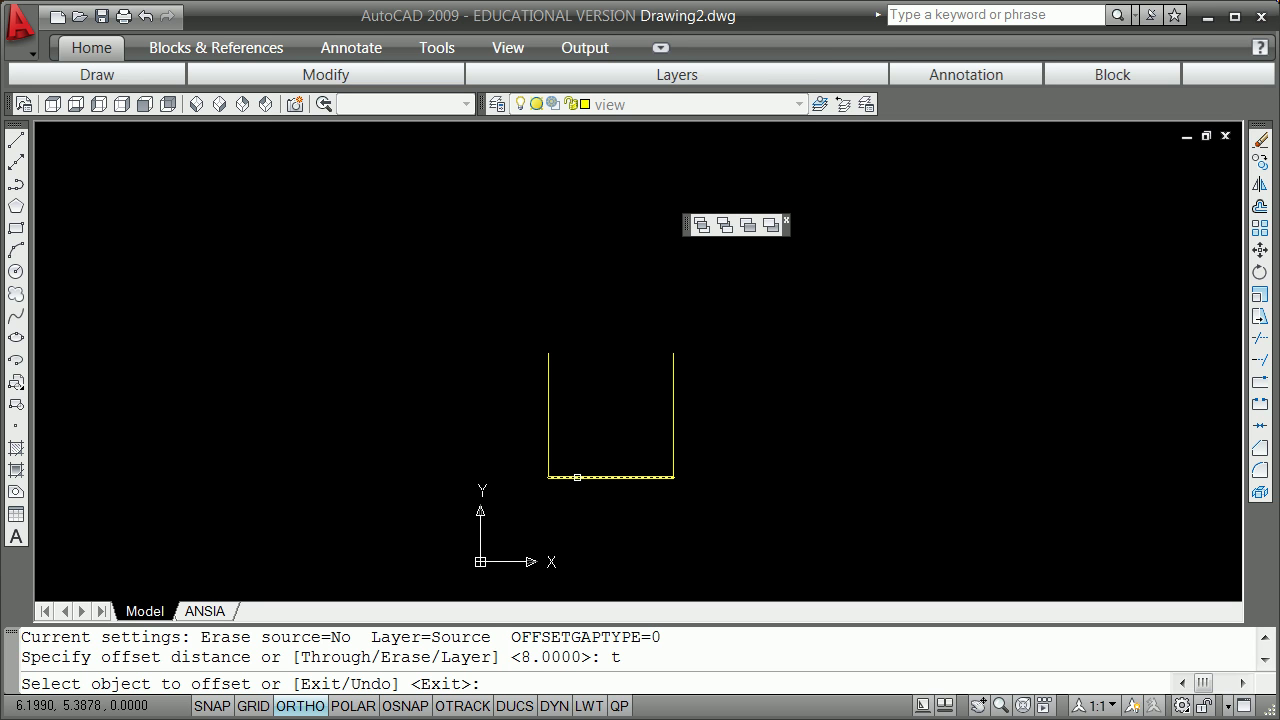
pyautogui.click(577, 477)
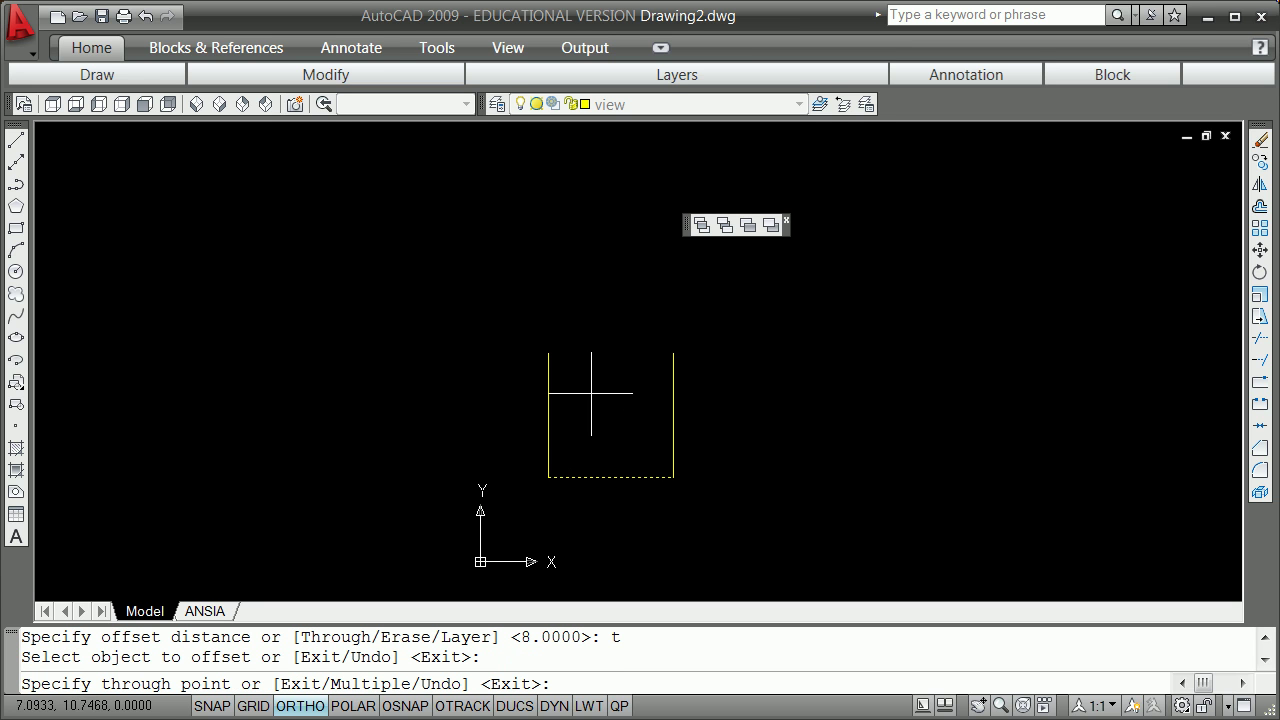
pyautogui.keyDown('shift'); pyautogui.rightClick(597, 402); pyautogui.keyUp('shift')
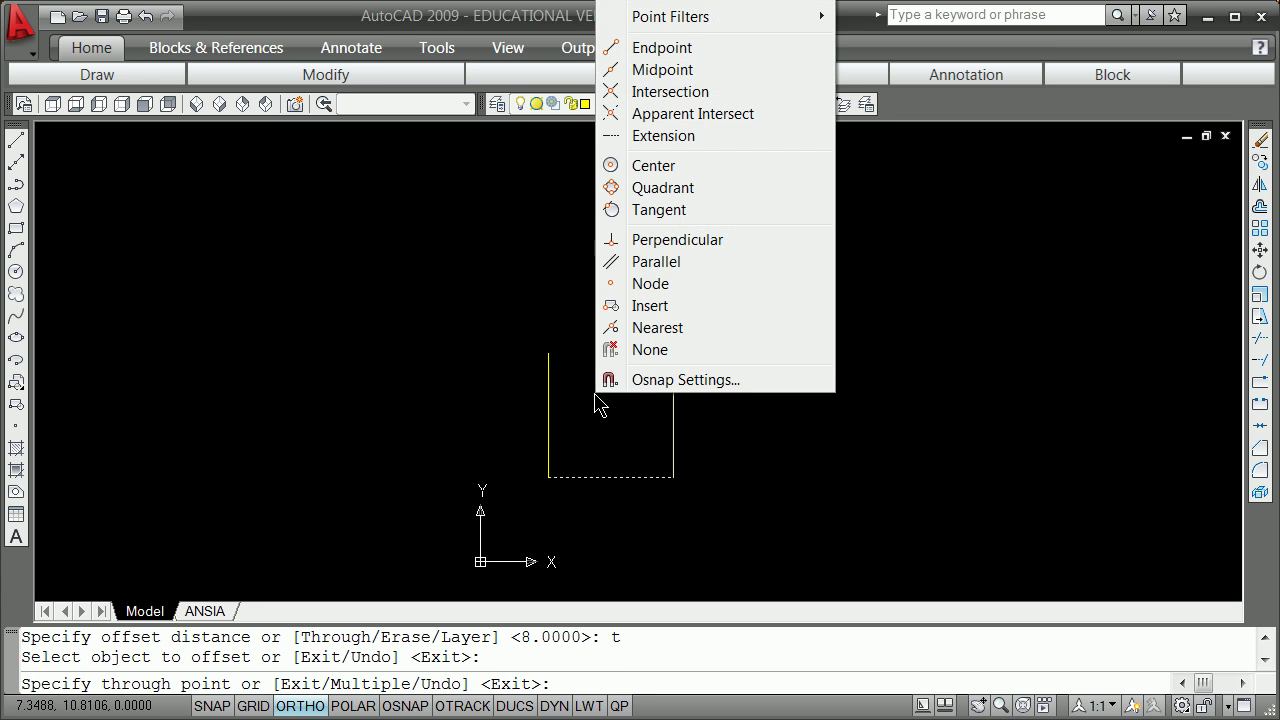
pyautogui.click(674, 50)
pyautogui.click(673, 352)
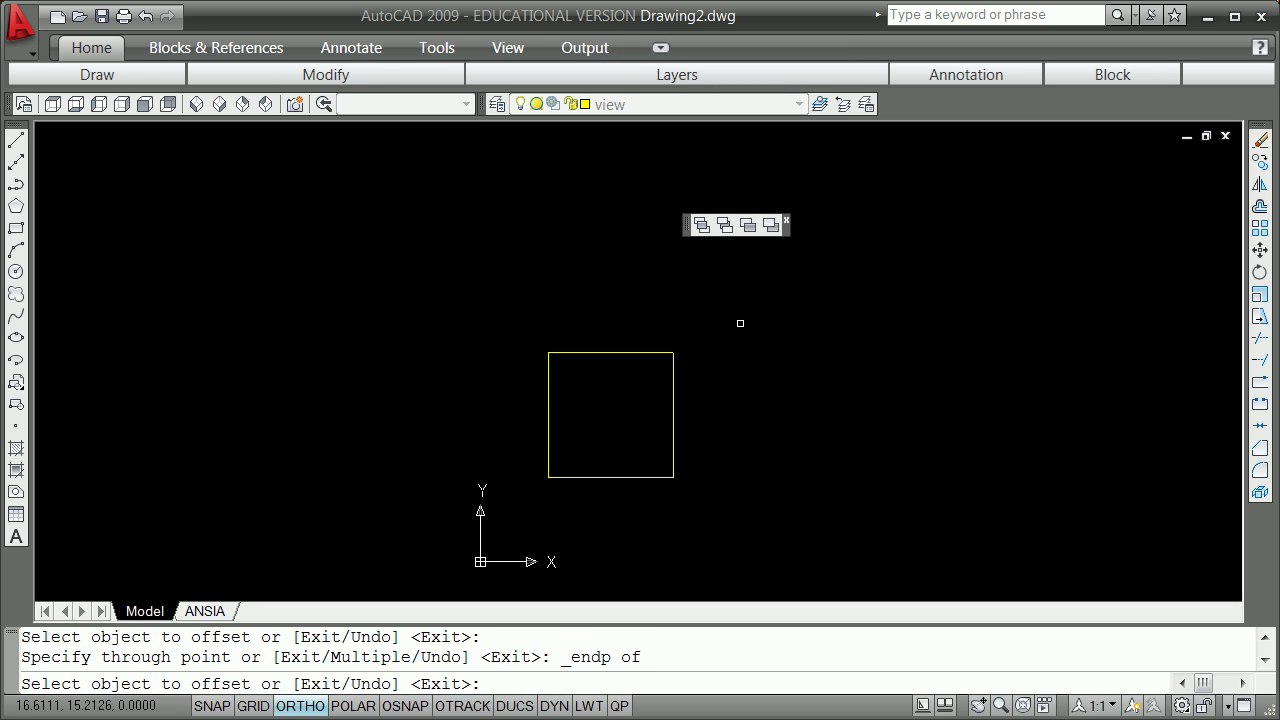
pyautogui.press('Escape')
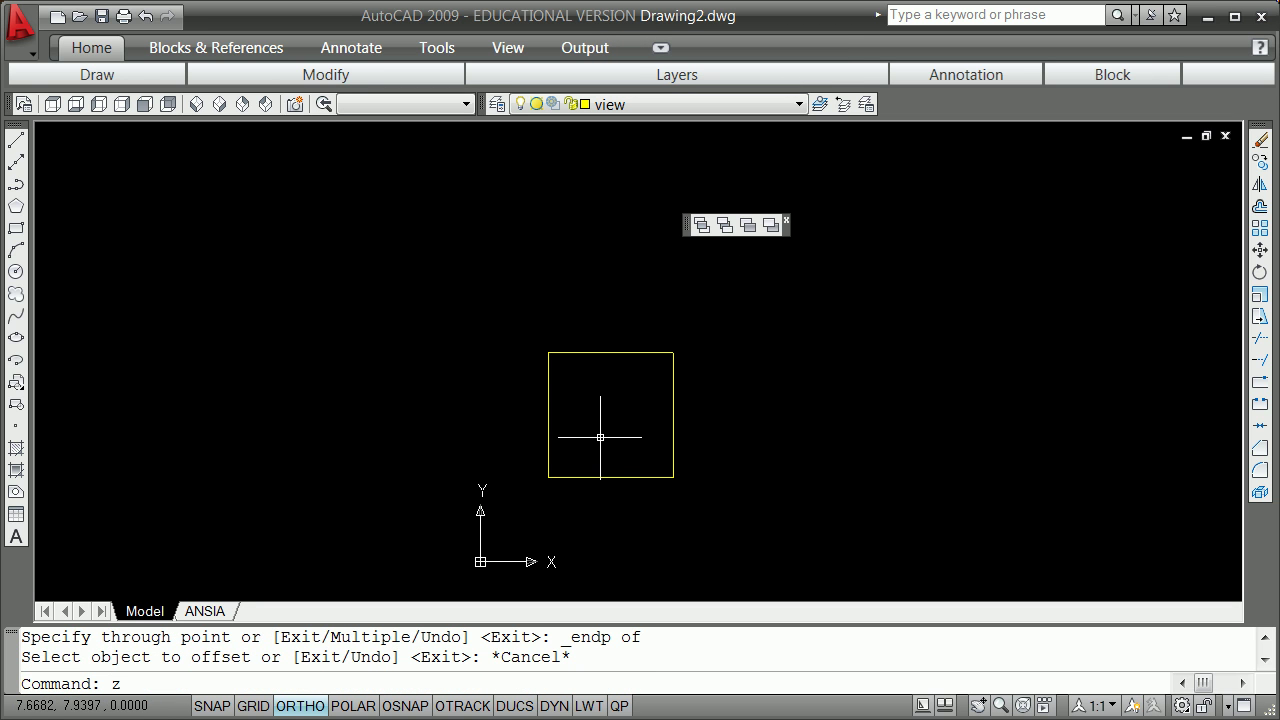
# Step: Zoom to the drawing extents and close the floating toolbar that overlaps the square
pyautogui.press('Escape')
pyautogui.press('Escape')
pyautogui.write('z')
pyautogui.press('Return')
pyautogui.write('e')
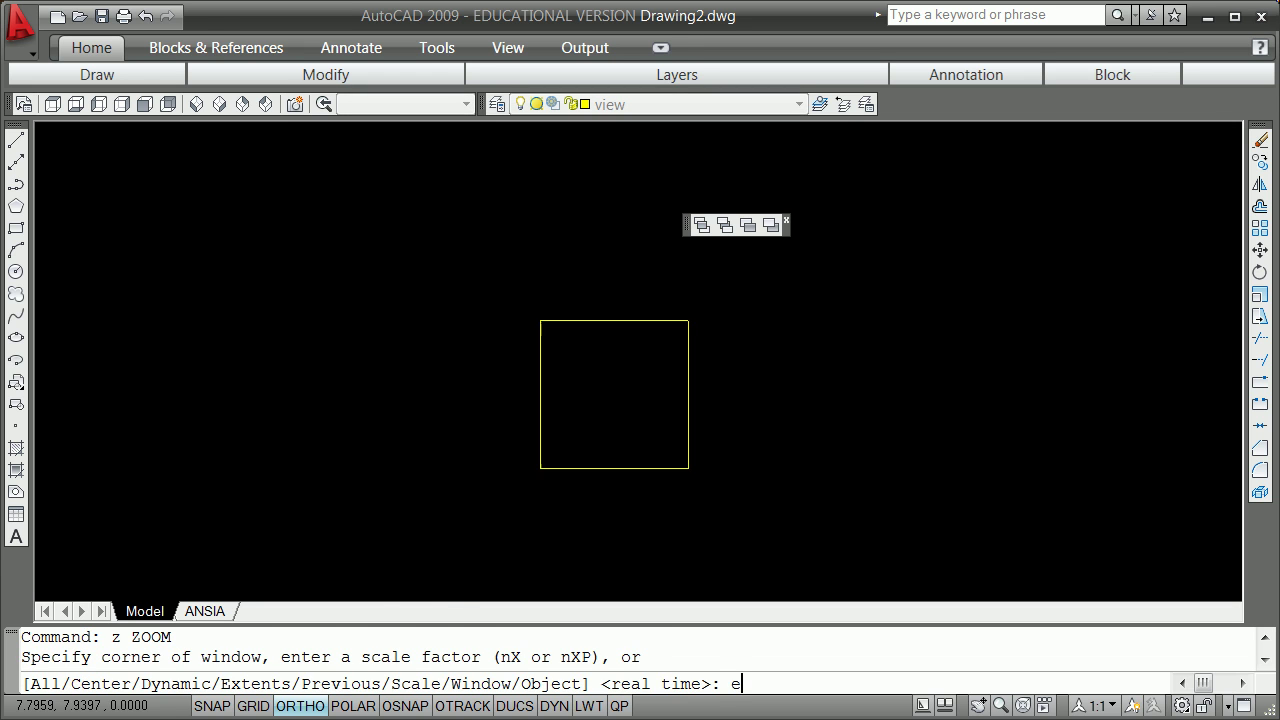
pyautogui.press('Return')
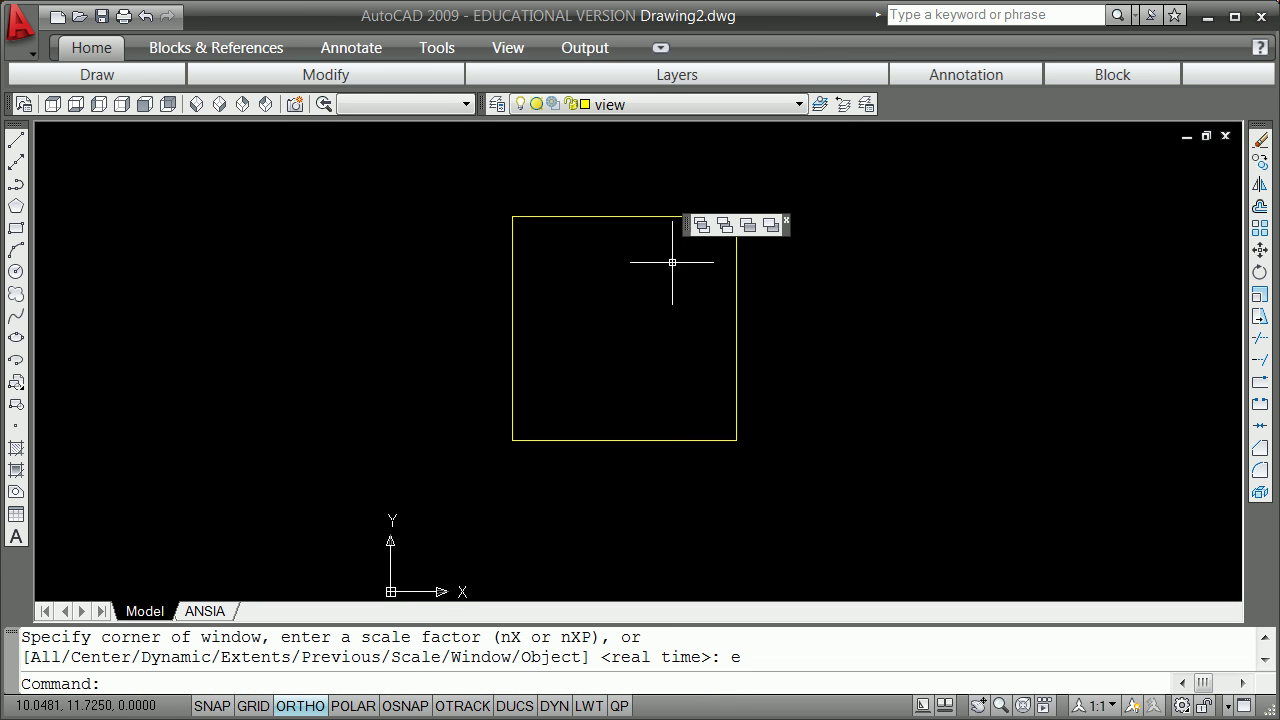
pyautogui.click(786, 219)
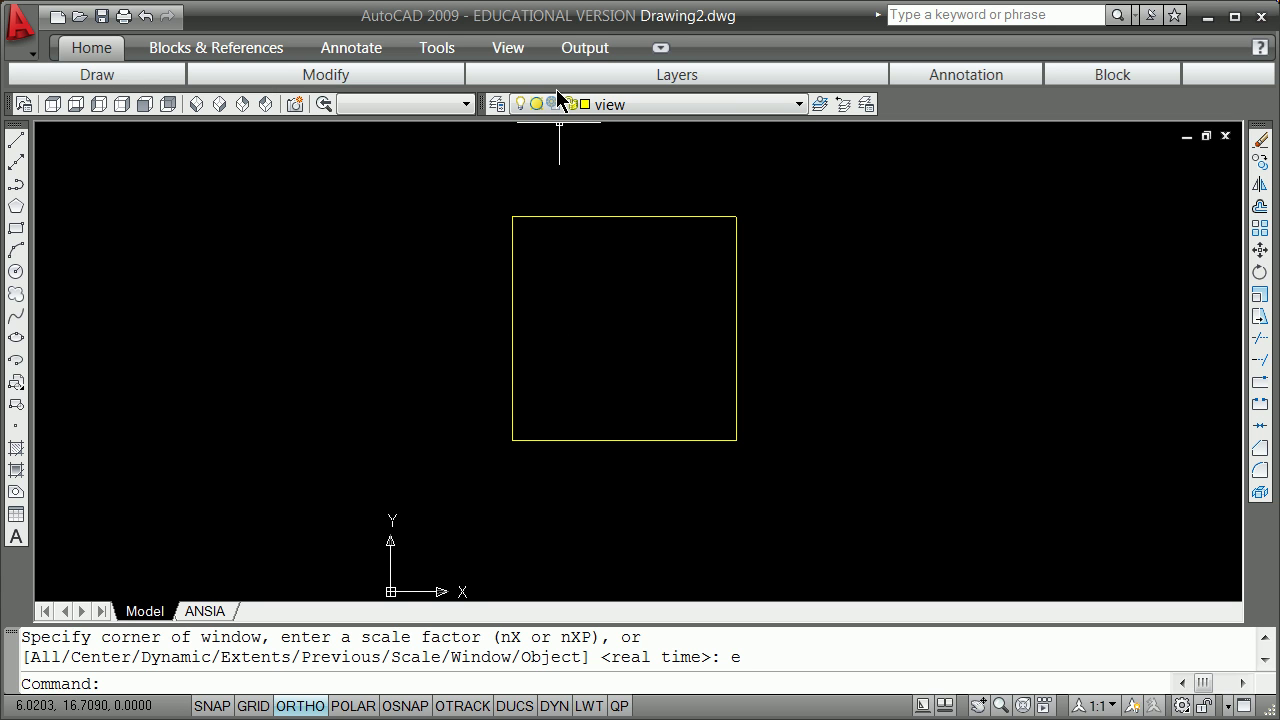
# Step: Make the object layer current and turn it on in the layer properties
pyautogui.click(797, 104)
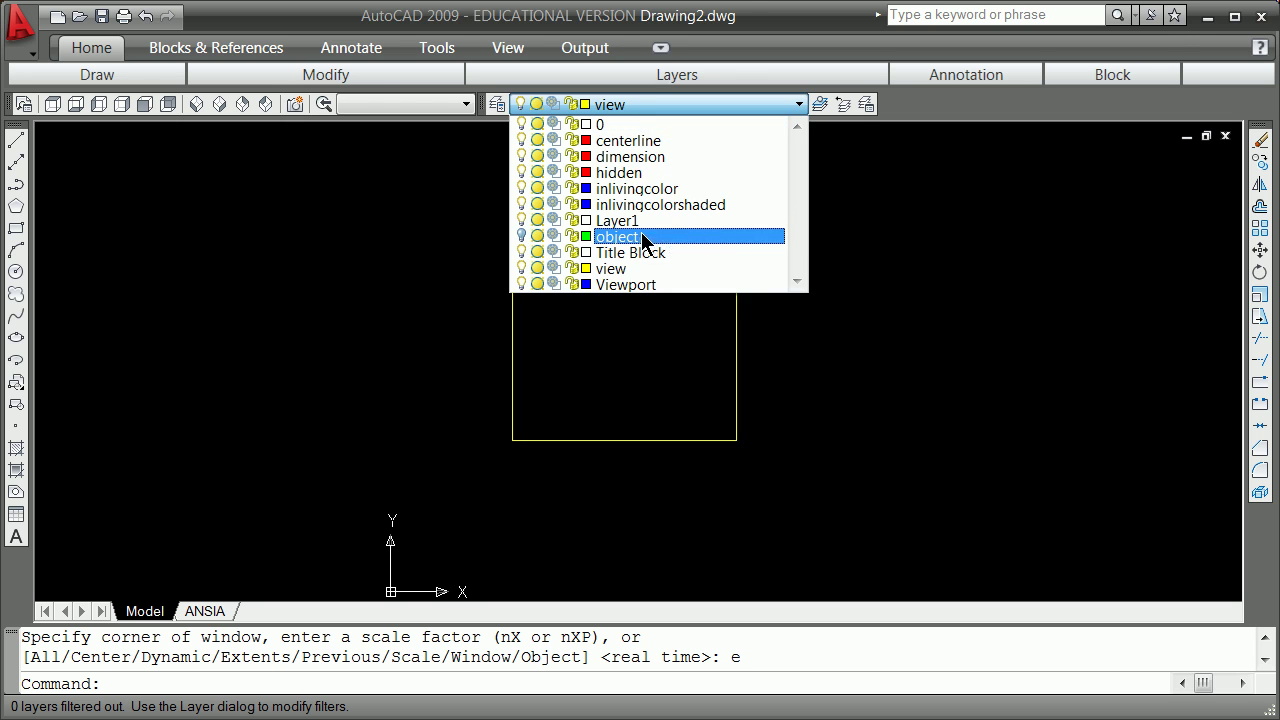
pyautogui.click(643, 238)
pyautogui.click(781, 430)
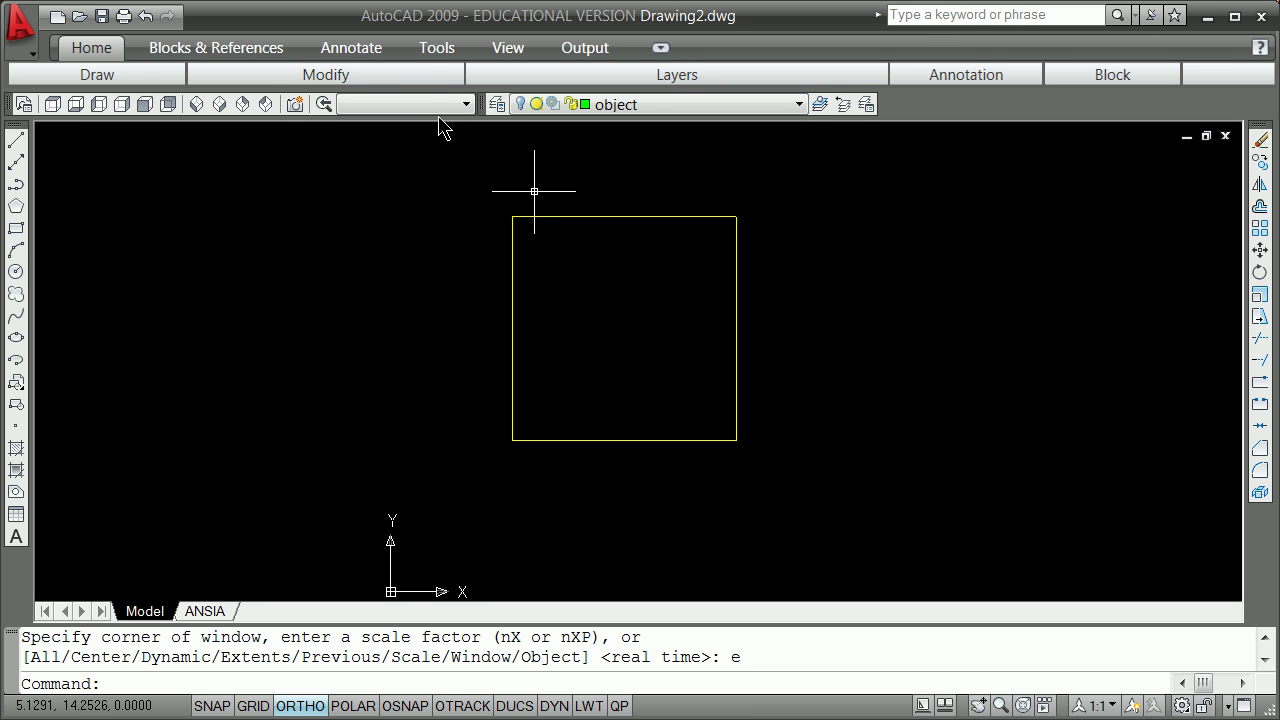
pyautogui.click(497, 106)
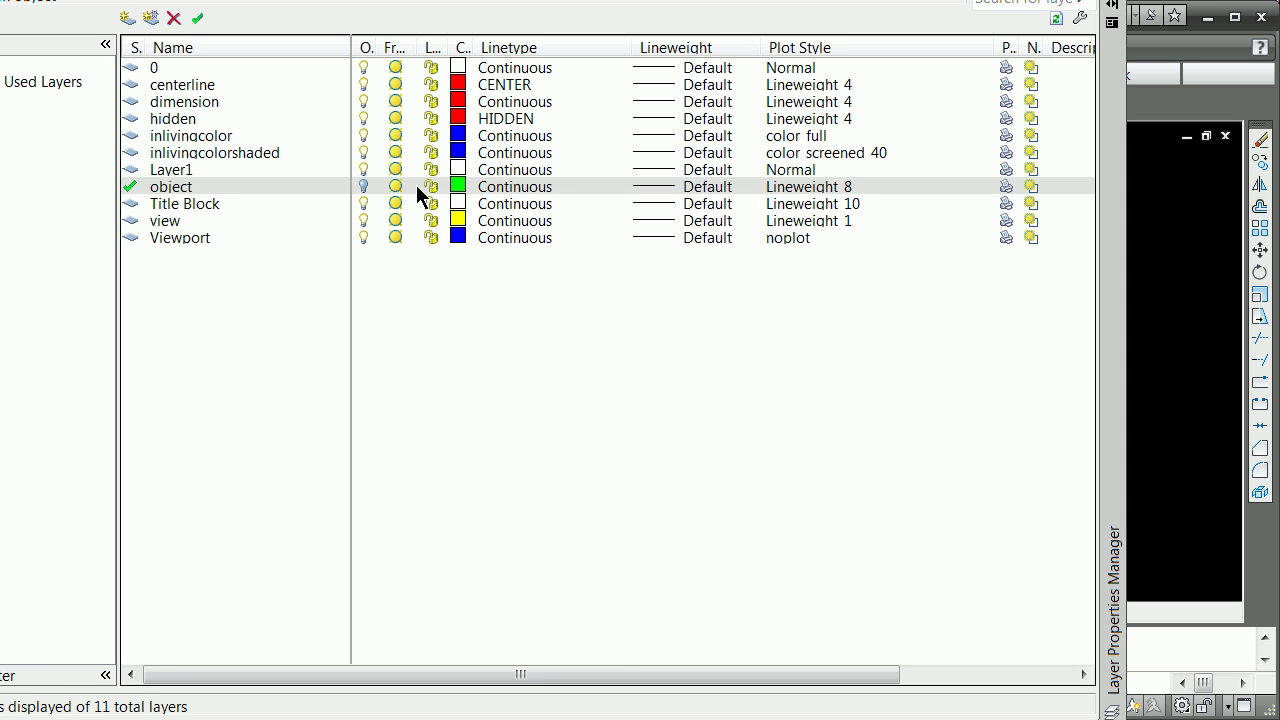
pyautogui.click(365, 185)
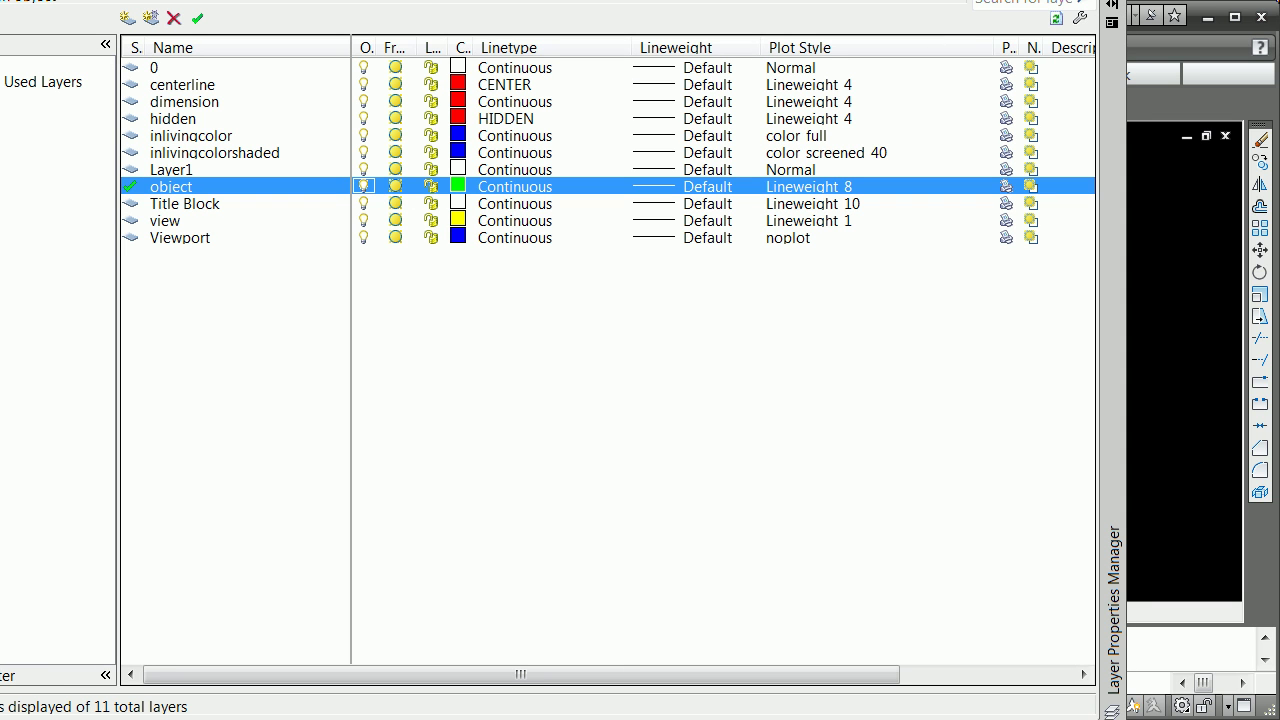
pyautogui.click(1112, 1)
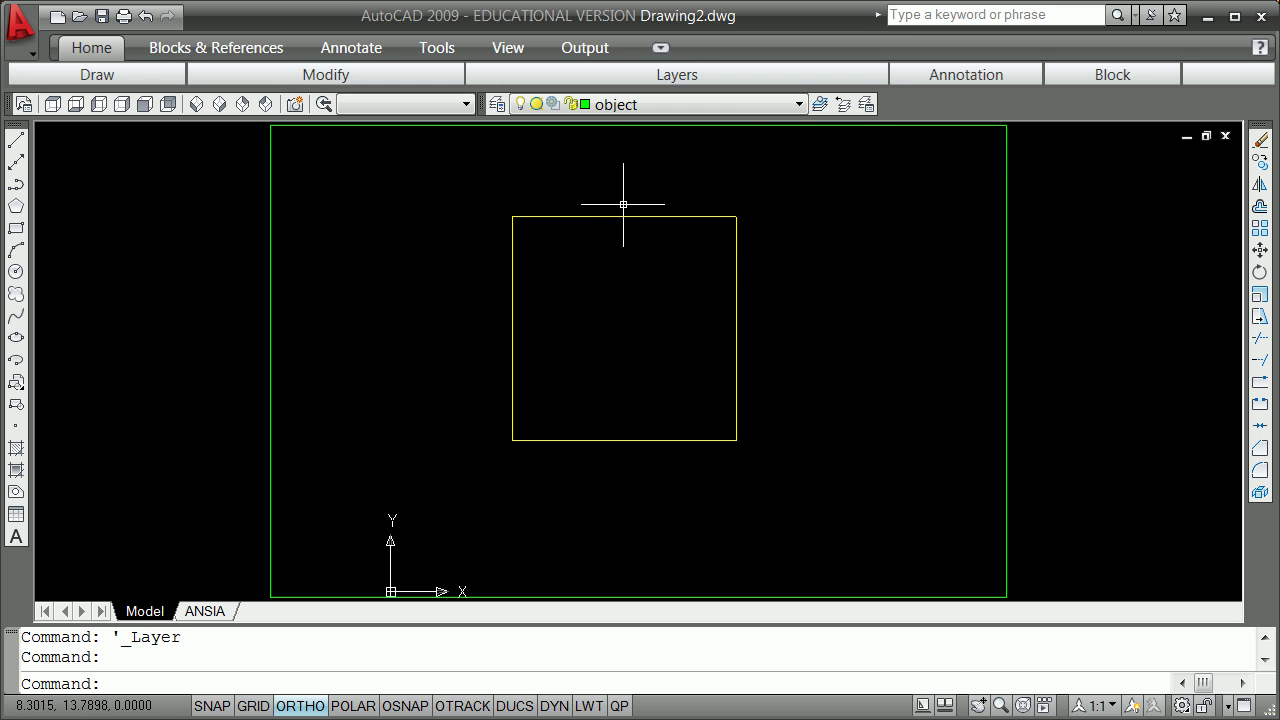
# Step: Draw a 6.5-unit horizontal line to the right inside the lower part of the square, using polar tracking instead of ortho
pyautogui.click(16, 141)
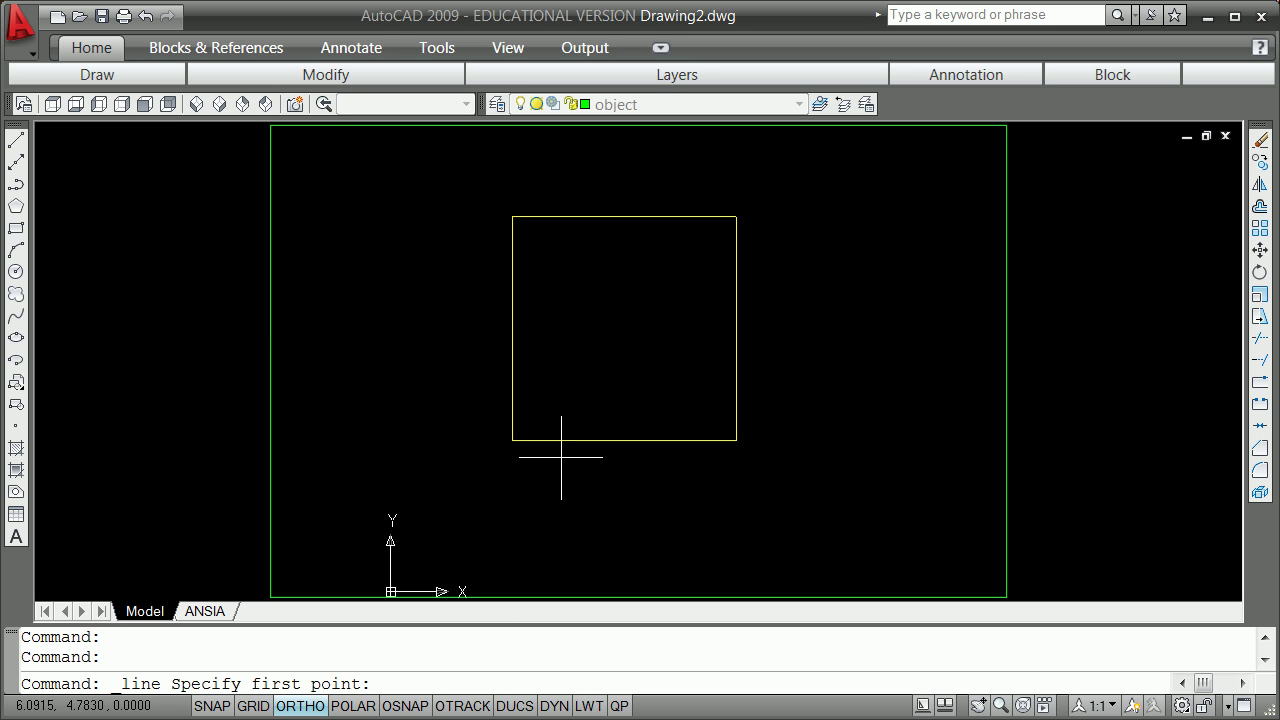
pyautogui.click(548, 377)
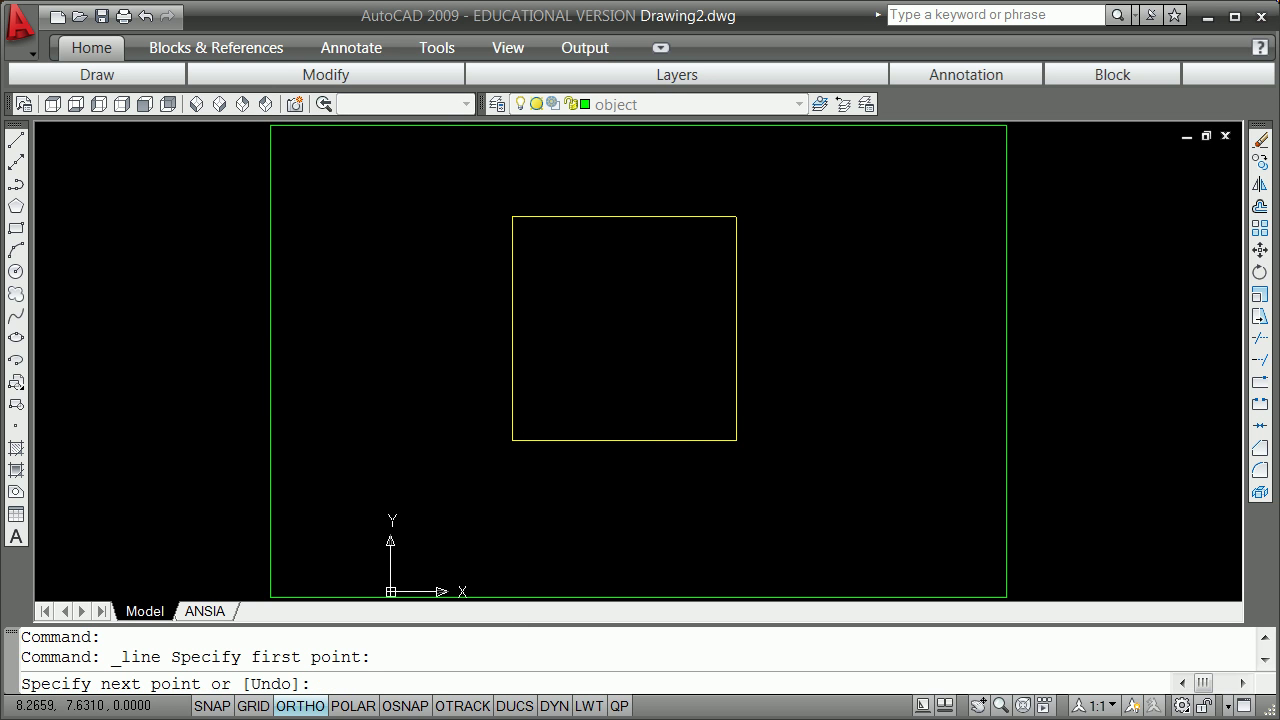
pyautogui.click(300, 706)
pyautogui.click(353, 706)
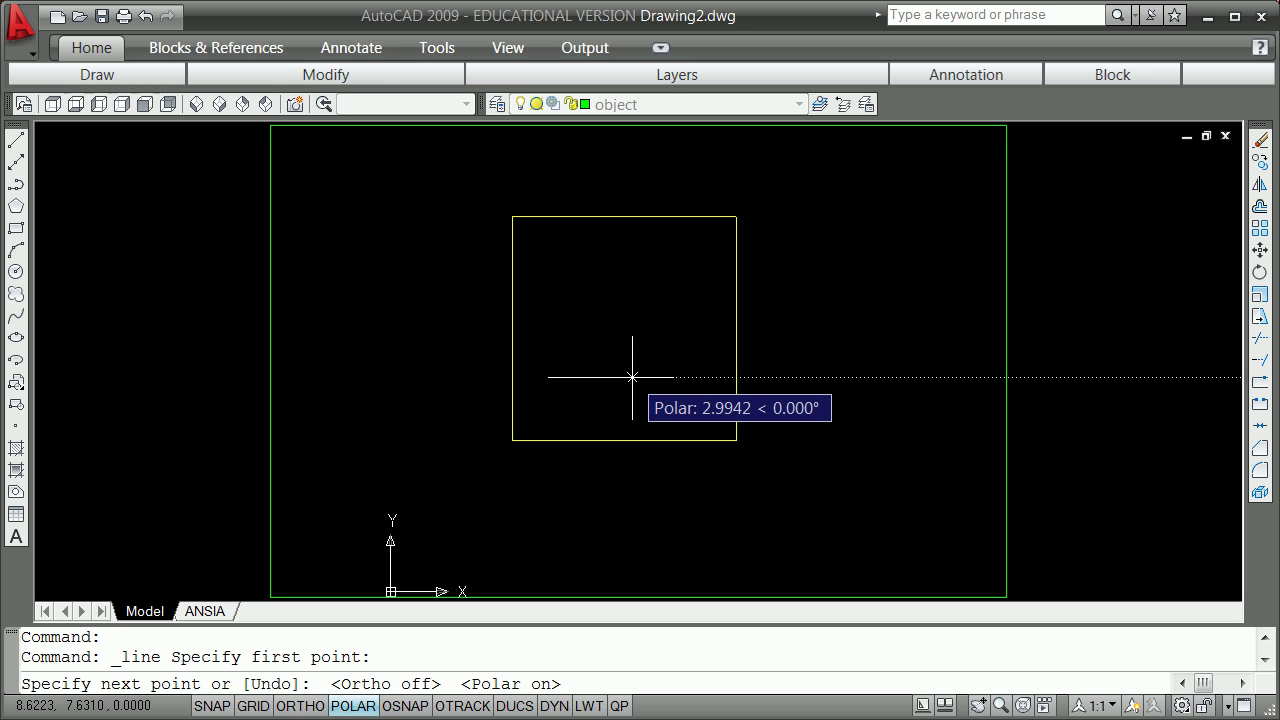
pyautogui.write('6.5')
pyautogui.press('Return')
pyautogui.press('Return')
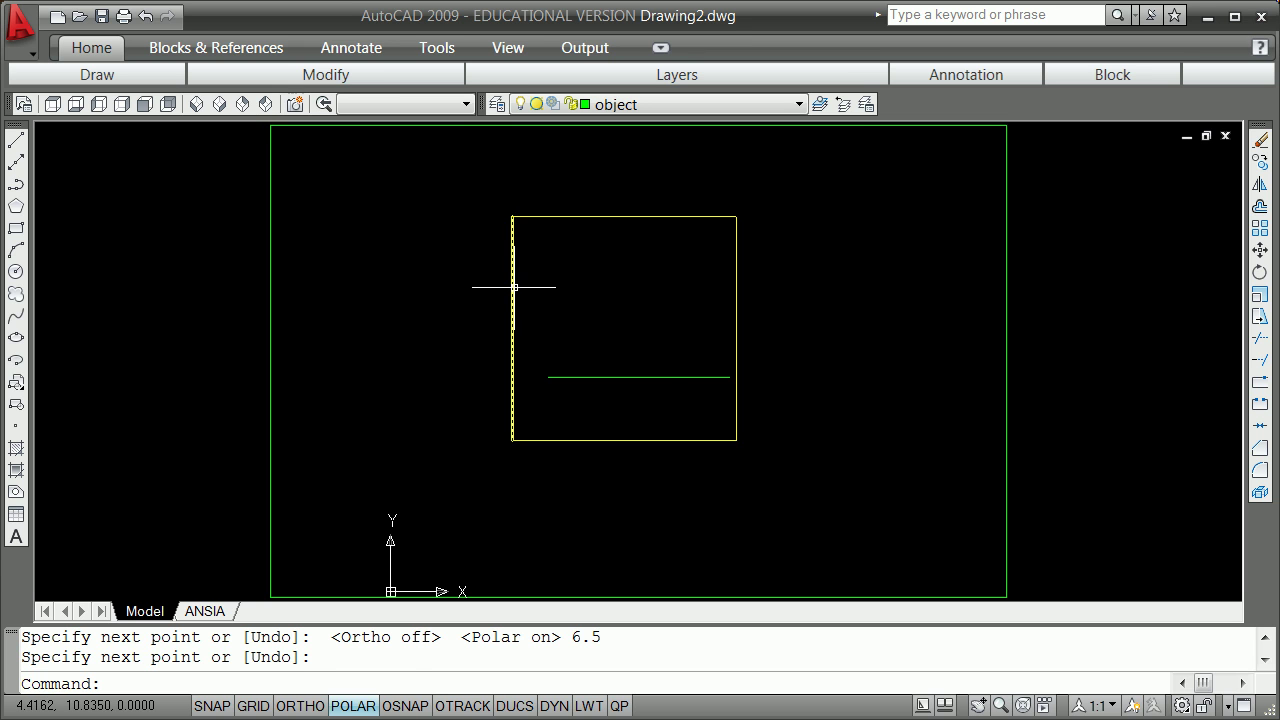
# Step: Offset the green horizontal line inside the square 4 units upward
pyautogui.write('o')
pyautogui.press('Return')
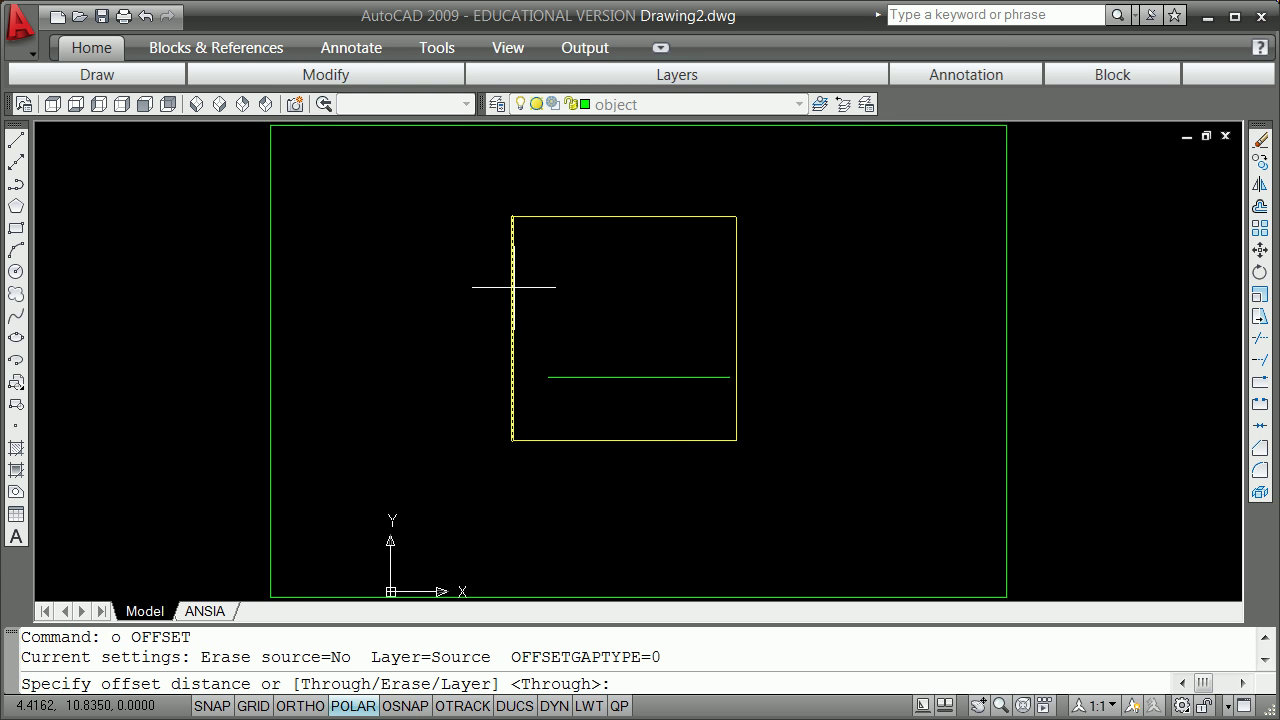
pyautogui.write('4')
pyautogui.press('Return')
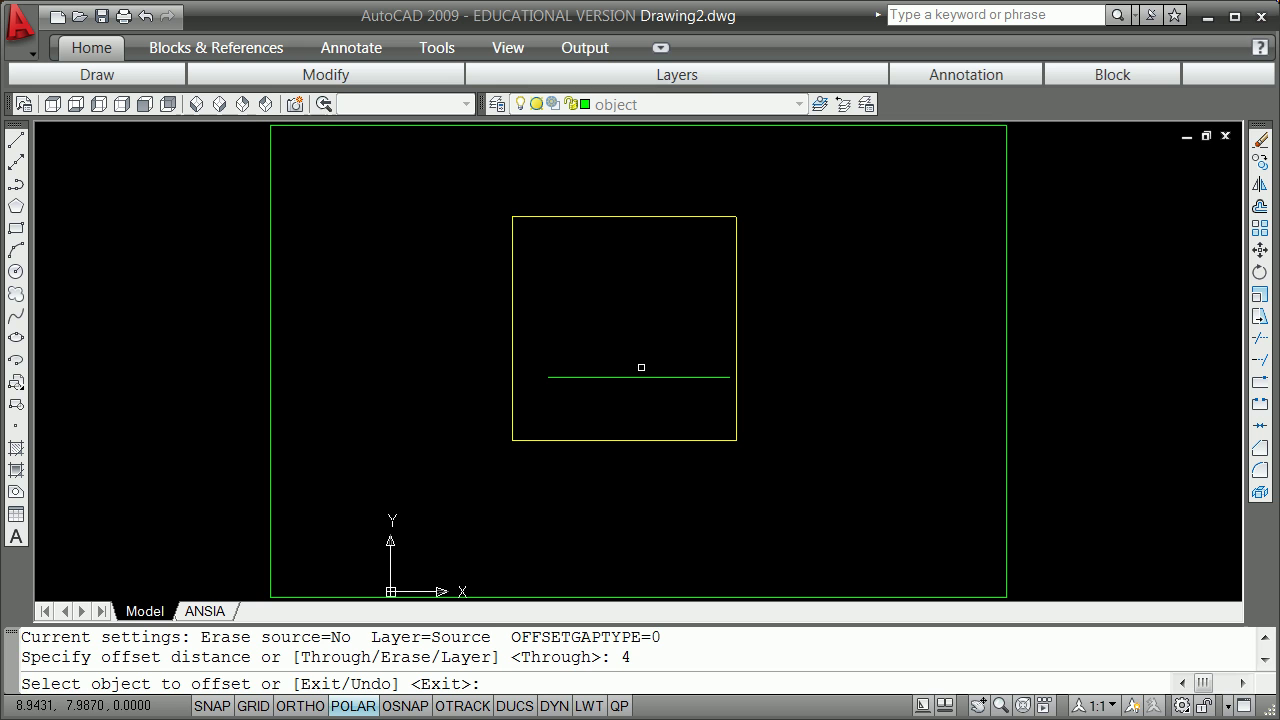
pyautogui.click(637, 374)
pyautogui.click(632, 350)
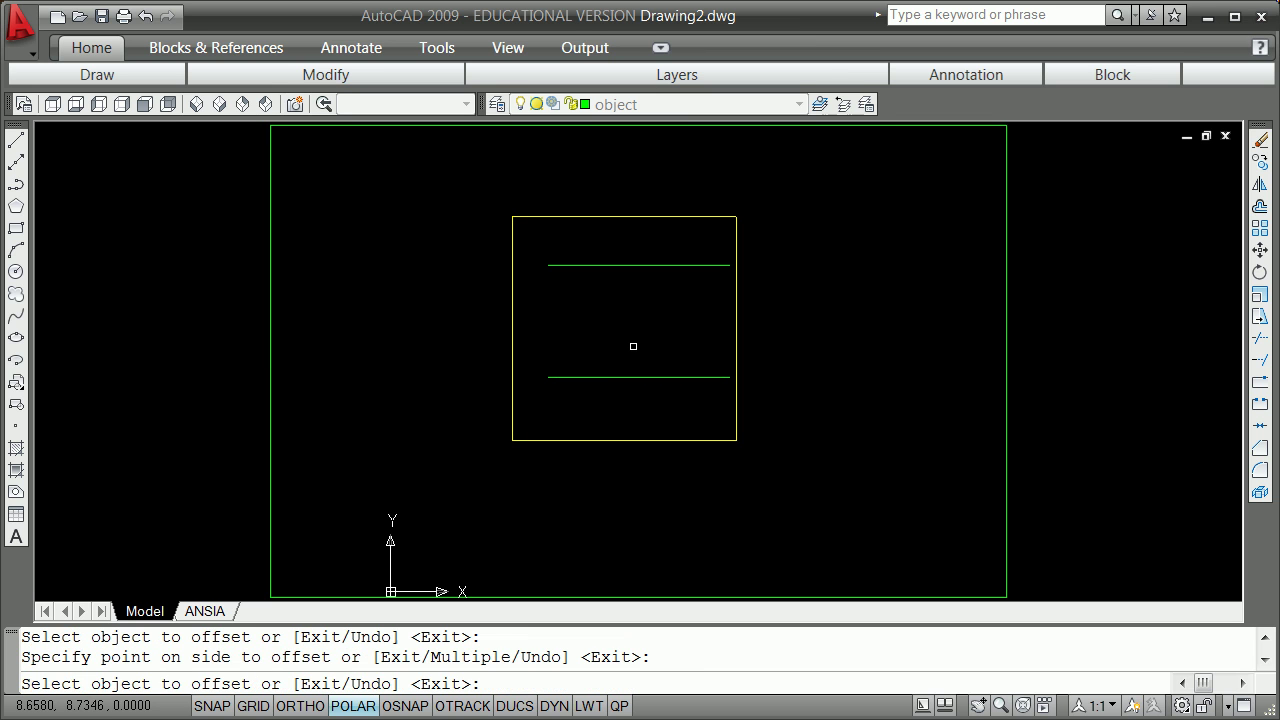
pyautogui.press('Return')
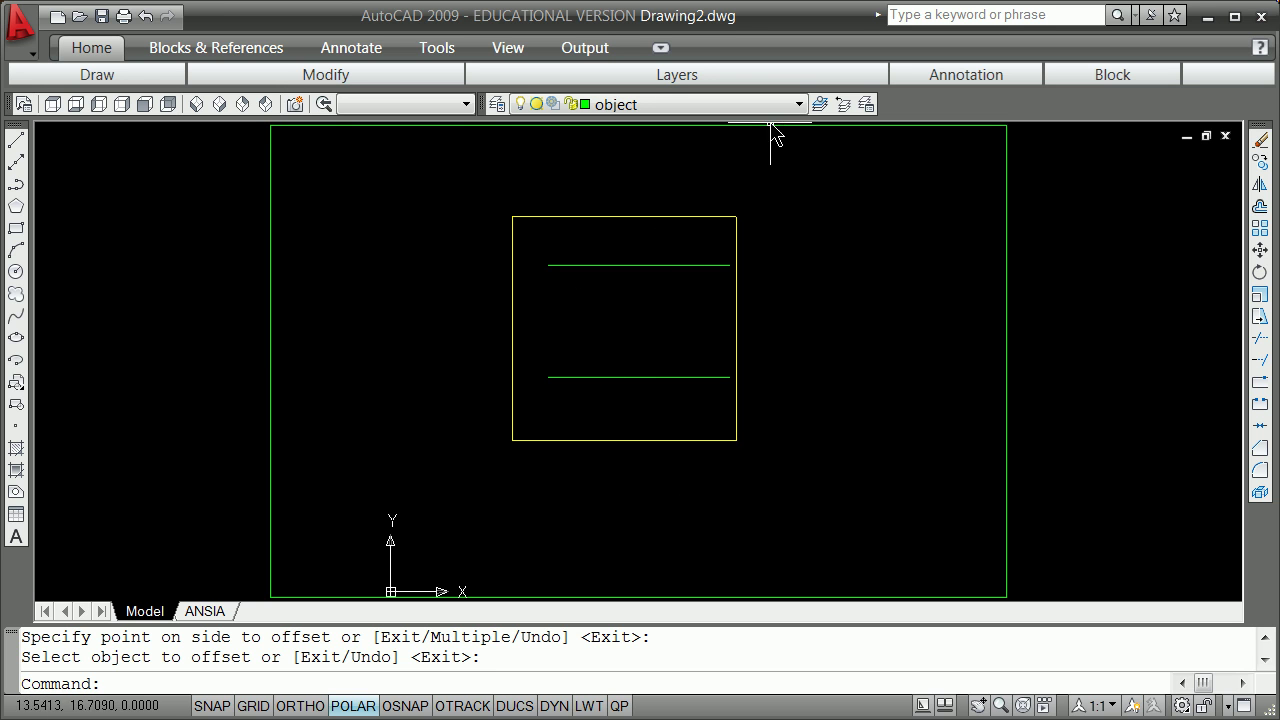
# Step: On the centerline layer, draw a vertical line between the midpoints of the lower and upper green lines, using the Midpoint snap
pyautogui.click(799, 105)
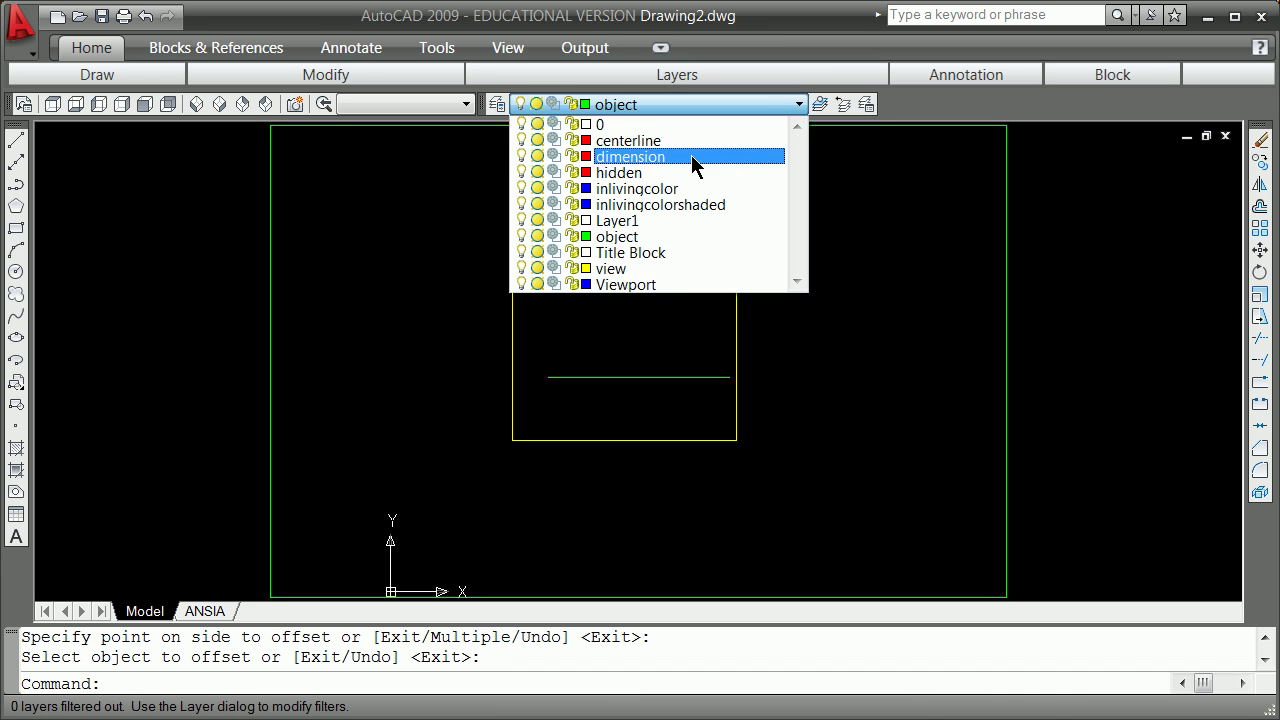
pyautogui.click(668, 141)
pyautogui.write('l')
pyautogui.press('Return')
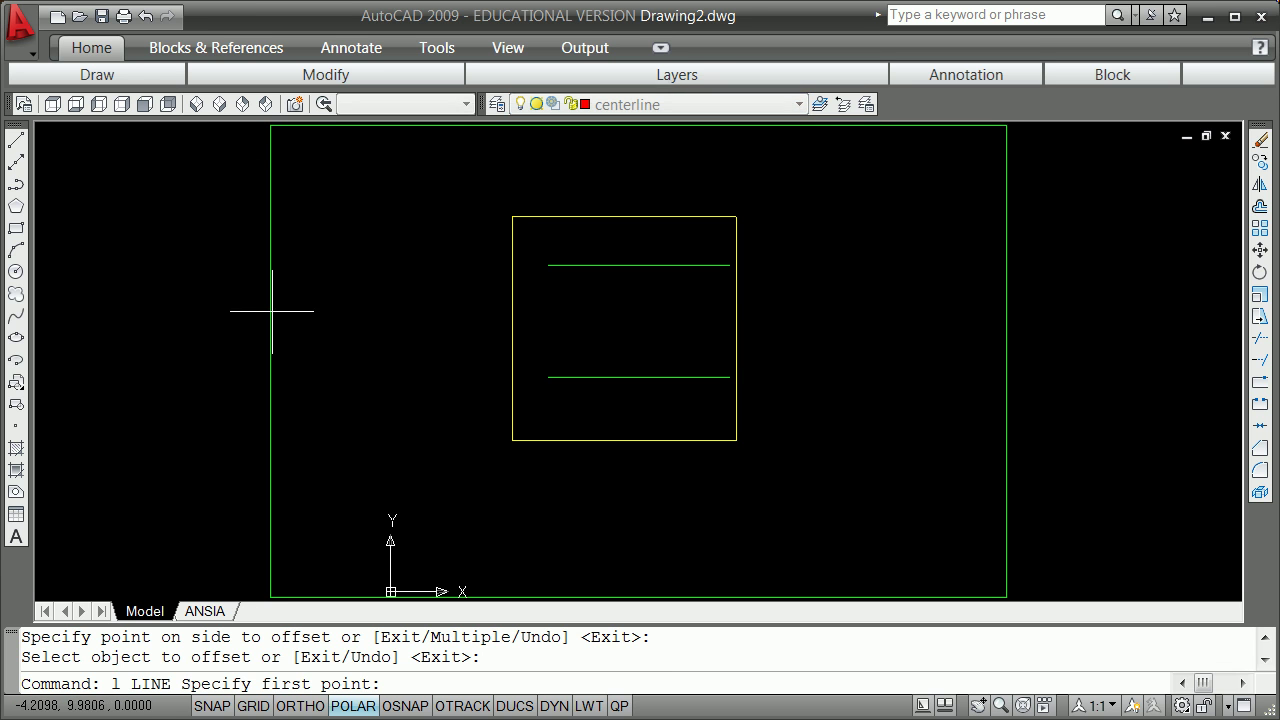
pyautogui.keyDown('shift'); pyautogui.rightClick(621, 349); pyautogui.keyUp('shift')
pyautogui.click(686, 28)
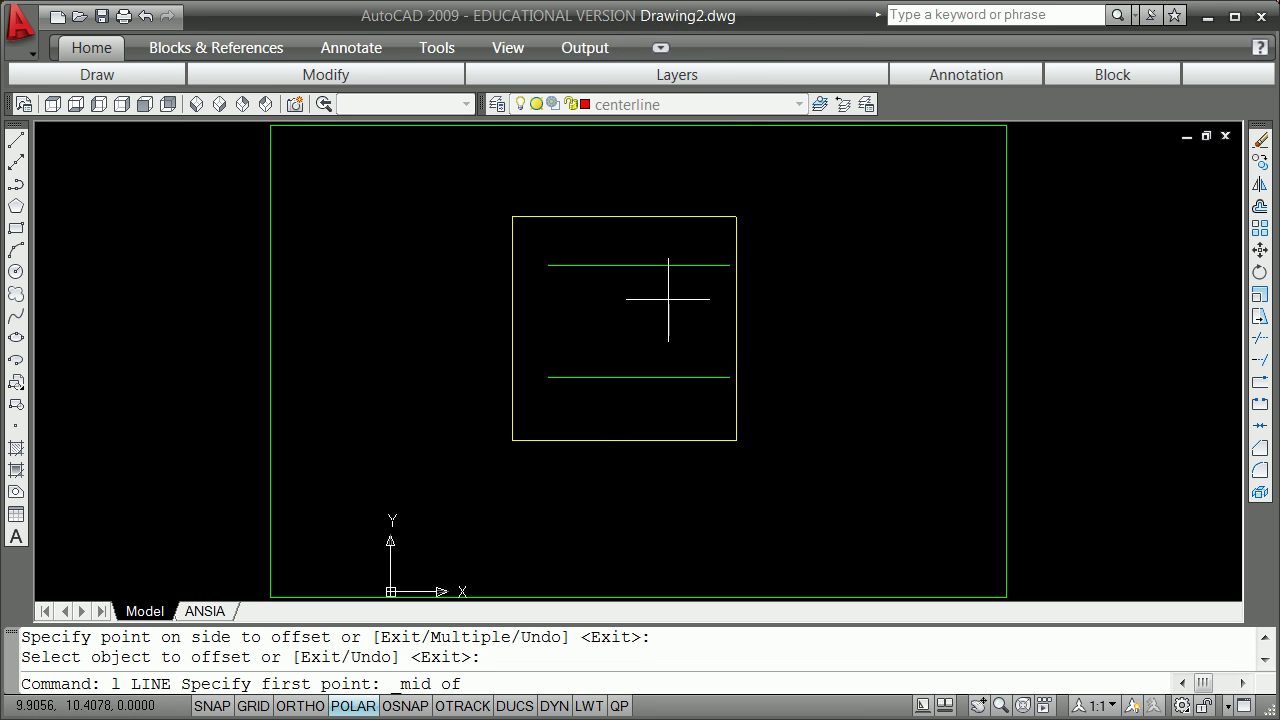
pyautogui.click(632, 375)
pyautogui.keyDown('shift'); pyautogui.rightClick(661, 305); pyautogui.keyUp('shift')
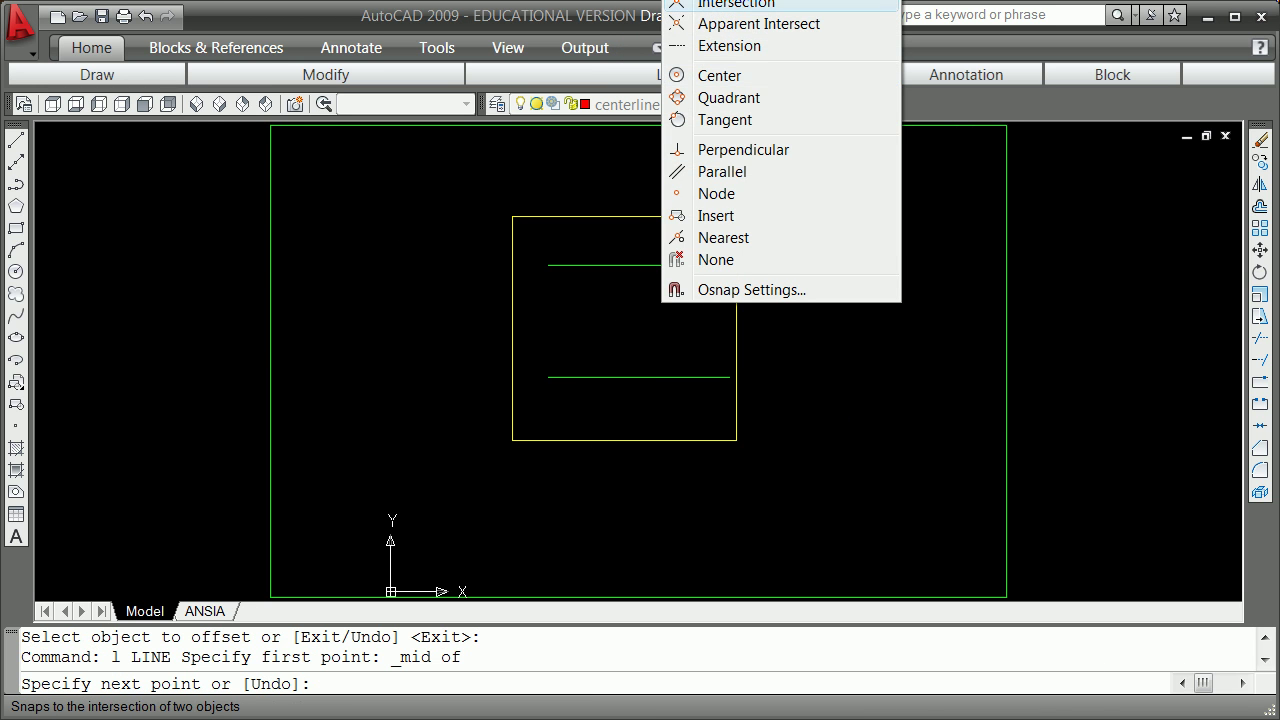
pyautogui.click(720, 0)
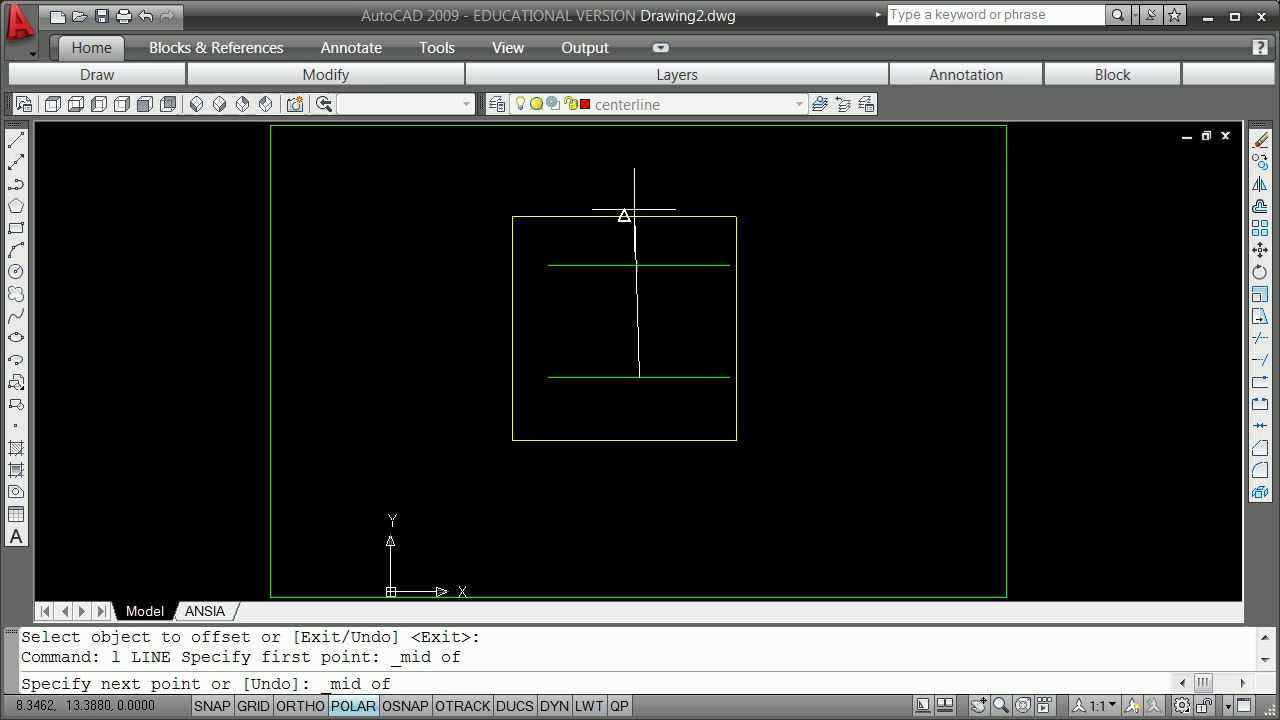
pyautogui.click(640, 266)
pyautogui.press('Return')
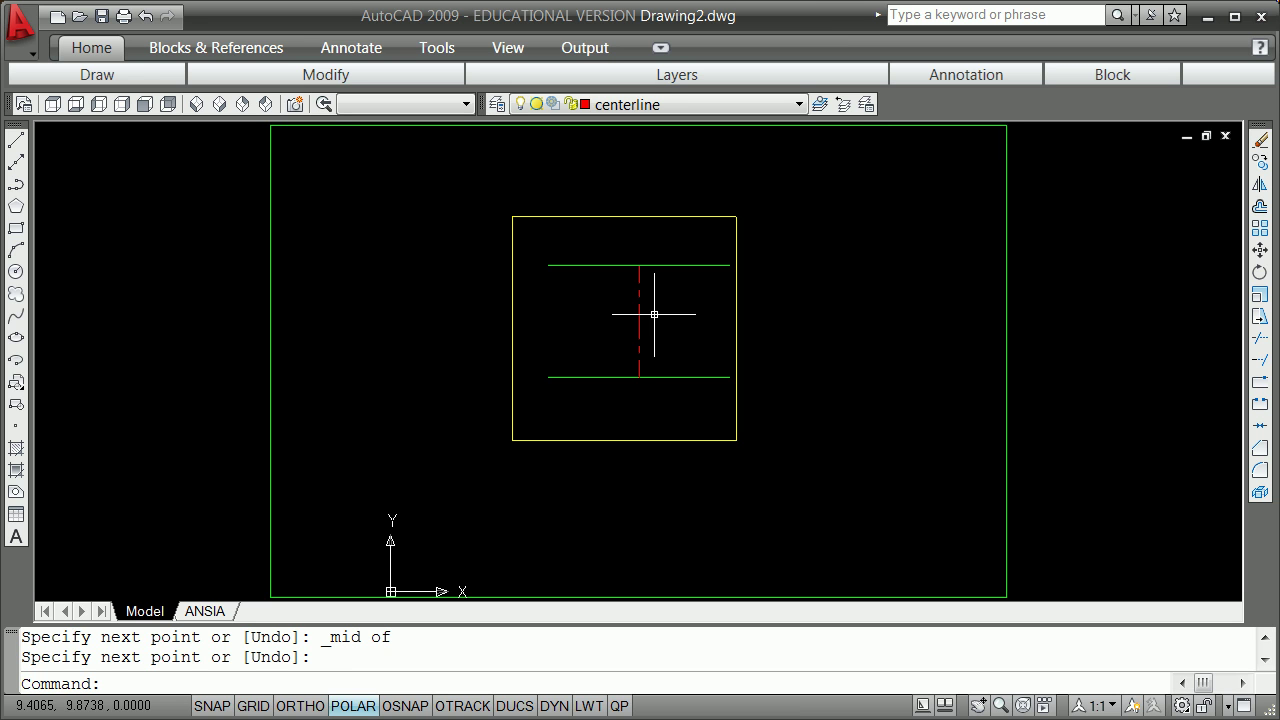
# Step: Offset the vertical centerline 3.25 units to the left, onto the left ends of the green lines
pyautogui.write('o')
pyautogui.press('Return')
pyautogui.write('3.2')
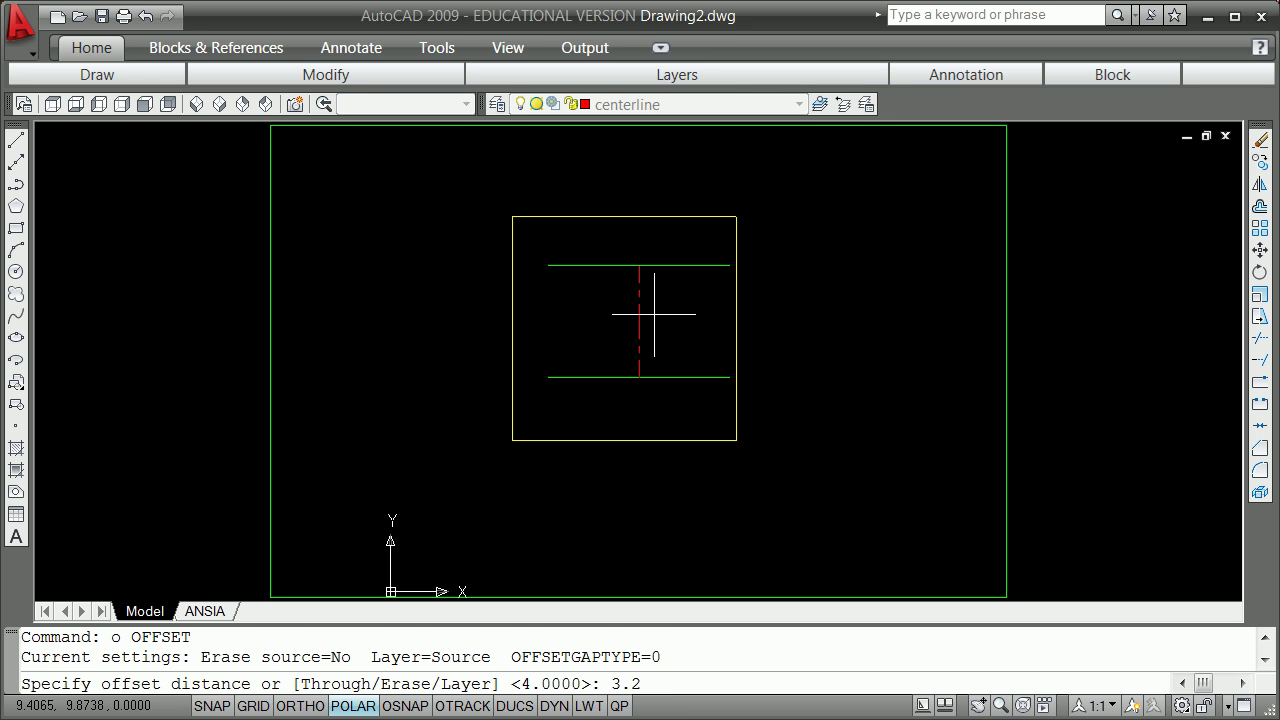
pyautogui.write('5')
pyautogui.press('Return')
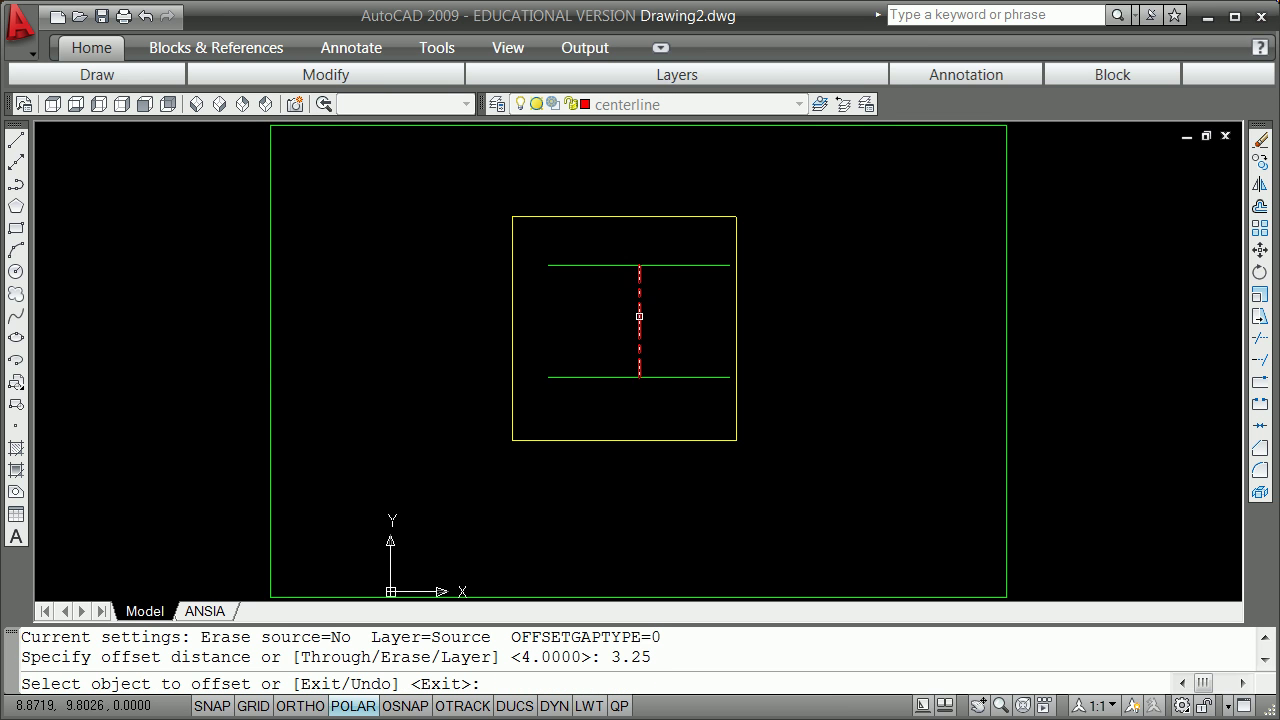
pyautogui.click(639, 316)
pyautogui.click(598, 320)
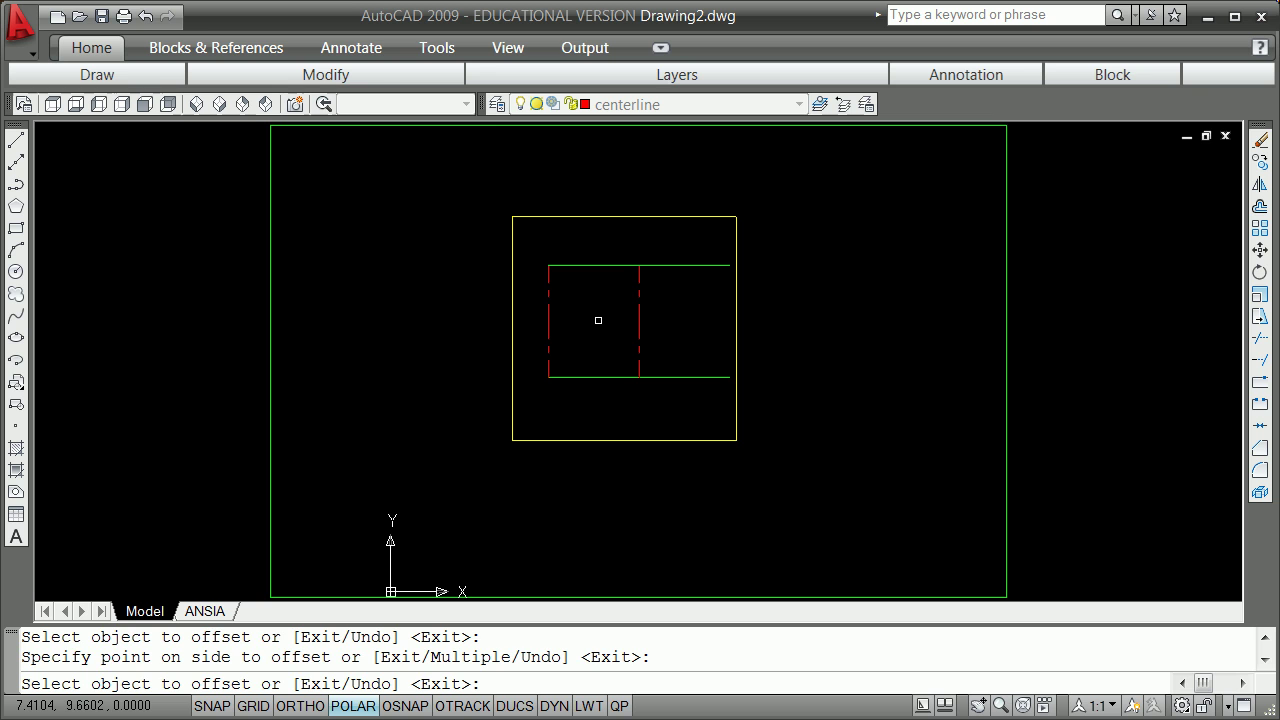
pyautogui.press('Return')
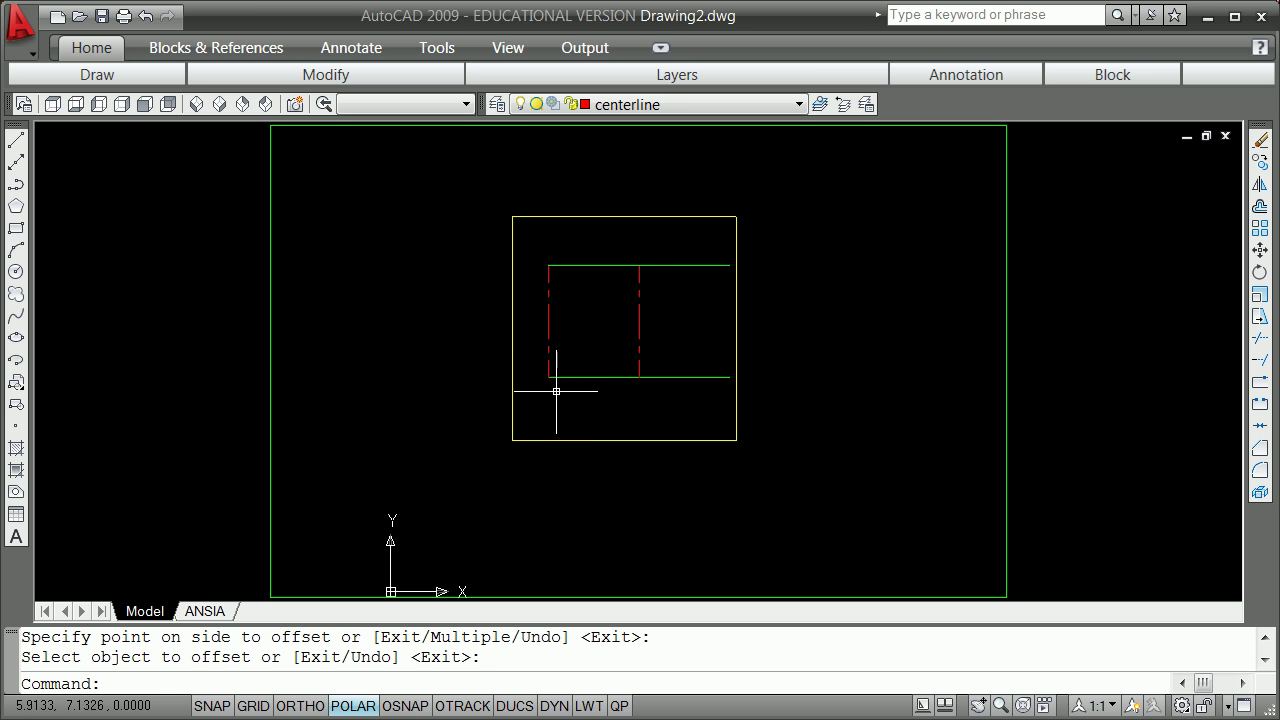
# Step: Offset the lower green line 1 unit upward
pyautogui.write('o')
pyautogui.press('Return')
pyautogui.write('1')
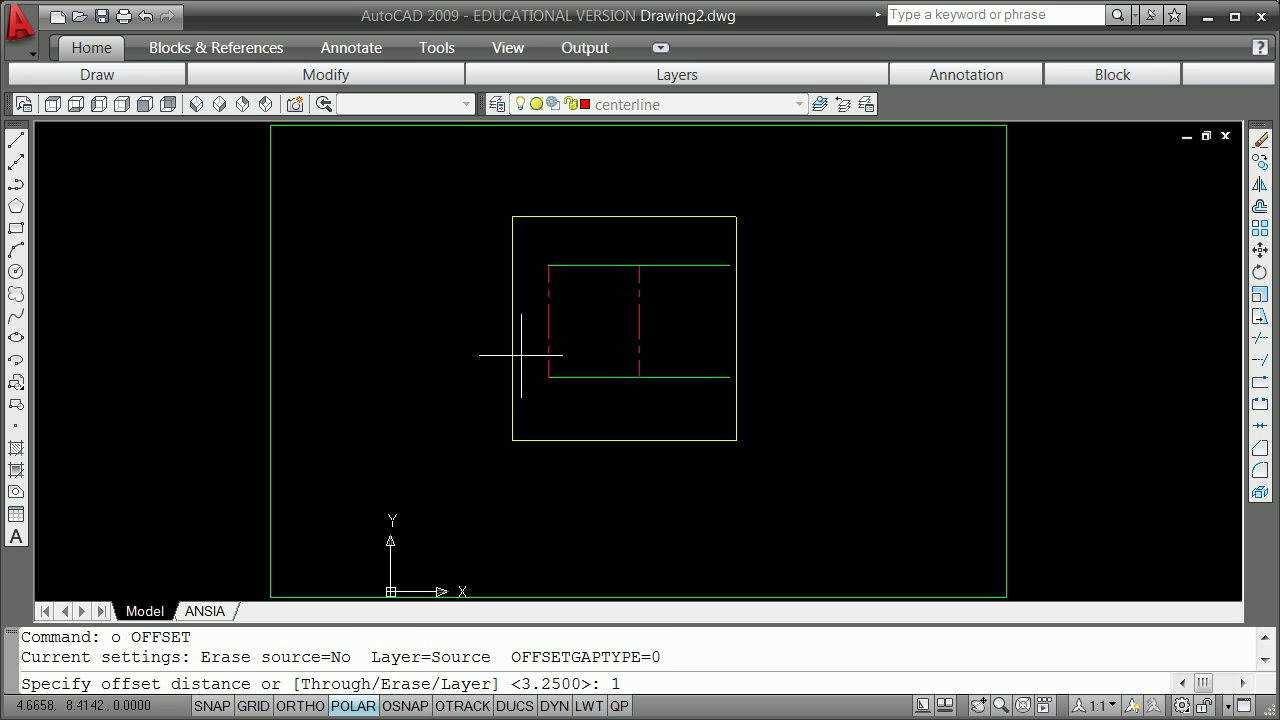
pyautogui.press('Return')
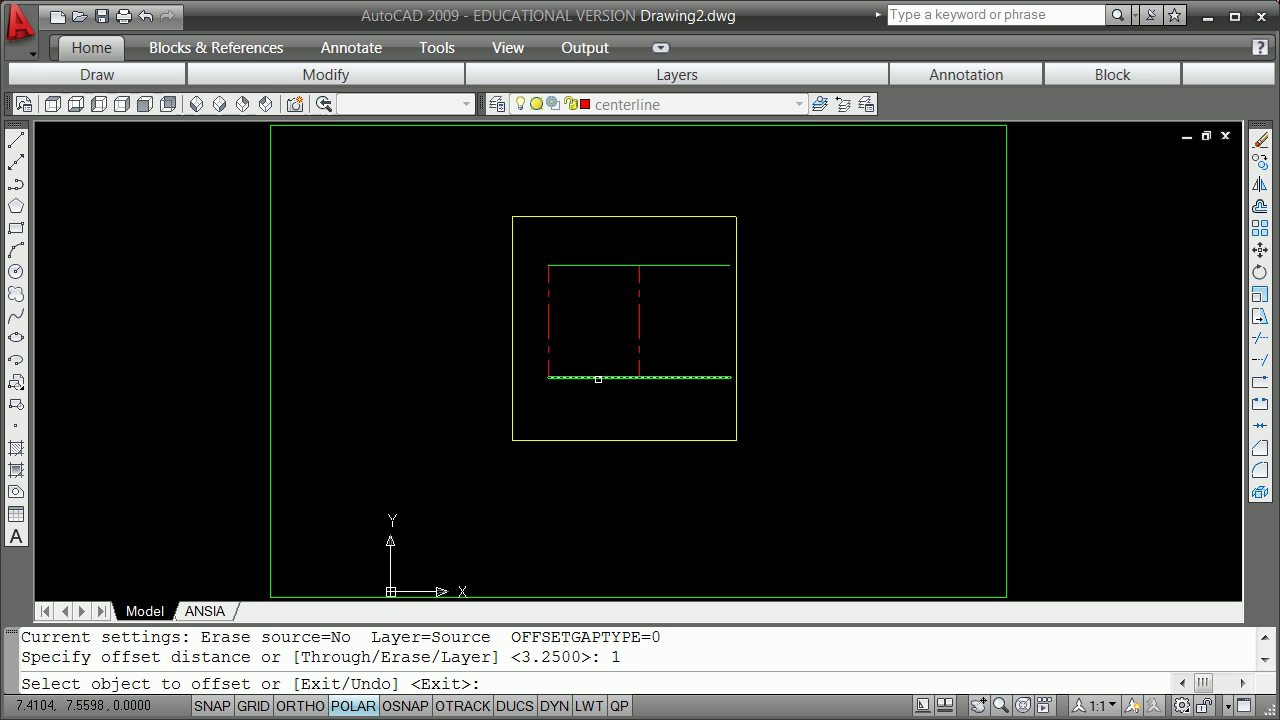
pyautogui.click(598, 379)
pyautogui.click(603, 363)
pyautogui.press('Return')
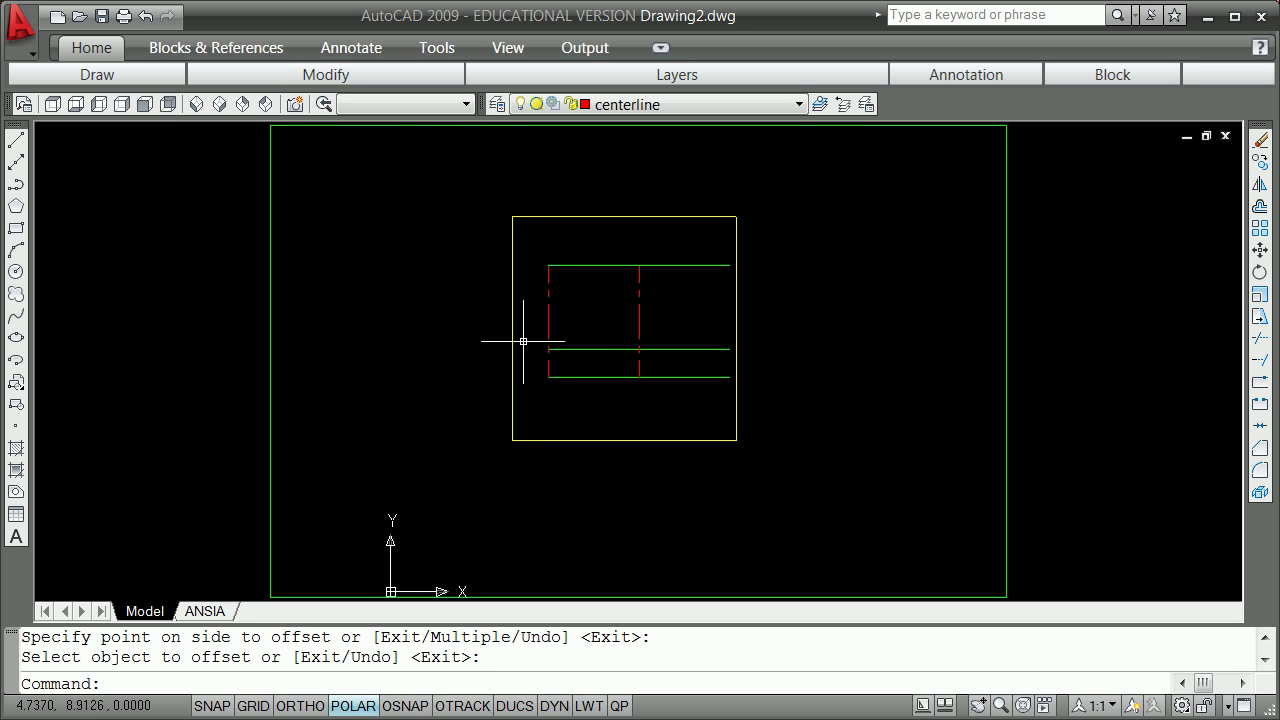
# Step: Fillet the left vertical line with the middle green line at radius 0, keeping the vertical part below their corner
pyautogui.write('f')
pyautogui.press('Return')
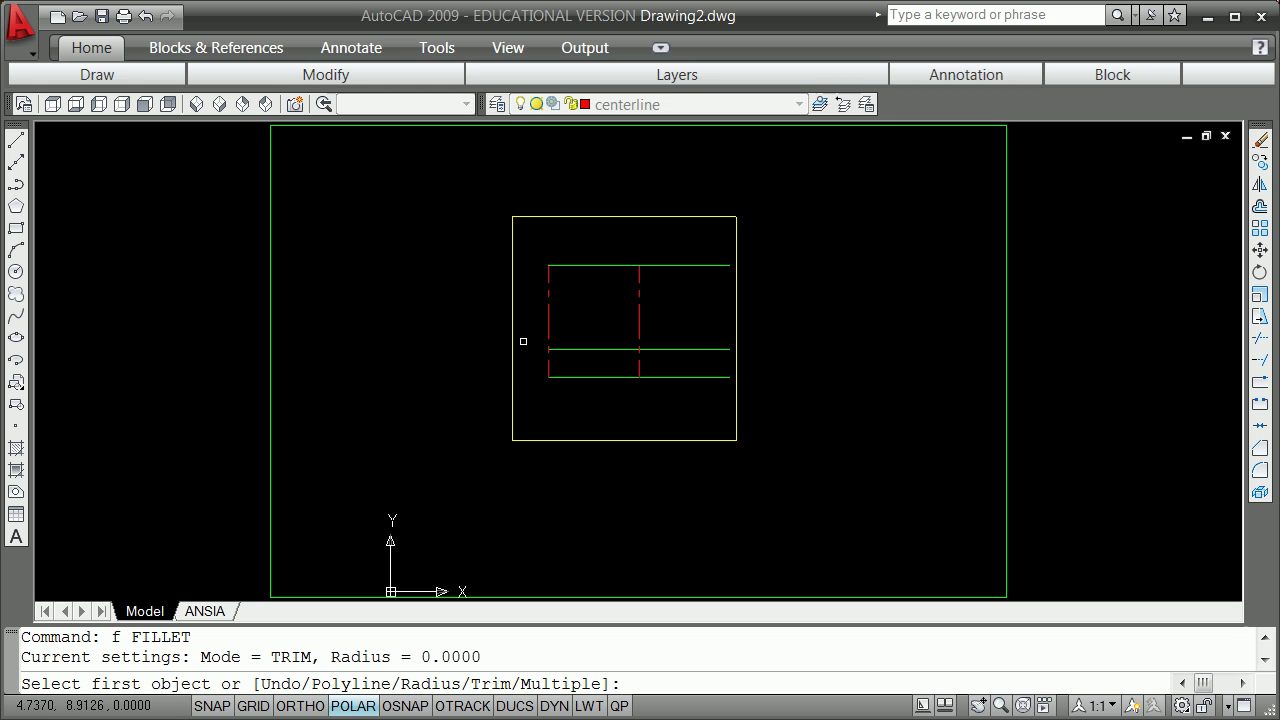
pyautogui.write('r')
pyautogui.press('Return')
pyautogui.write('0')
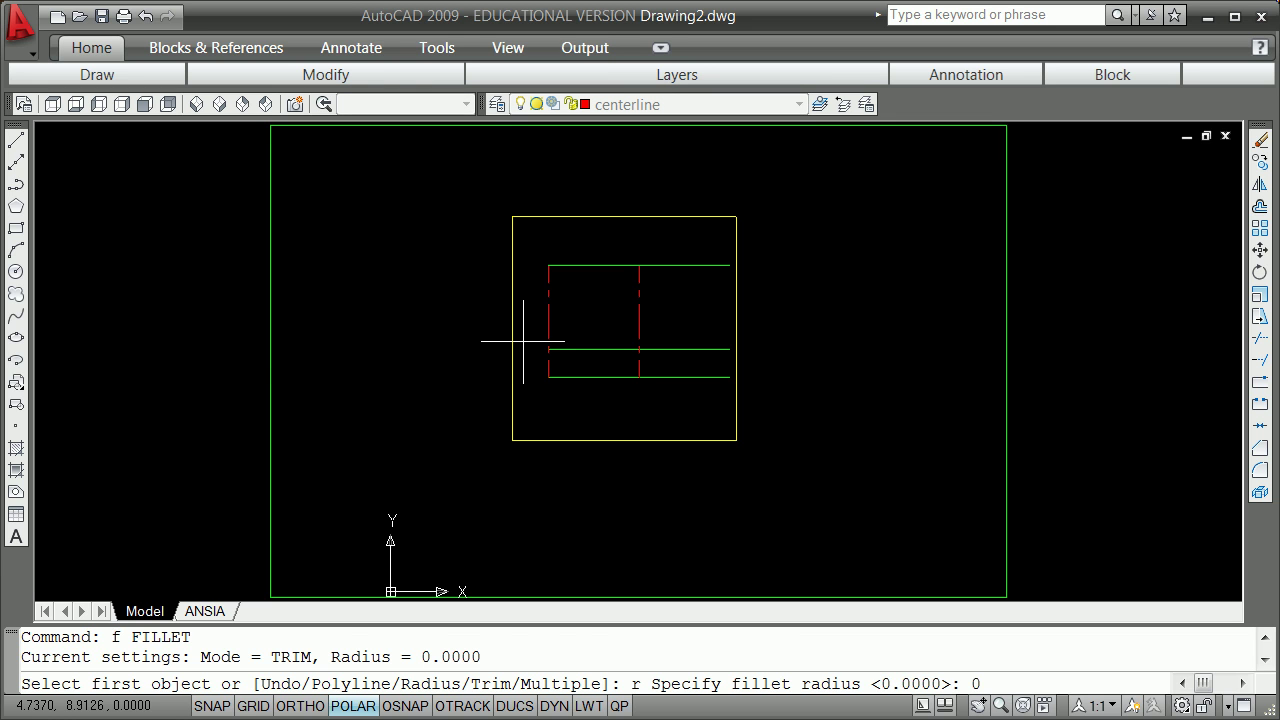
pyautogui.press('Return')
pyautogui.scroll(5, 545, 352)
pyautogui.scroll(5, 545, 352)
pyautogui.click(486, 285)
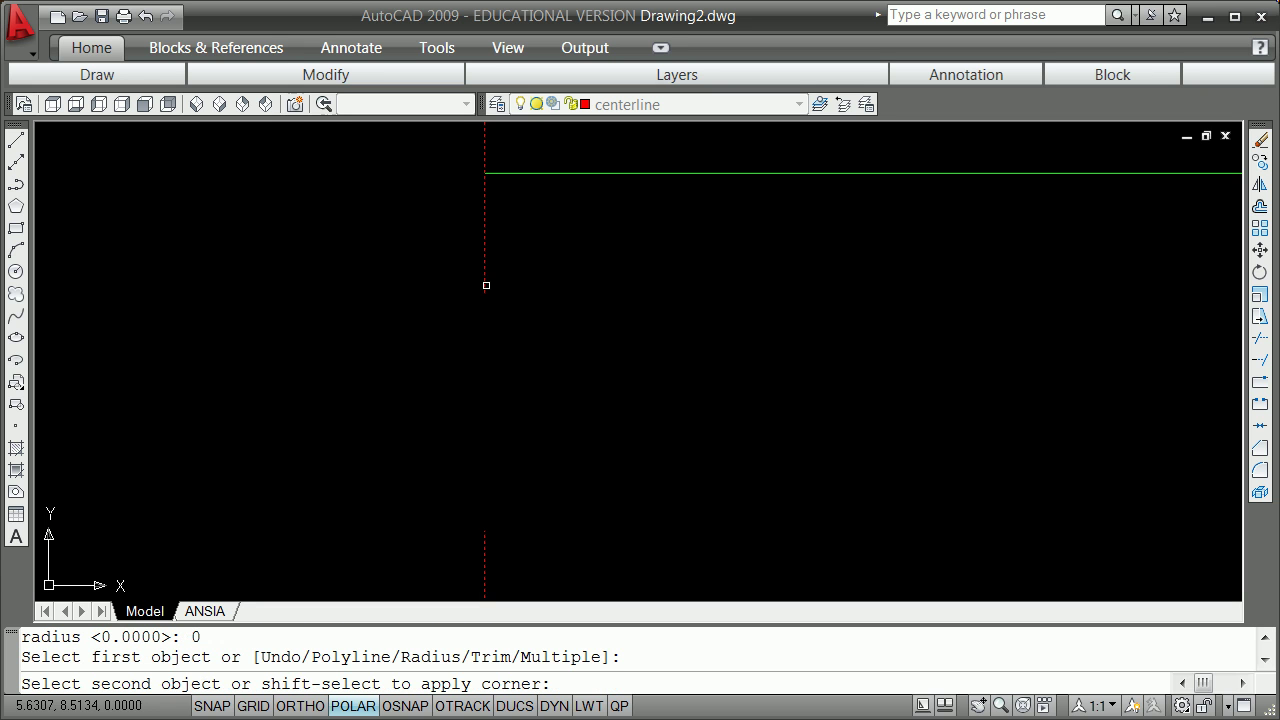
pyautogui.click(562, 174)
# Step: Display the Standard toolbar
pyautogui.scroll(-3, 562, 223)
pyautogui.scroll(-6, 570, 210)
pyautogui.scroll(4, 631, 143)
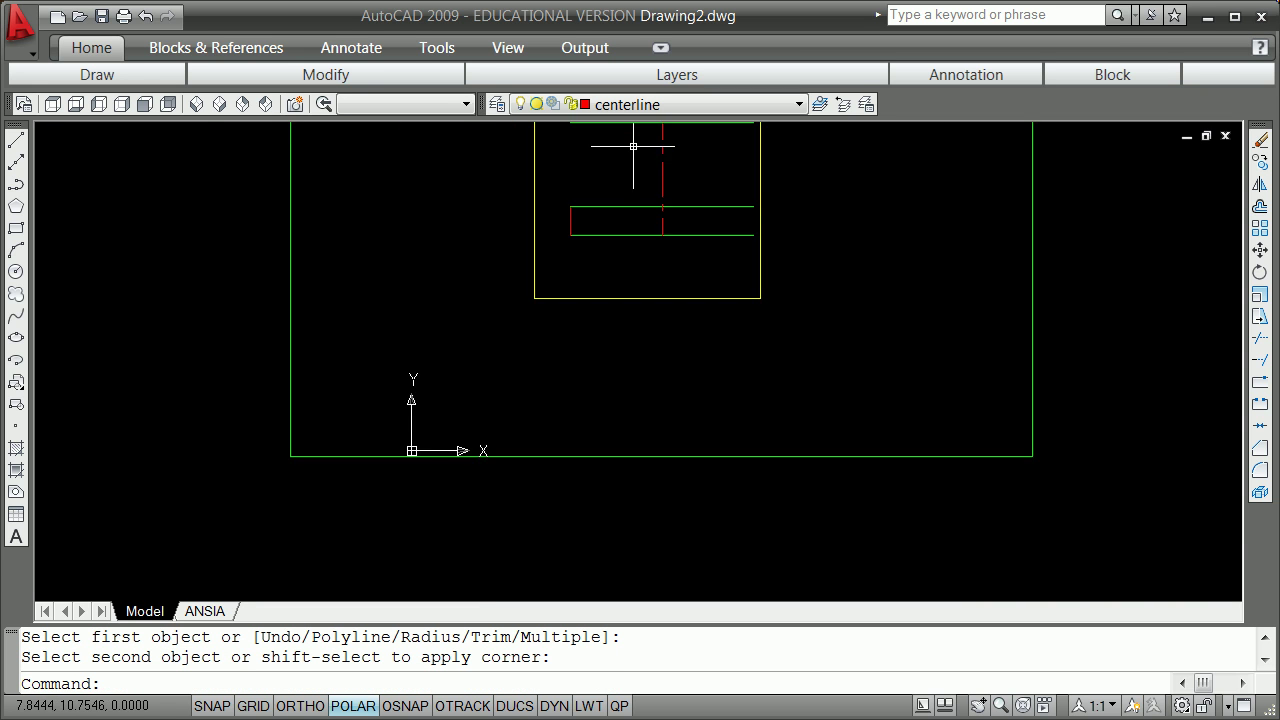
pyautogui.scroll(2, 633, 146)
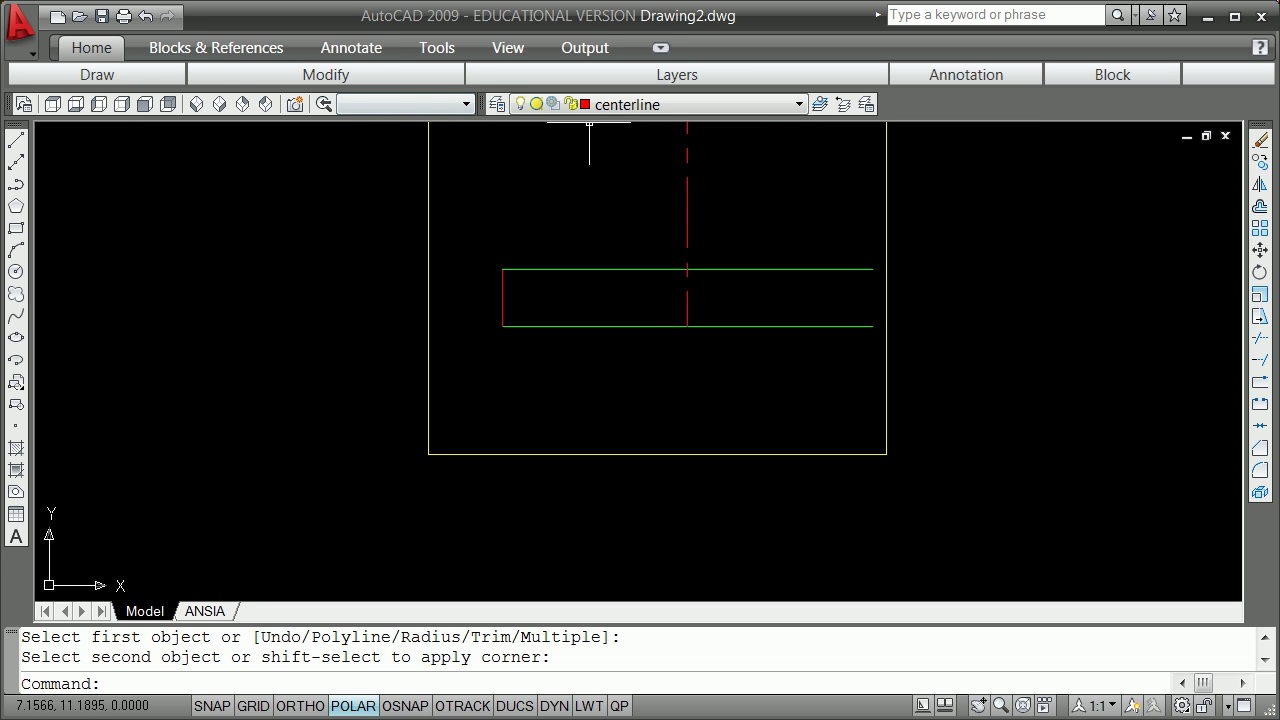
pyautogui.rightClick(14, 106)
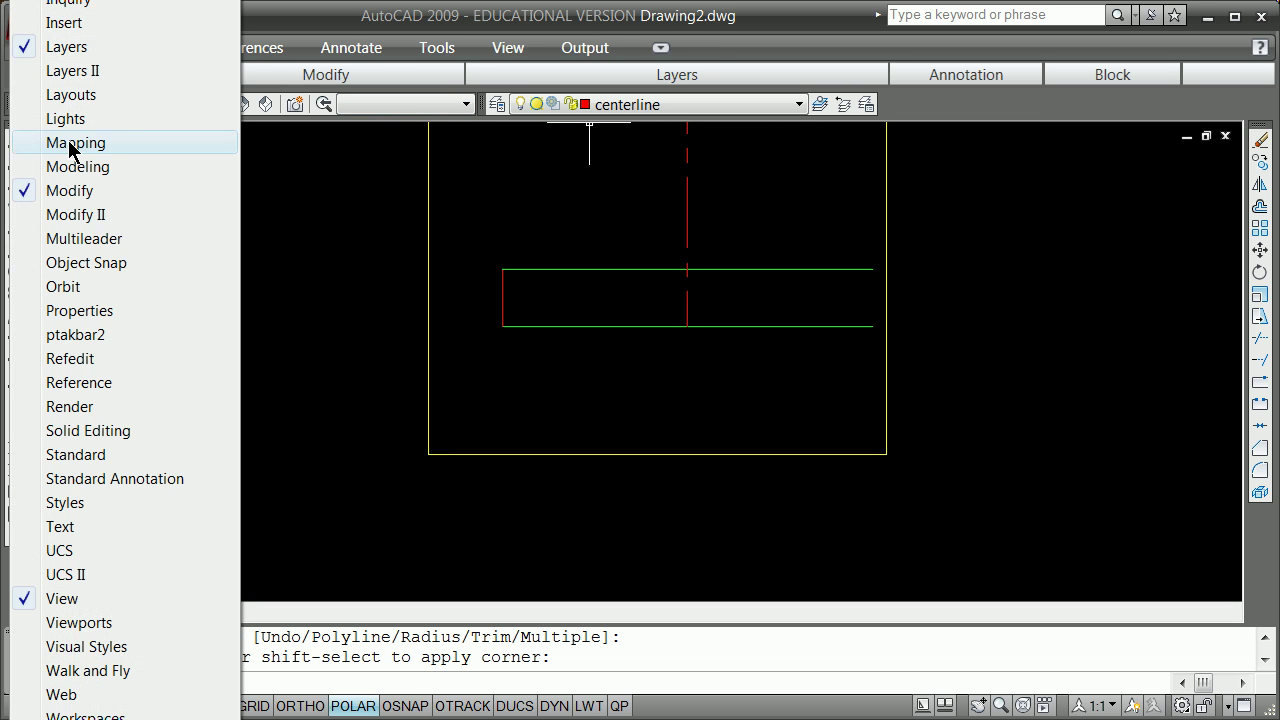
pyautogui.click(100, 458)
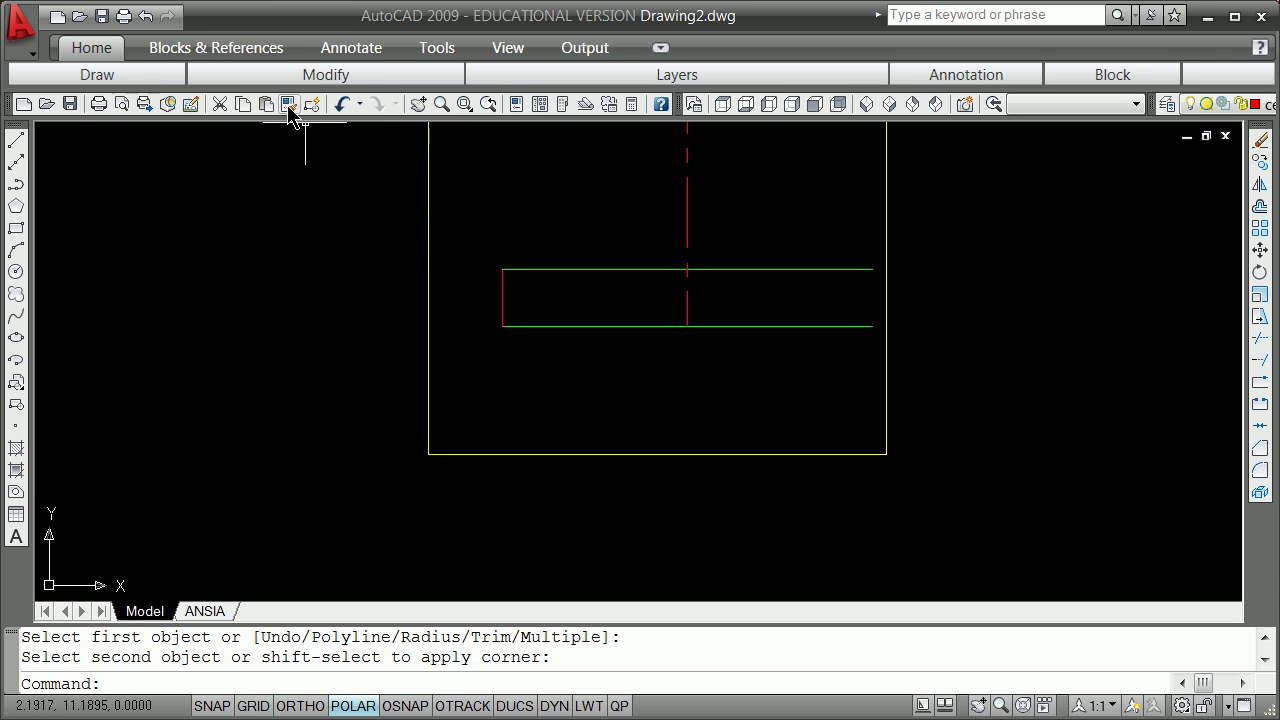
# Step: Match the properties of the middle green line onto the short red vertical line at its left end
pyautogui.click(288, 105)
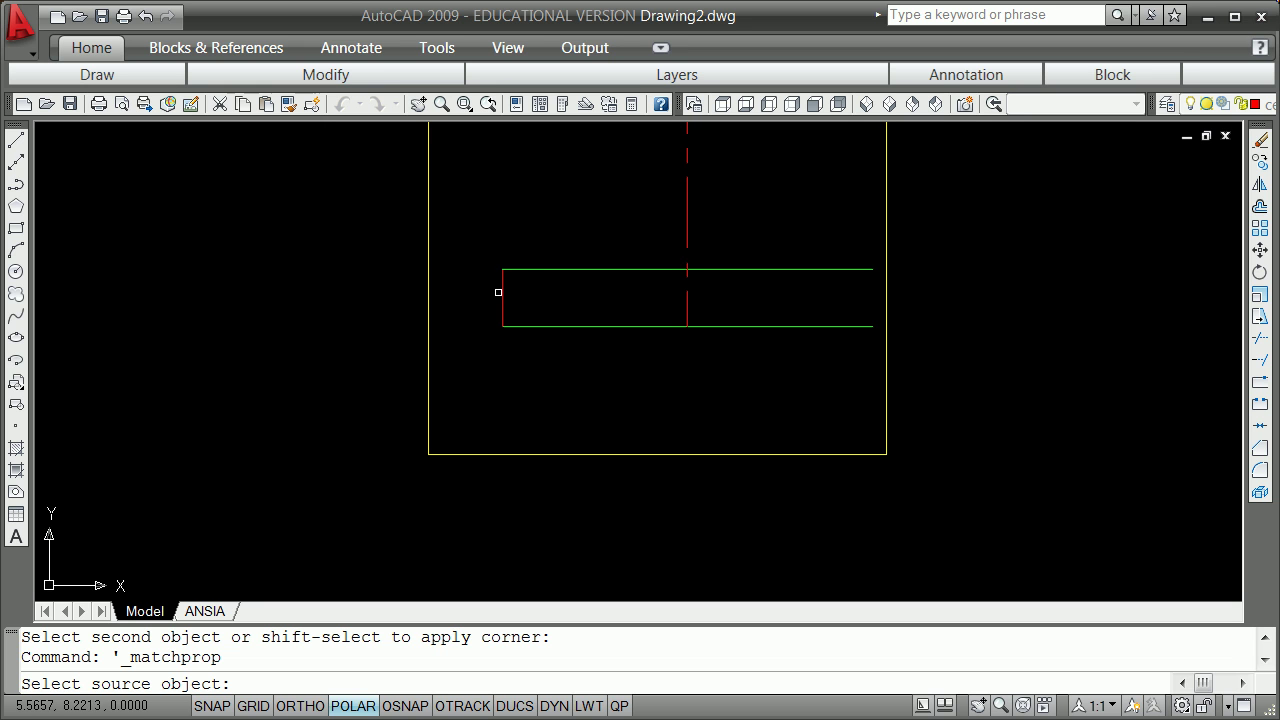
pyautogui.click(523, 269)
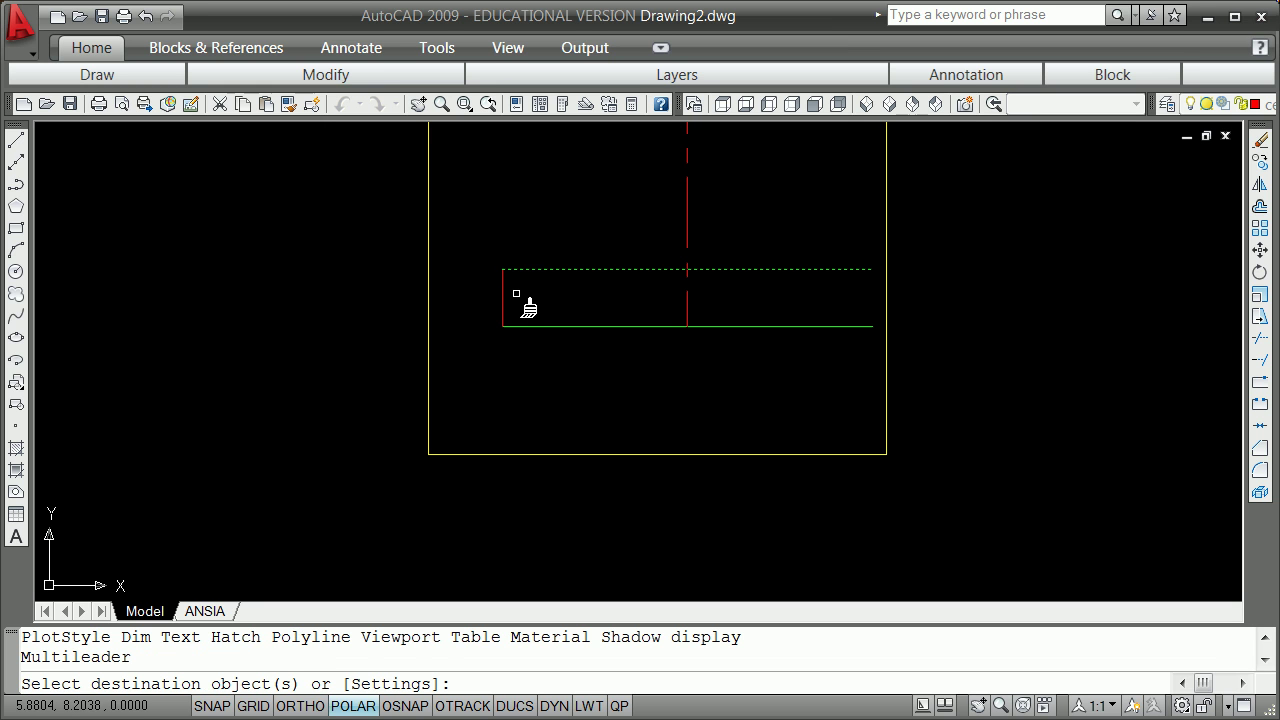
pyautogui.click(500, 307)
pyautogui.press('Return')
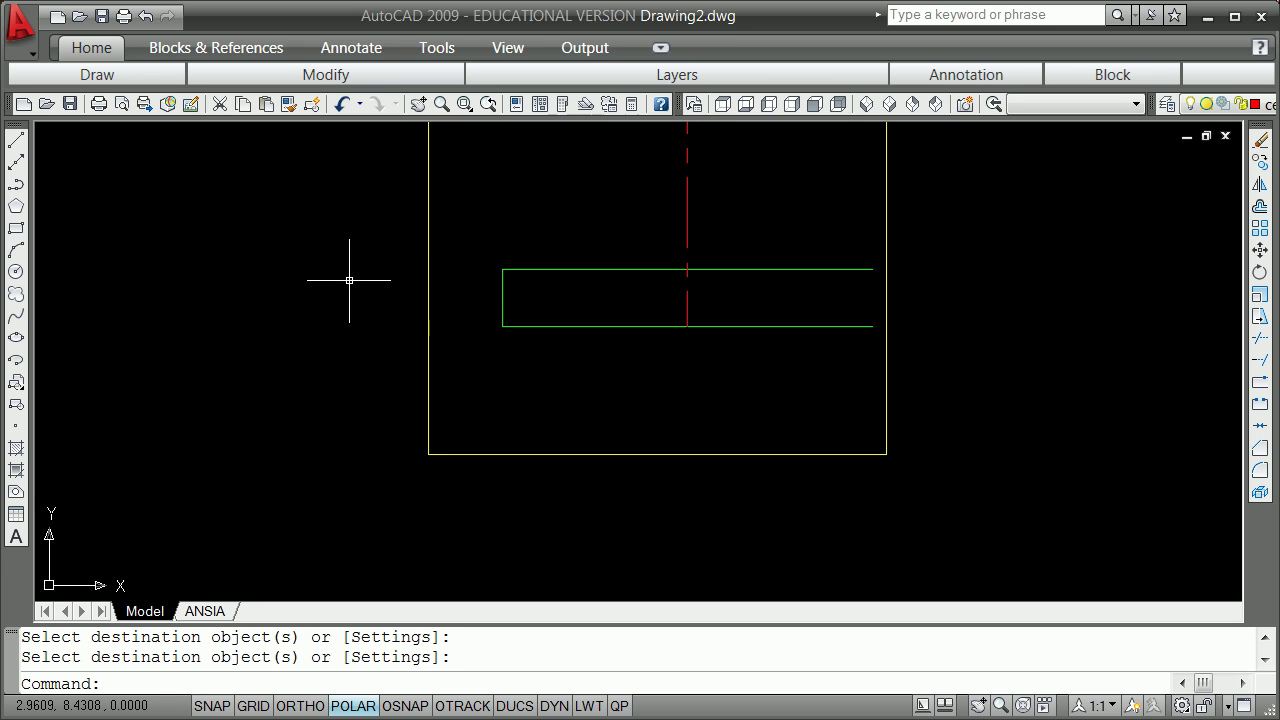
# Step: Offset the short left vertical line 1.75 units to the right
pyautogui.scroll(-4, 543, 277)
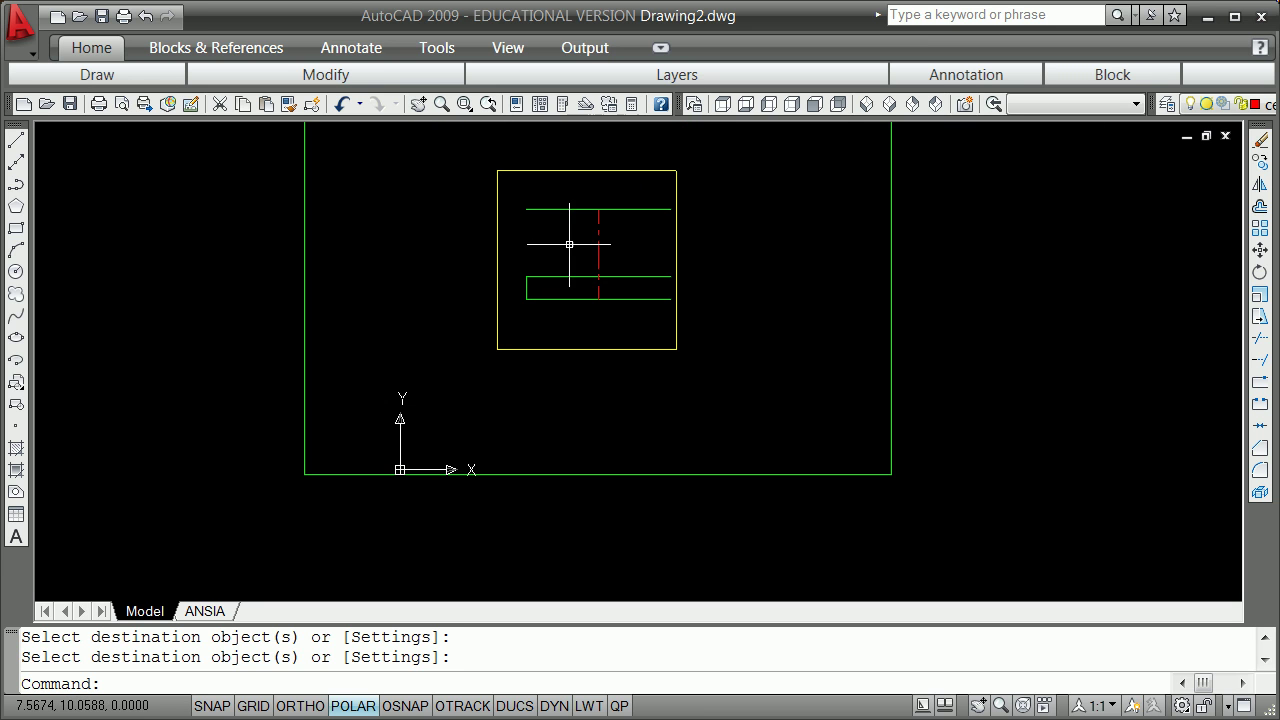
pyautogui.scroll(2, 577, 234)
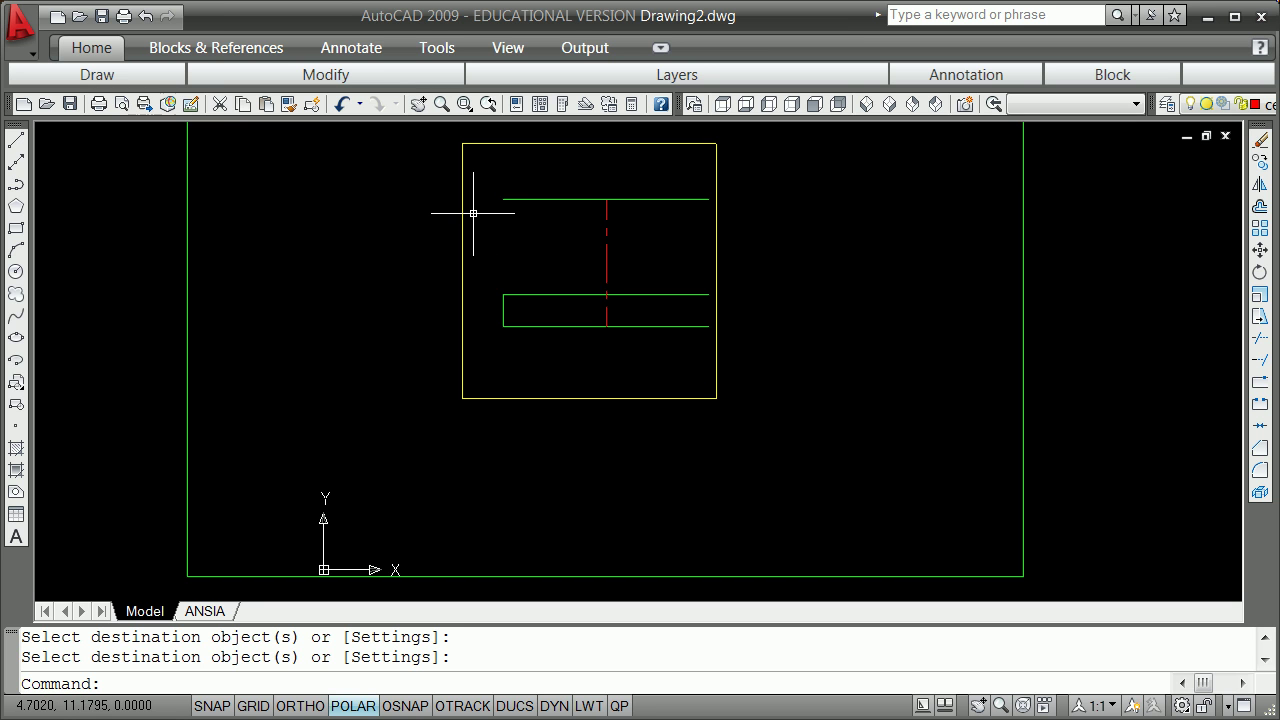
pyautogui.write('o')
pyautogui.press('Return')
pyautogui.write('1')
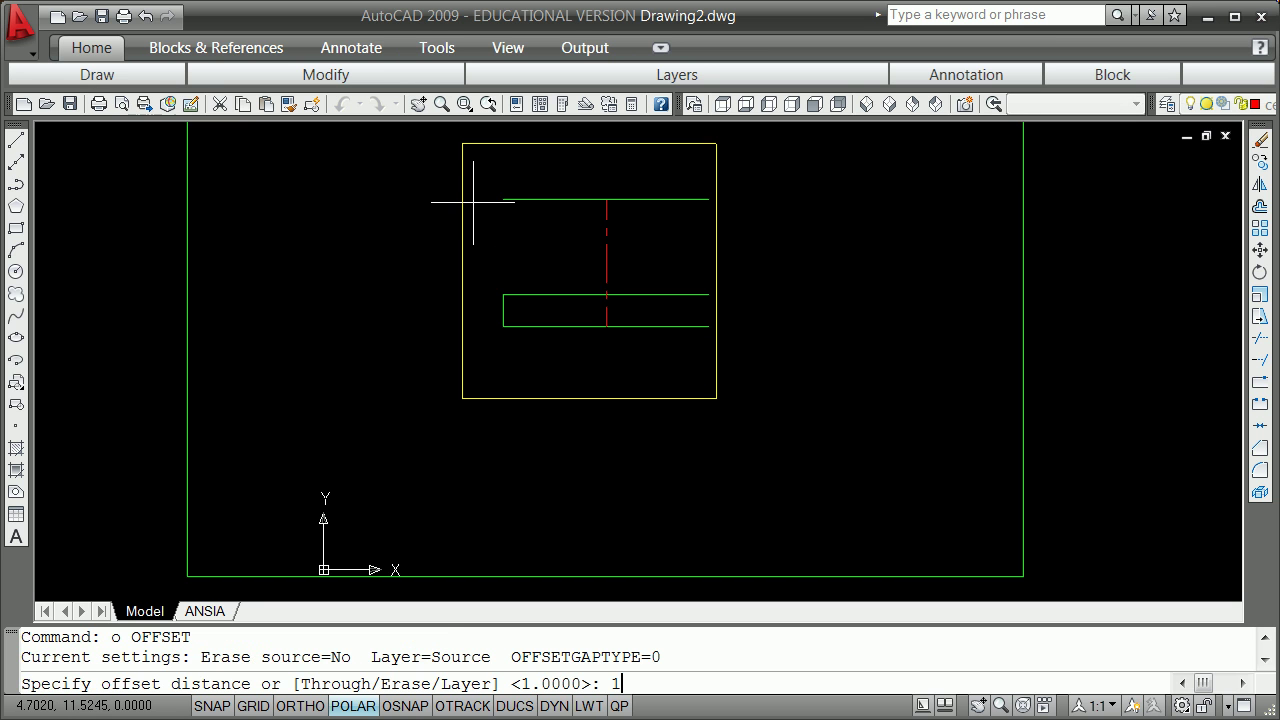
pyautogui.write('.75')
pyautogui.press('Return')
pyautogui.click(501, 308)
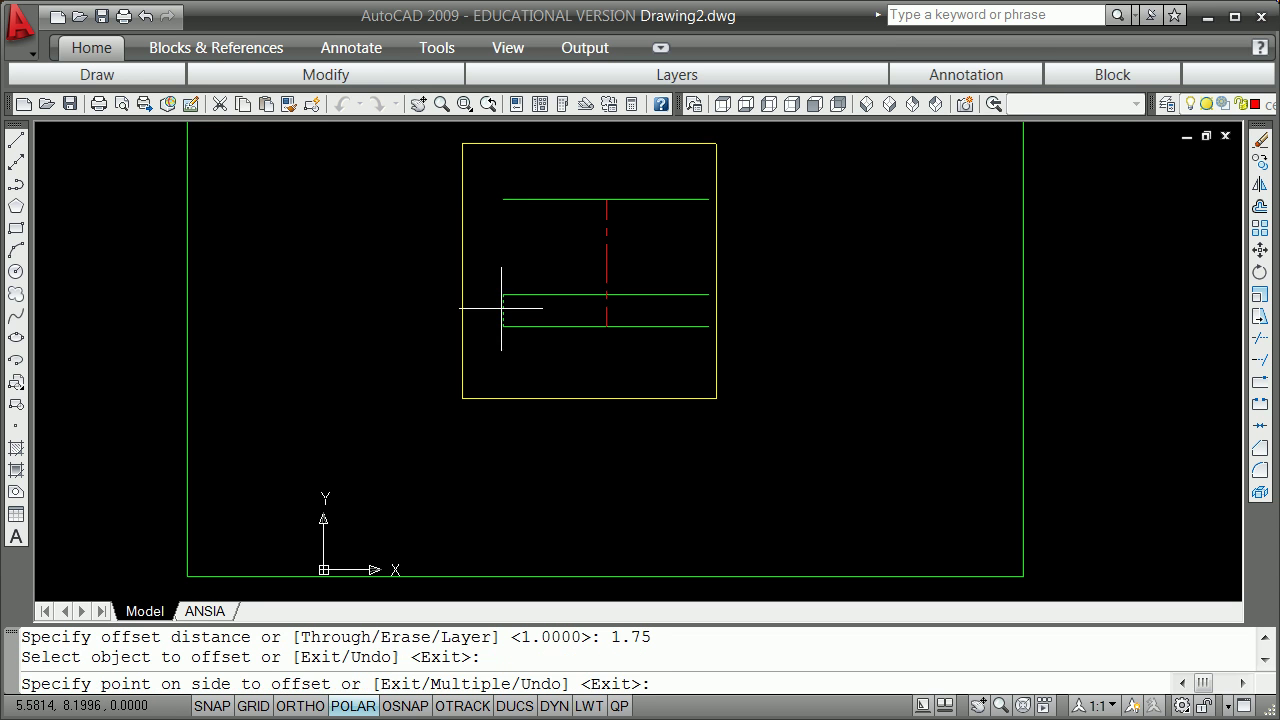
pyautogui.click(550, 305)
pyautogui.press('Return')
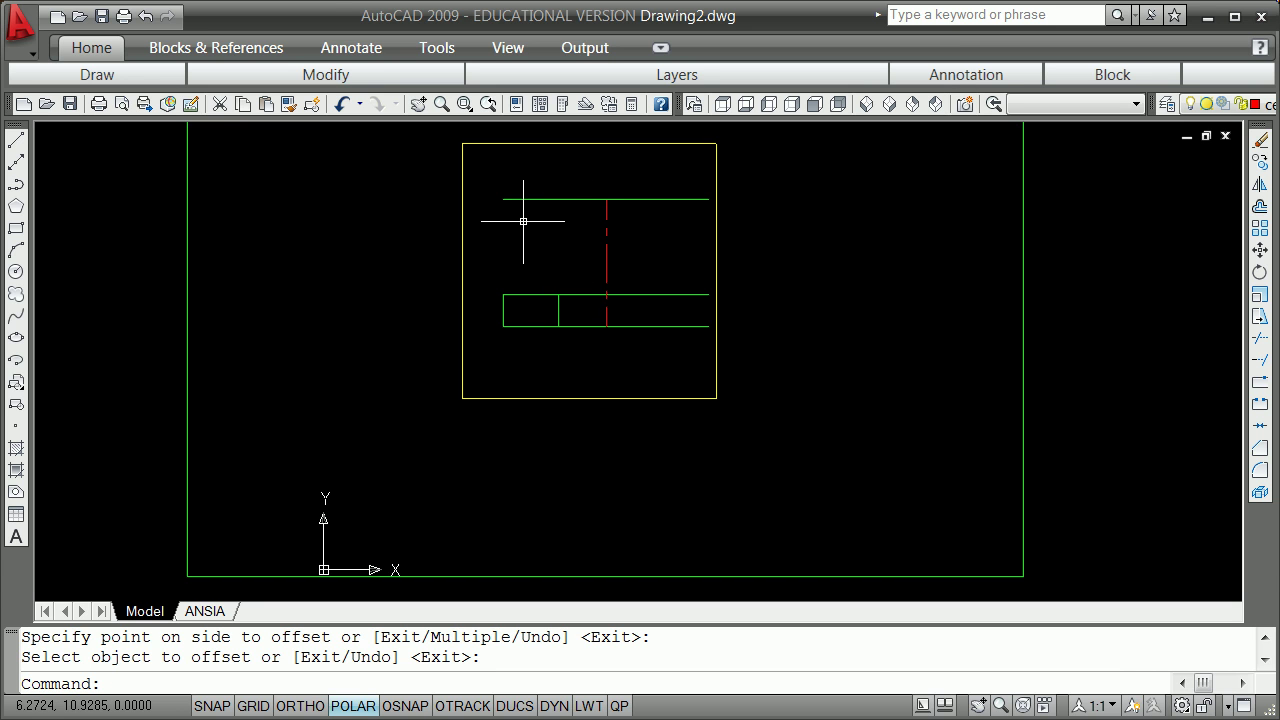
# Step: Fillet the newly offset vertical line with the upper green line at radius 0, keeping the part of the upper line right of the corner
pyautogui.press('Return')
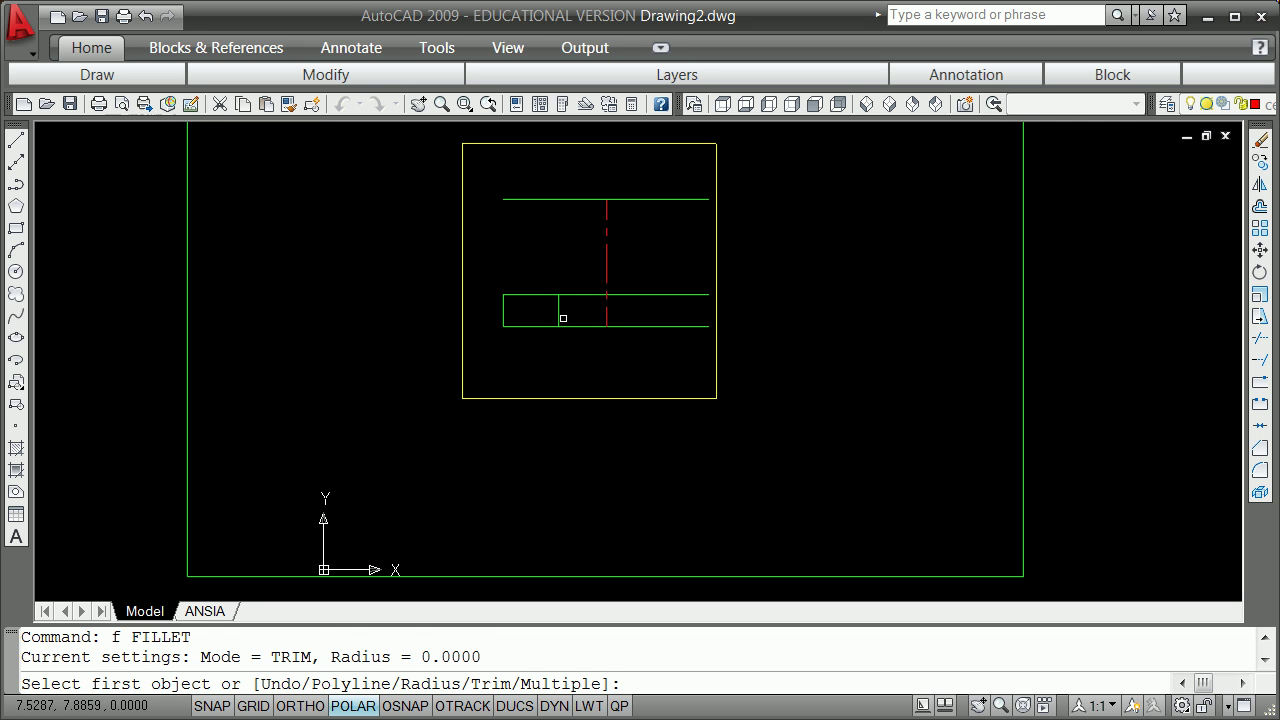
pyautogui.click(559, 317)
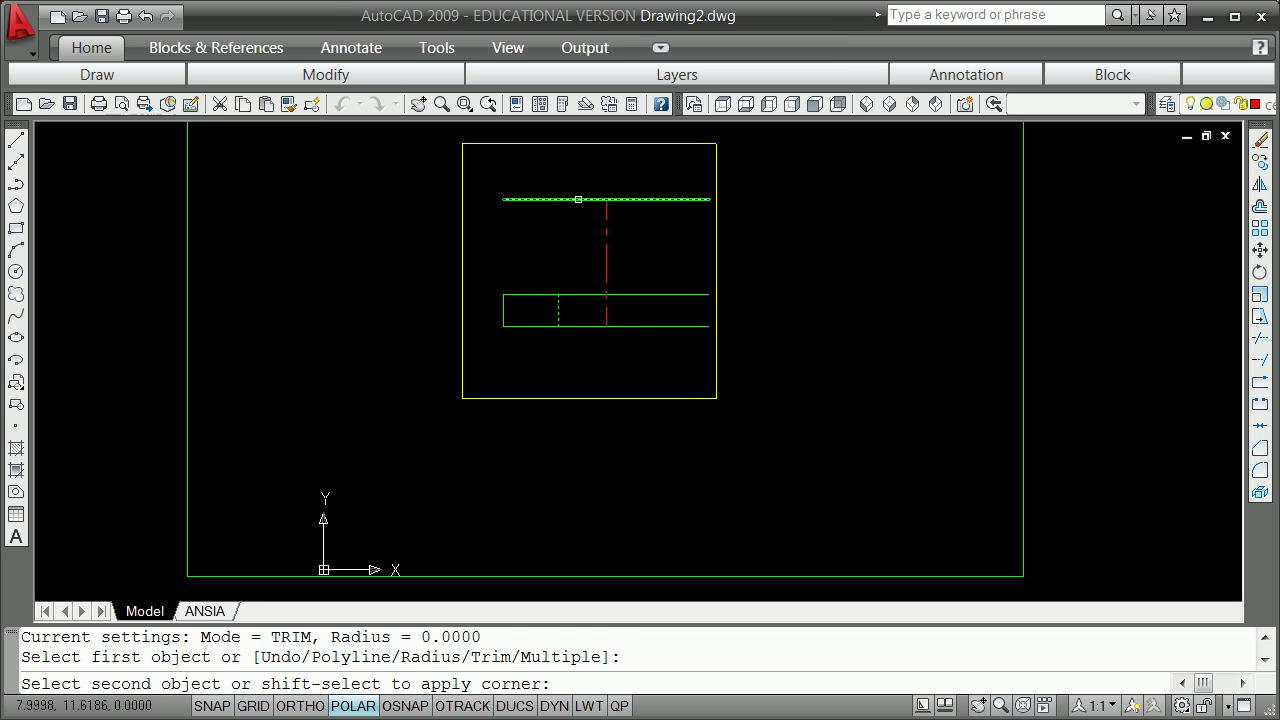
pyautogui.click(579, 200)
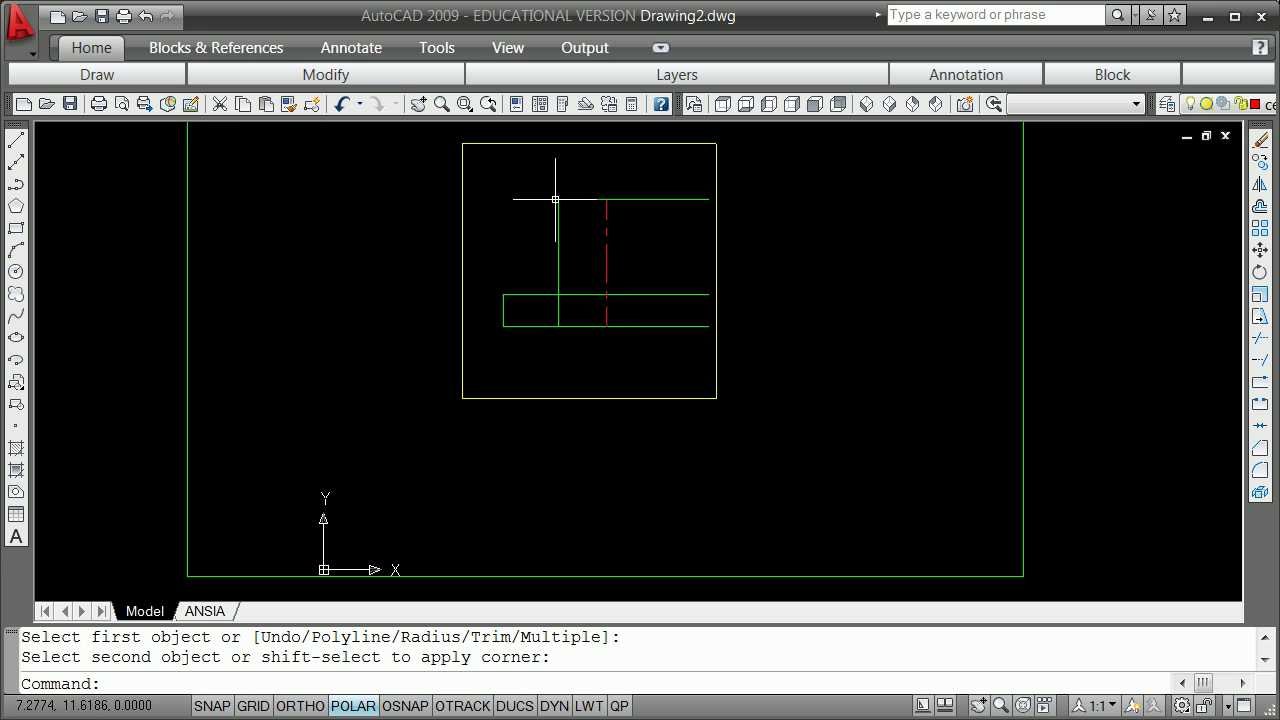
# Step: Draw a sloped line from the base's upper-left corner to the left end of the upper green line, using Endpoint snaps
pyautogui.click(16, 140)
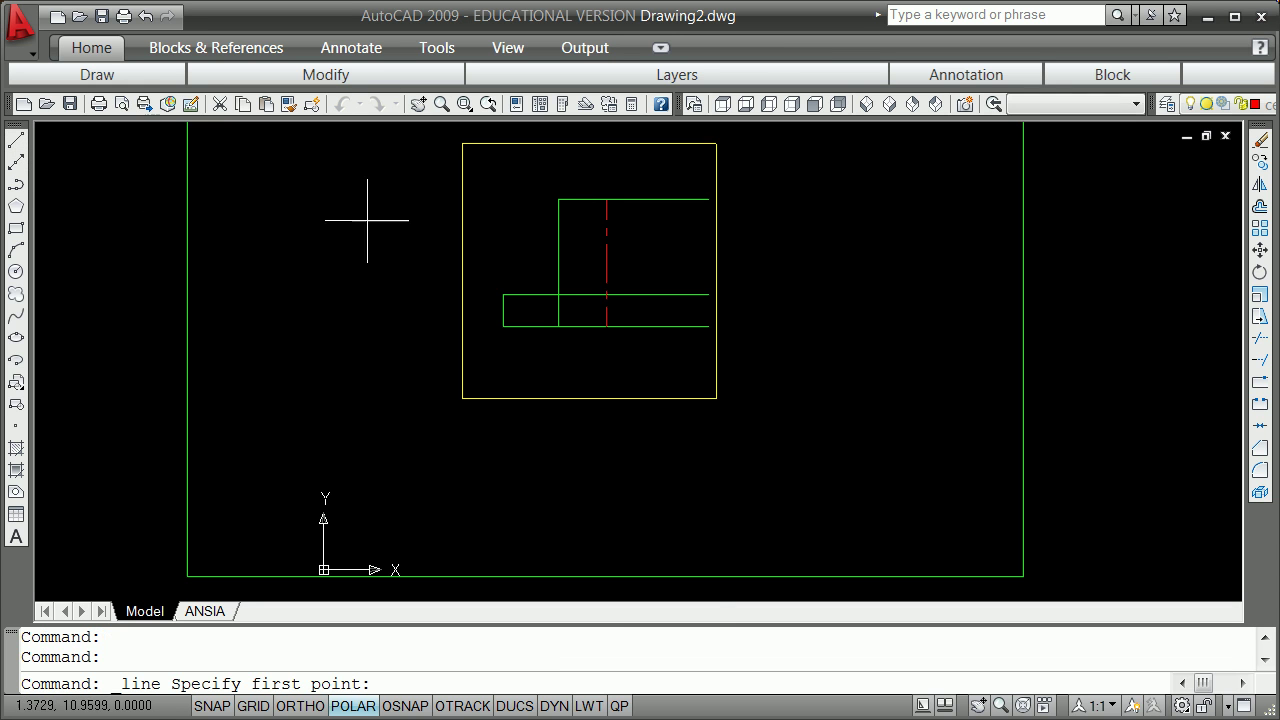
pyautogui.keyDown('shift'); pyautogui.rightClick(474, 224); pyautogui.keyUp('shift')
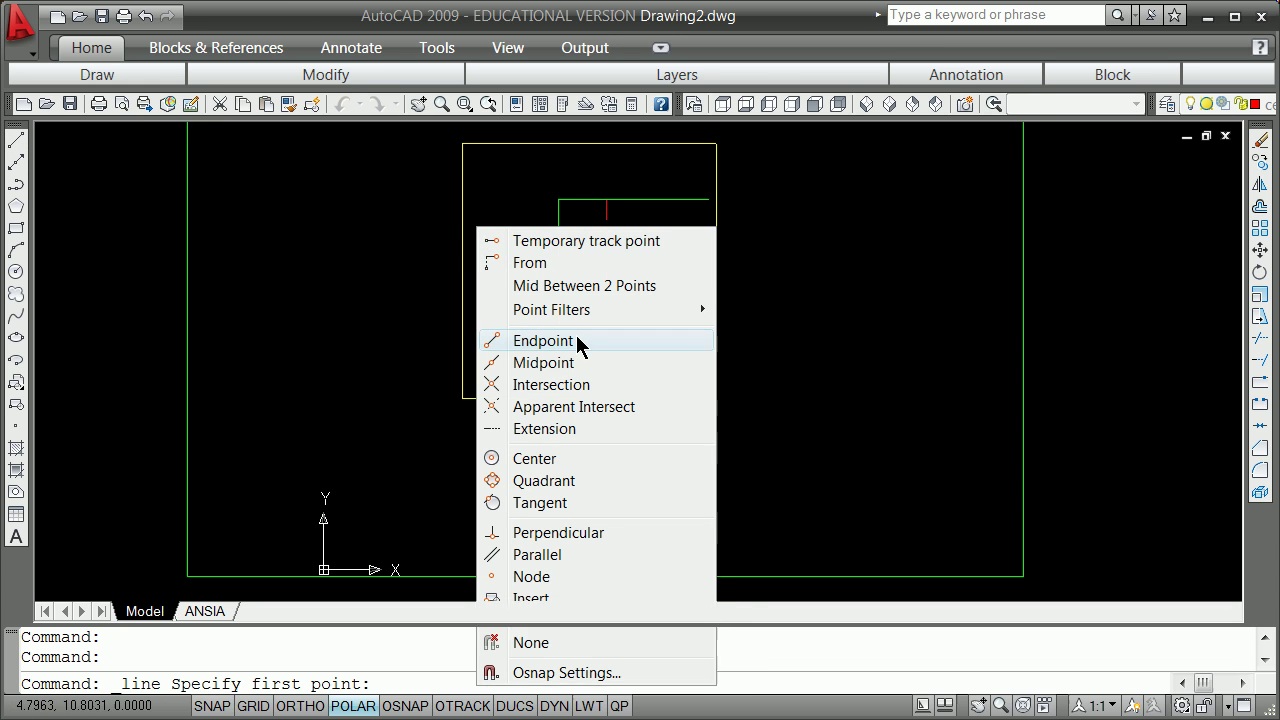
pyautogui.click(578, 341)
pyautogui.click(503, 294)
pyautogui.keyDown('shift'); pyautogui.rightClick(508, 221); pyautogui.keyUp('shift')
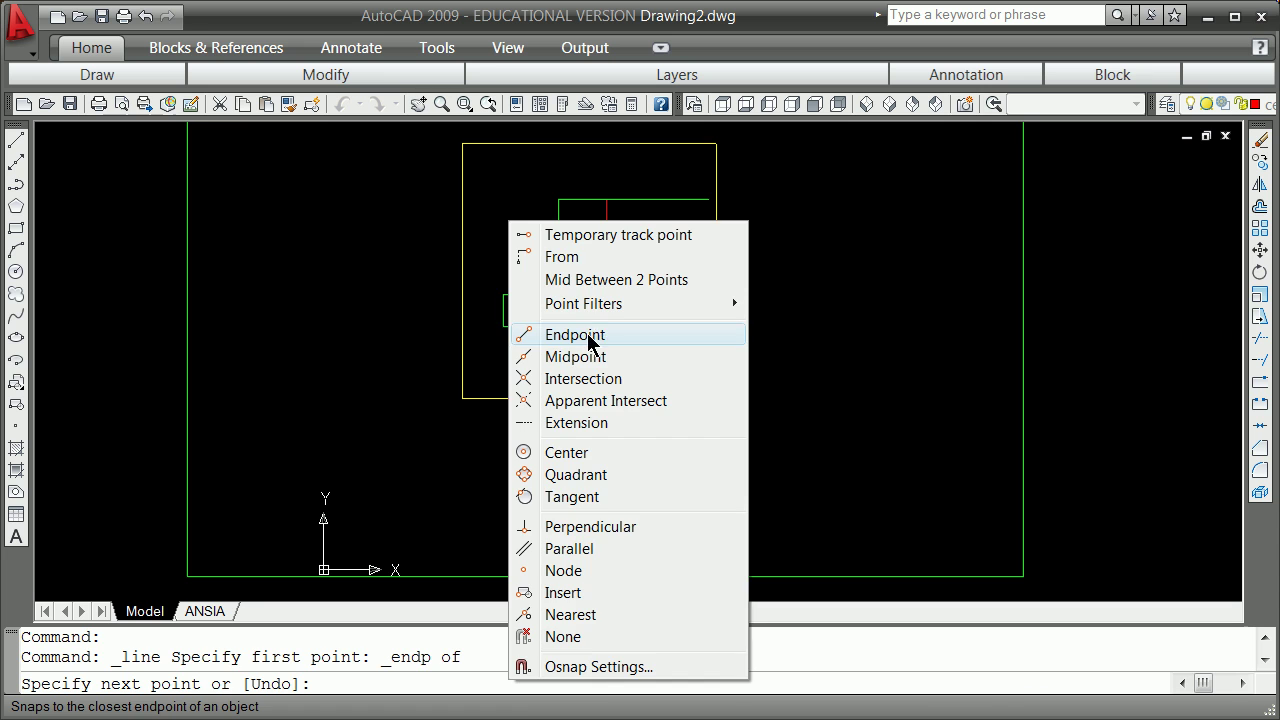
pyautogui.click(588, 342)
pyautogui.click(557, 199)
pyautogui.press('Return')
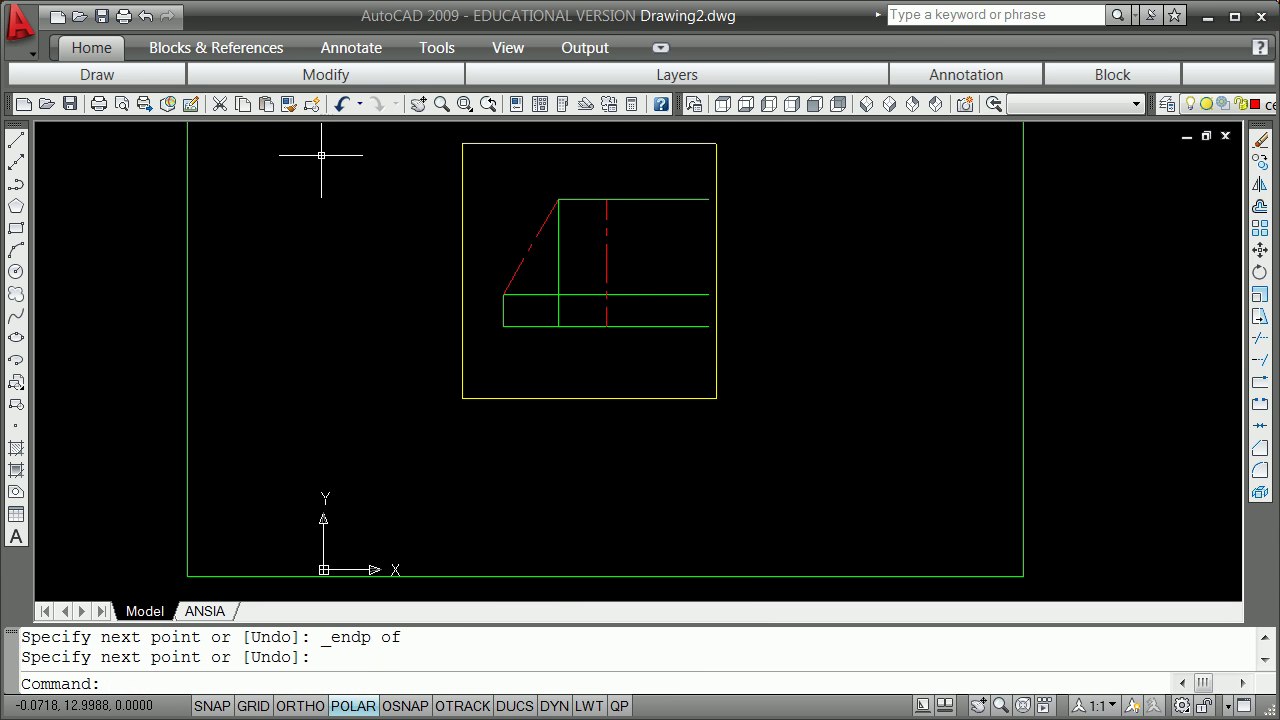
# Step: Match the properties of the upper green line onto the sloped red line
pyautogui.click(289, 105)
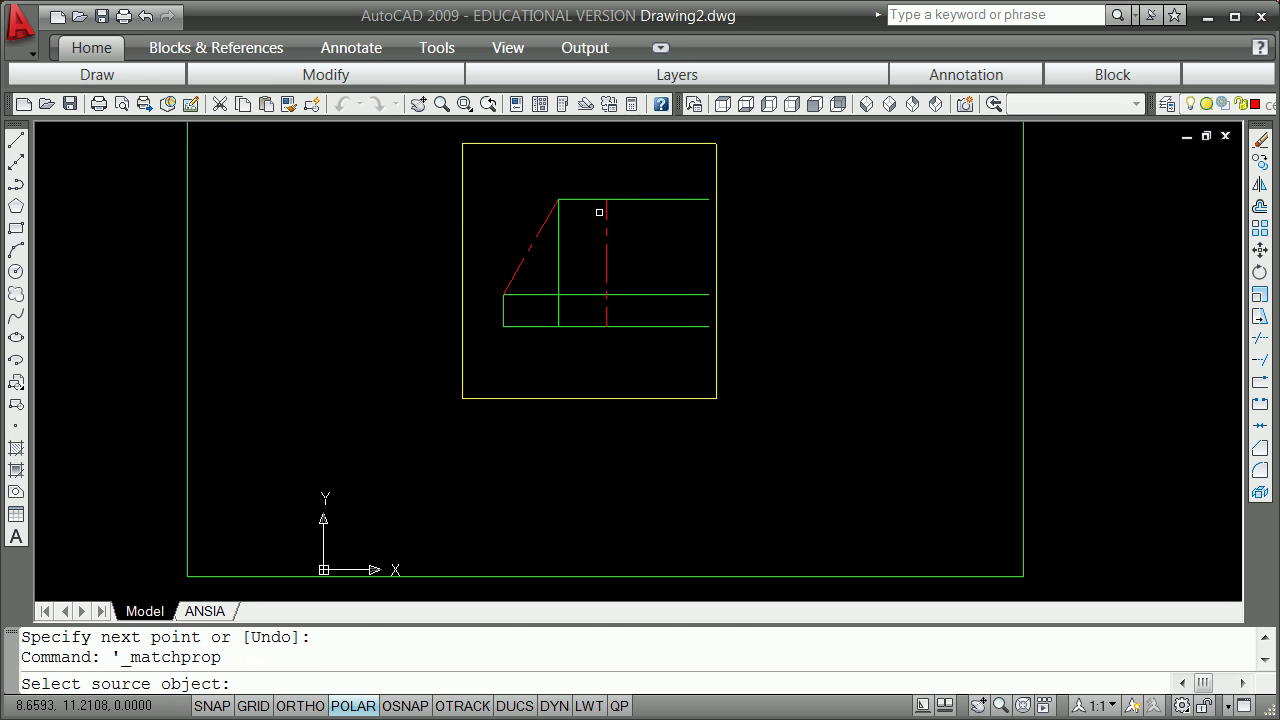
pyautogui.click(591, 200)
pyautogui.click(543, 222)
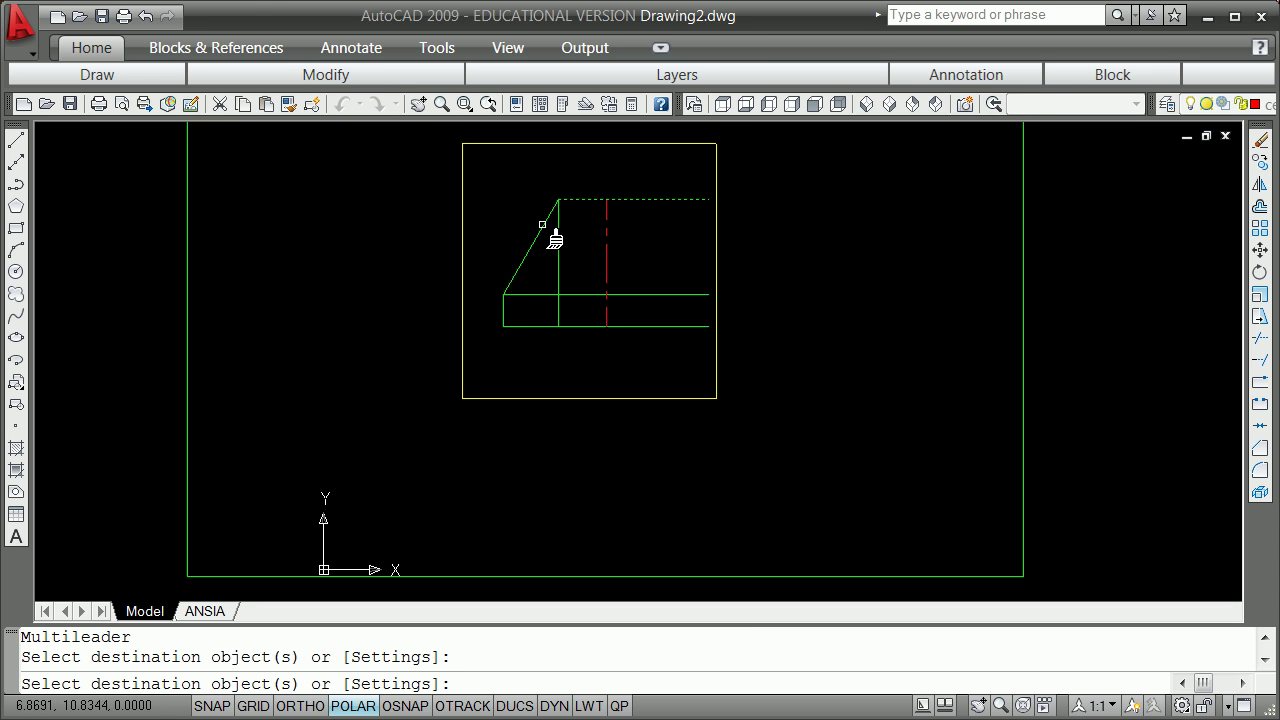
pyautogui.press('Return')
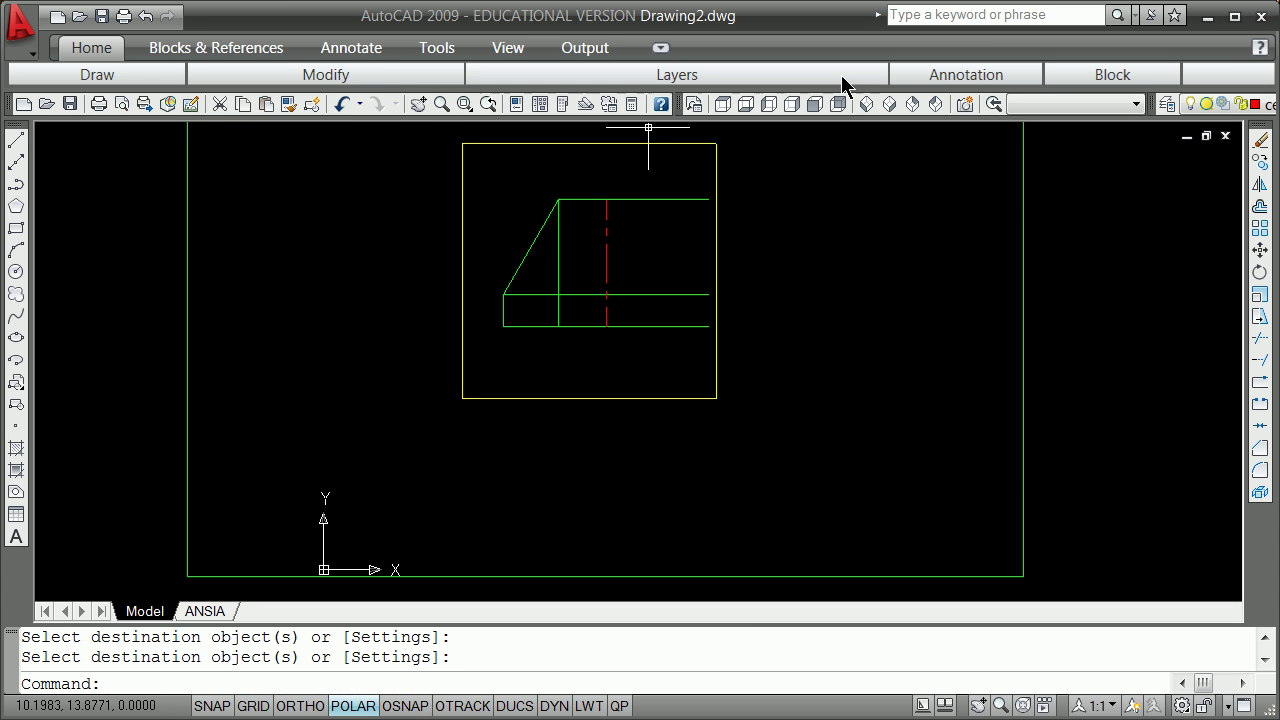
# Step: Move the Layers toolbar into the drawing area and make the object layer current
pyautogui.moveTo(669, 72)
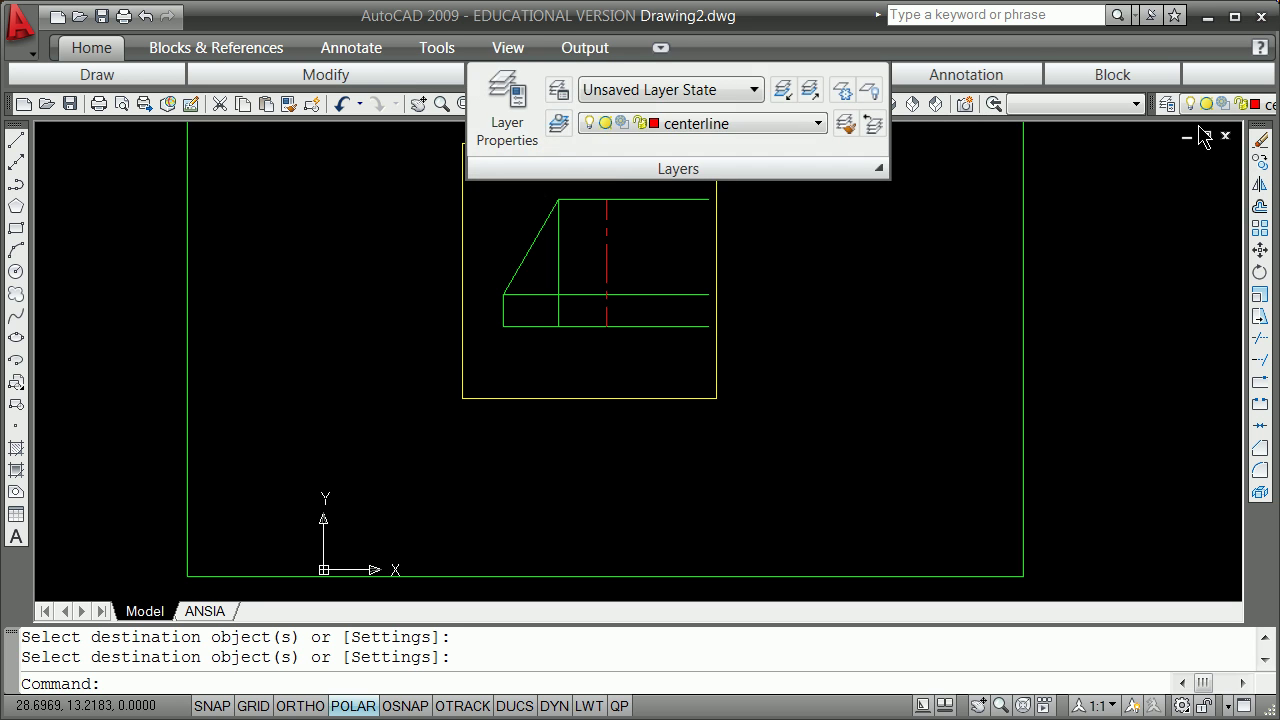
pyautogui.moveTo(1148, 100); pyautogui.dragTo(960, 186)
pyautogui.click(1077, 176)
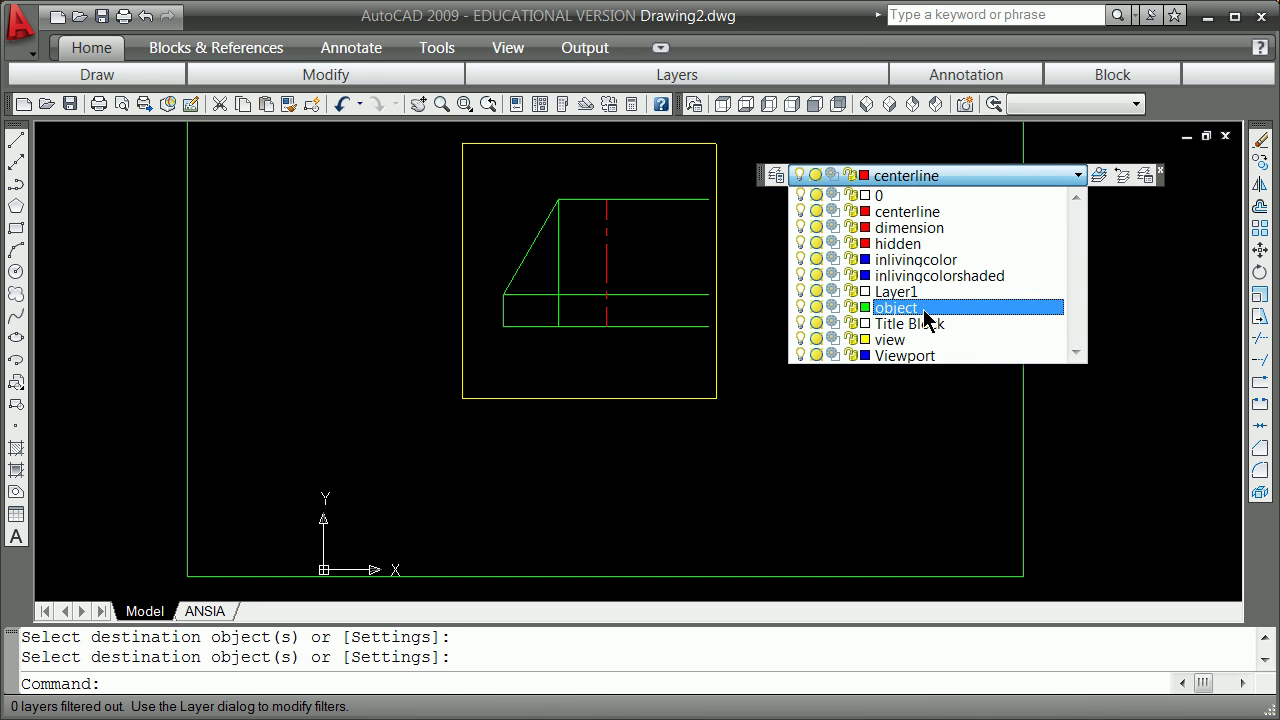
pyautogui.click(928, 308)
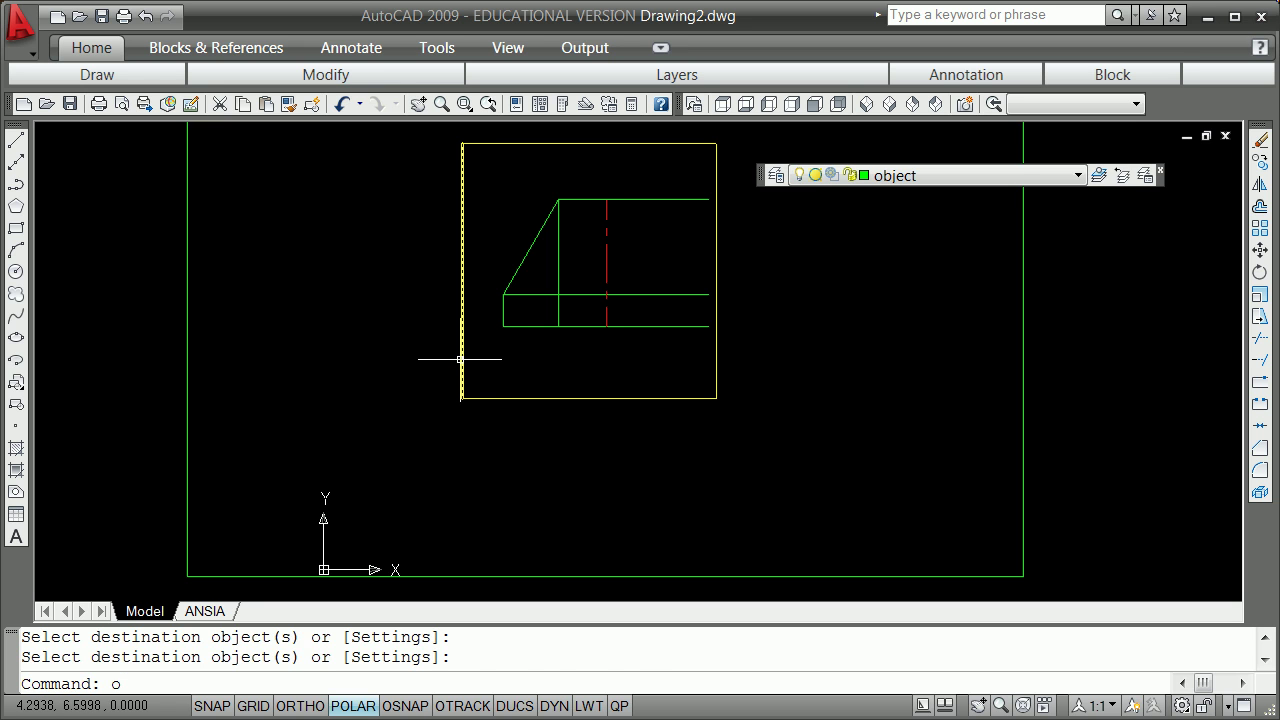
# Step: Offset the short left vertical line 2.75 units to the right
pyautogui.write('o')
pyautogui.press('Return')
pyautogui.write('2.75')
pyautogui.press('Return')
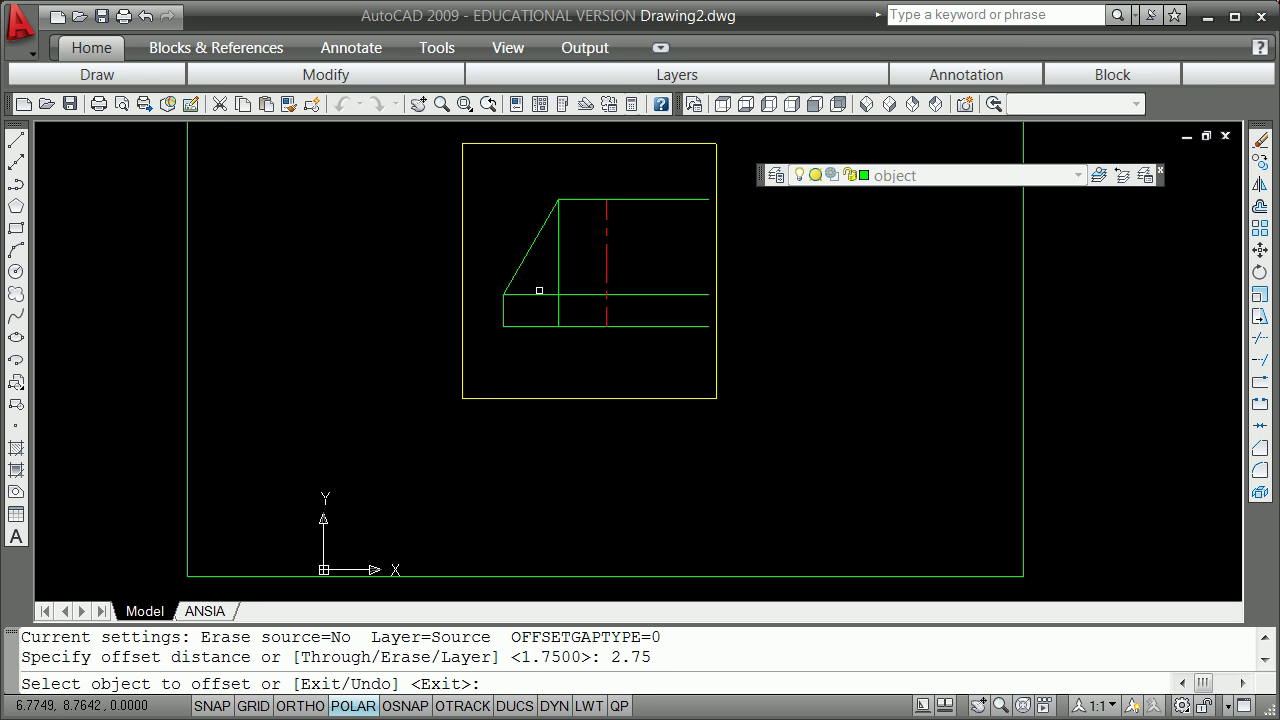
pyautogui.click(505, 311)
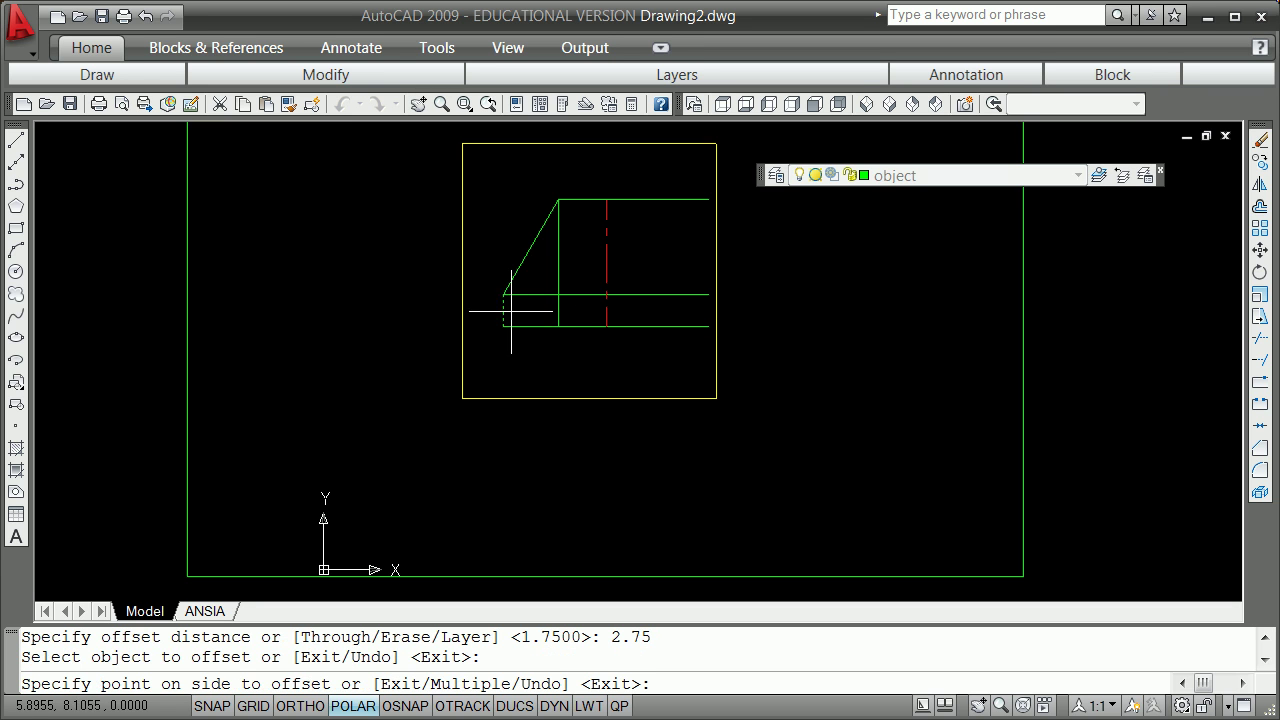
pyautogui.click(583, 290)
pyautogui.press('Return')
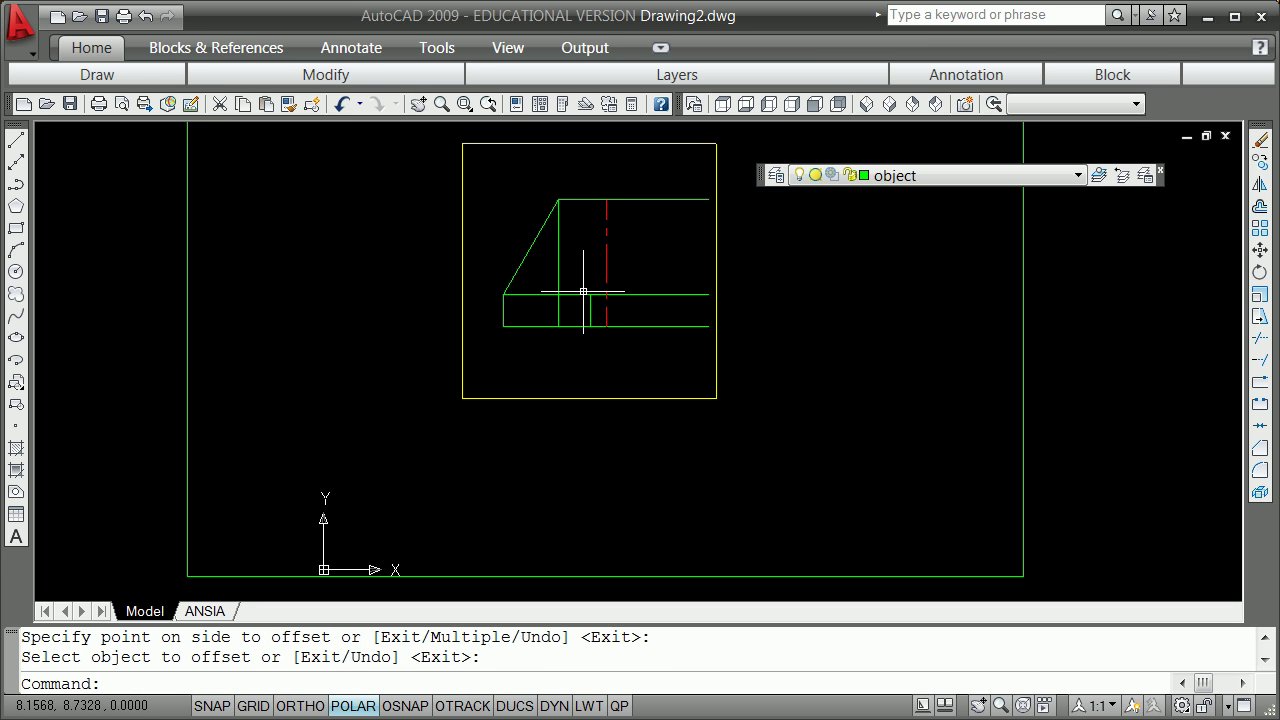
# Step: Fillet the upper green line with the vertical line nearest the centerline at radius 0, keeping the part left of their corner
pyautogui.write('f')
pyautogui.press('Return')
pyautogui.write('r')
pyautogui.press('Return')
pyautogui.write('0')
pyautogui.press('Return')
pyautogui.click(572, 199)
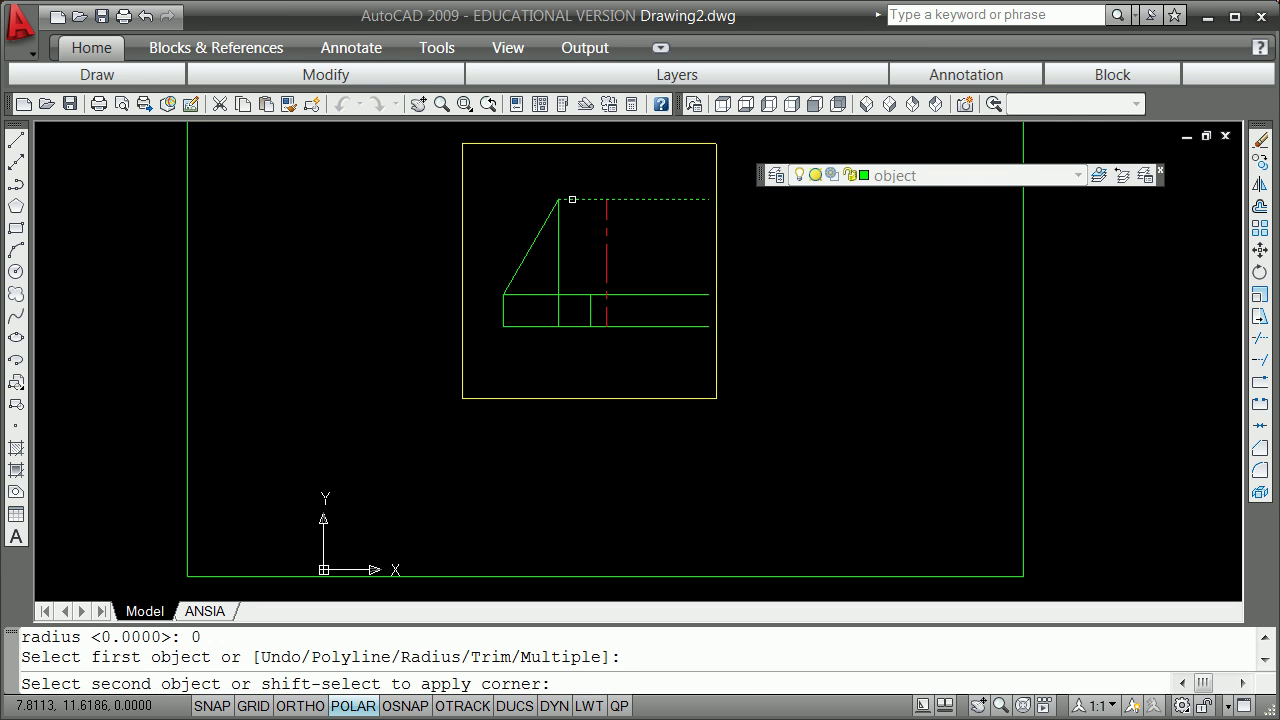
pyautogui.click(589, 312)
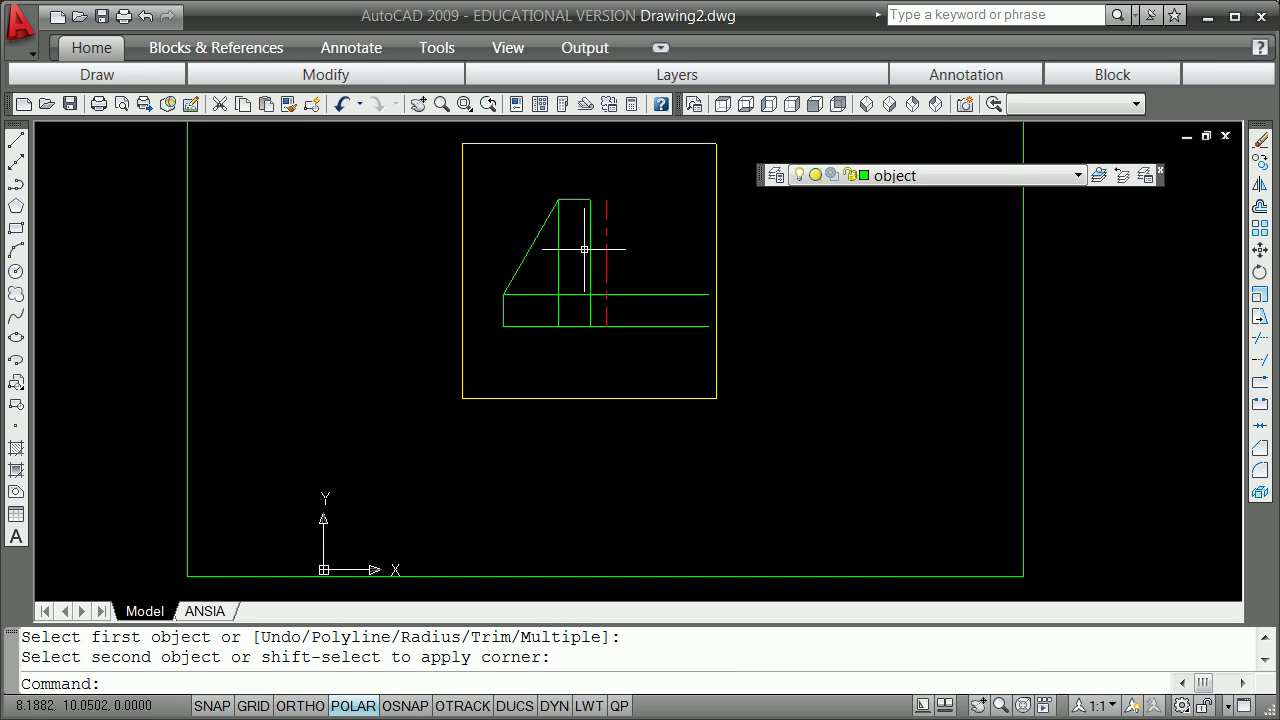
# Step: Offset the short top line 2 units downward
pyautogui.press('Return')
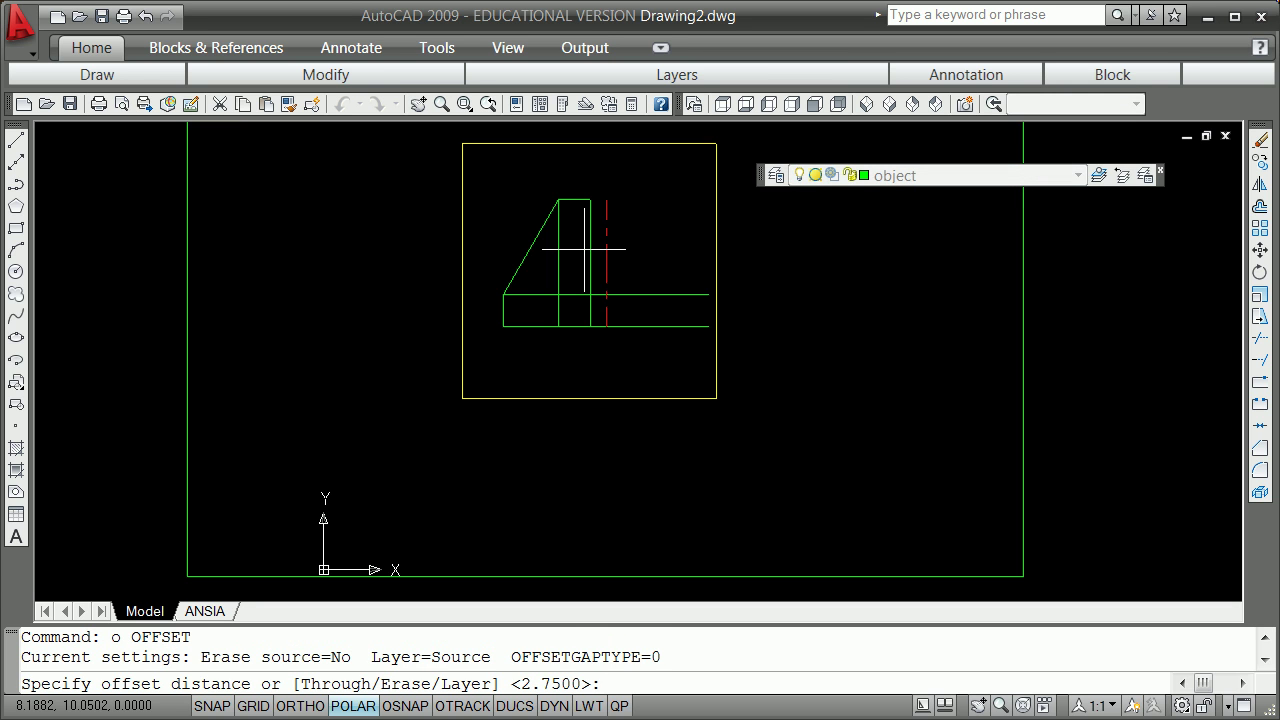
pyautogui.write('2')
pyautogui.press('Return')
pyautogui.click(579, 201)
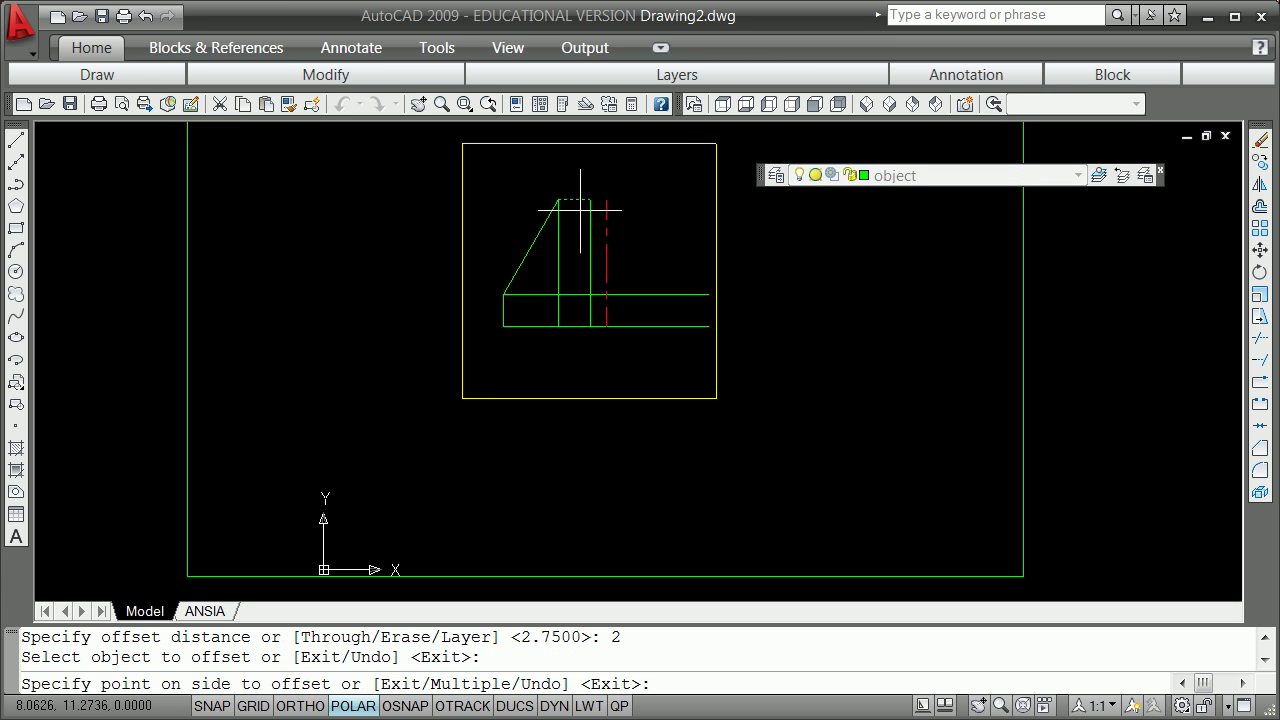
pyautogui.click(580, 218)
pyautogui.press('Return')
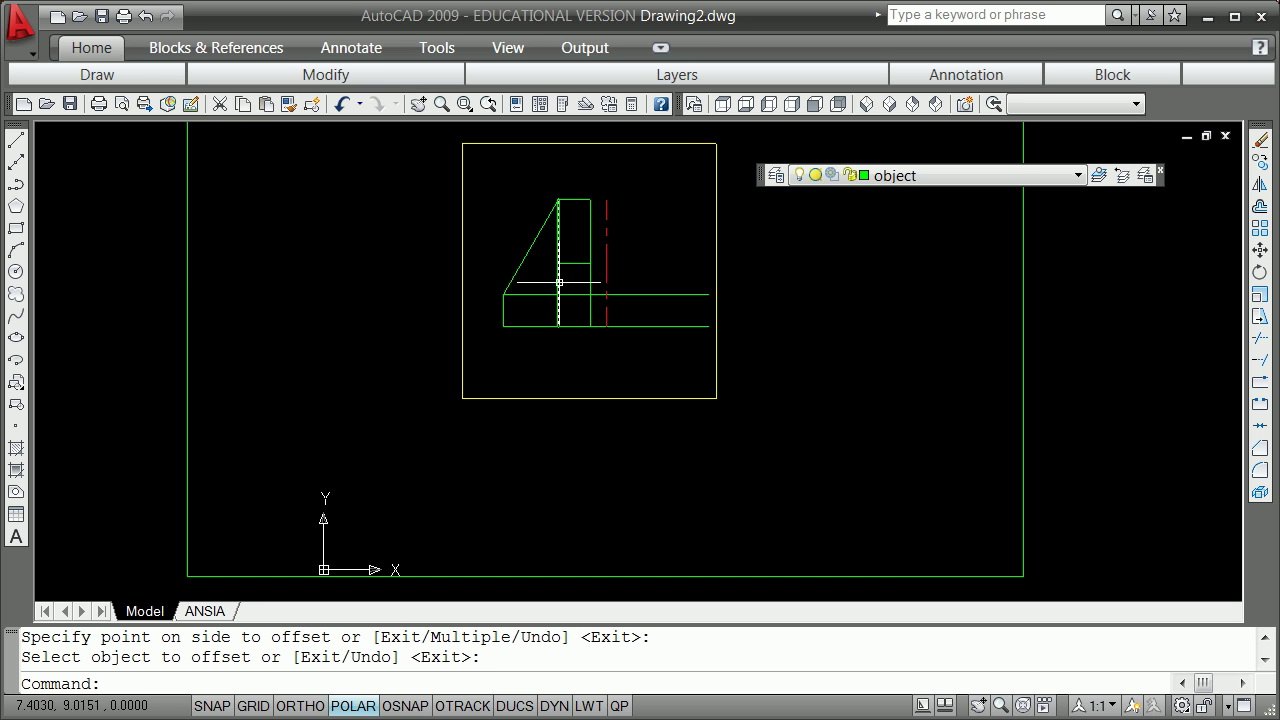
# Step: Fillet the inner vertical line with the short horizontal line above and the upper long horizontal line below at radius 0, forming the notch side
pyautogui.moveTo(520, 262)
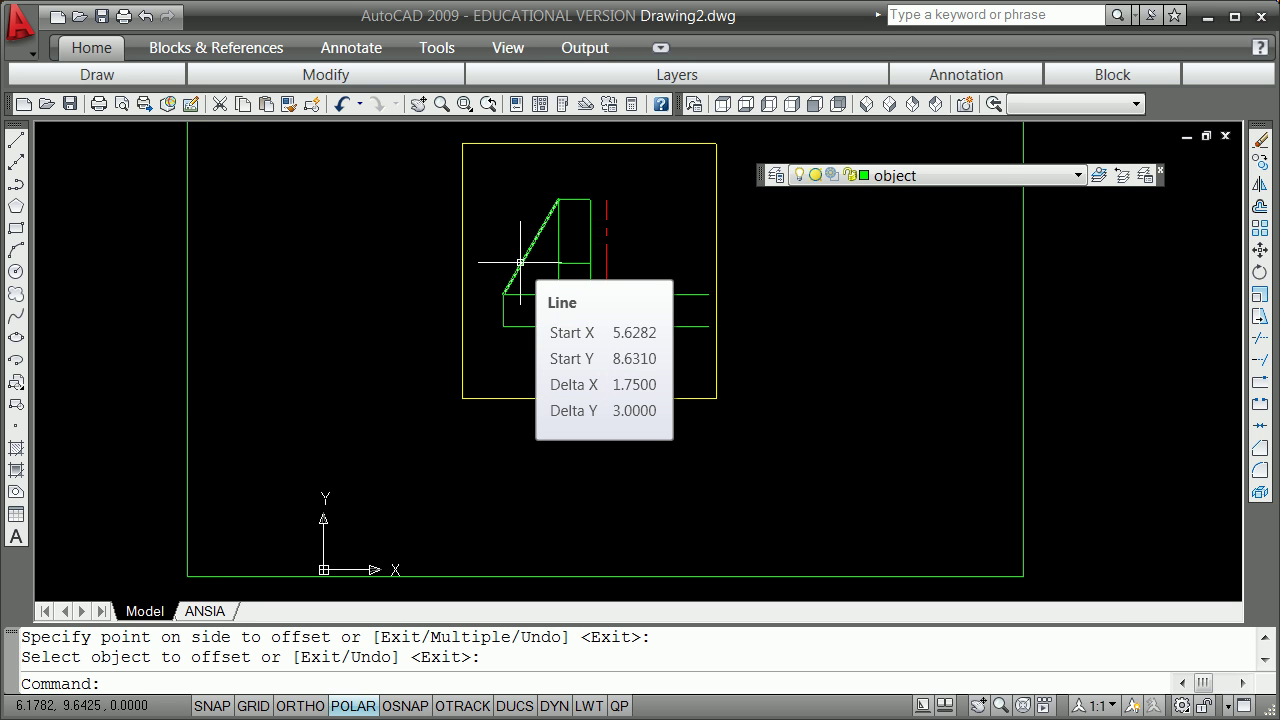
pyautogui.write('f')
pyautogui.press('Return')
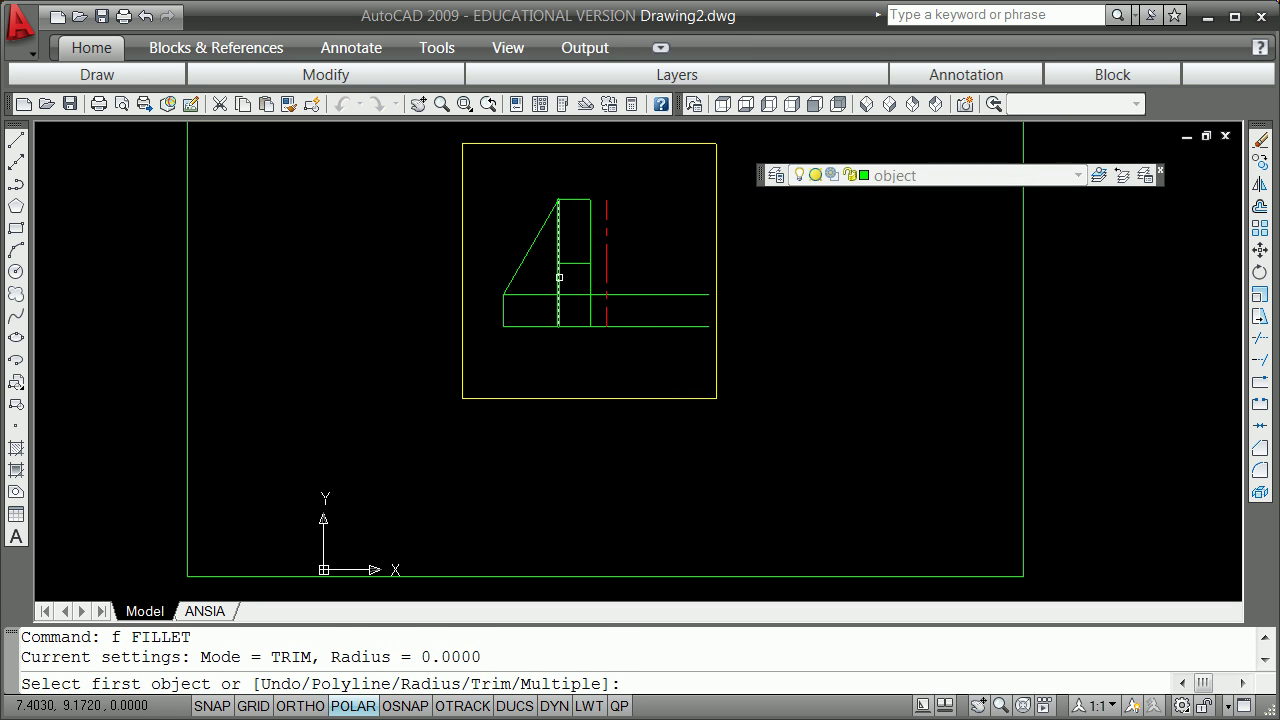
pyautogui.click(559, 277)
pyautogui.click(582, 264)
pyautogui.press('Return')
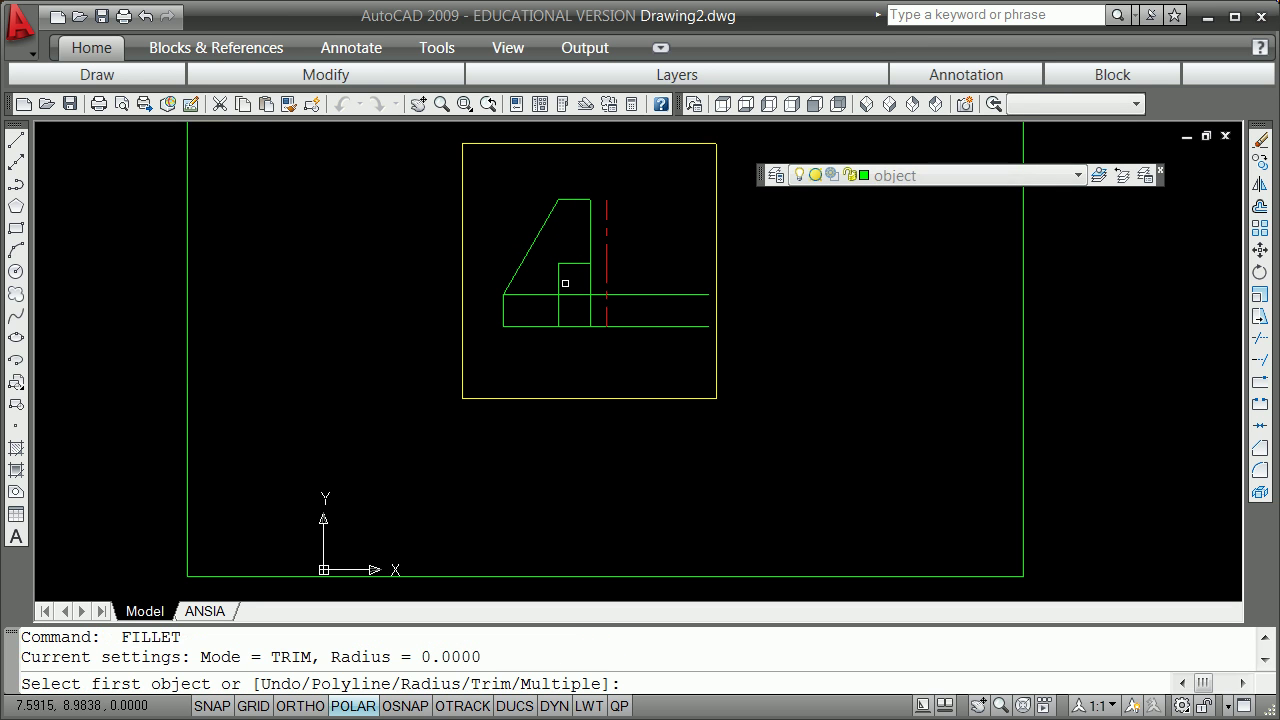
pyautogui.click(558, 279)
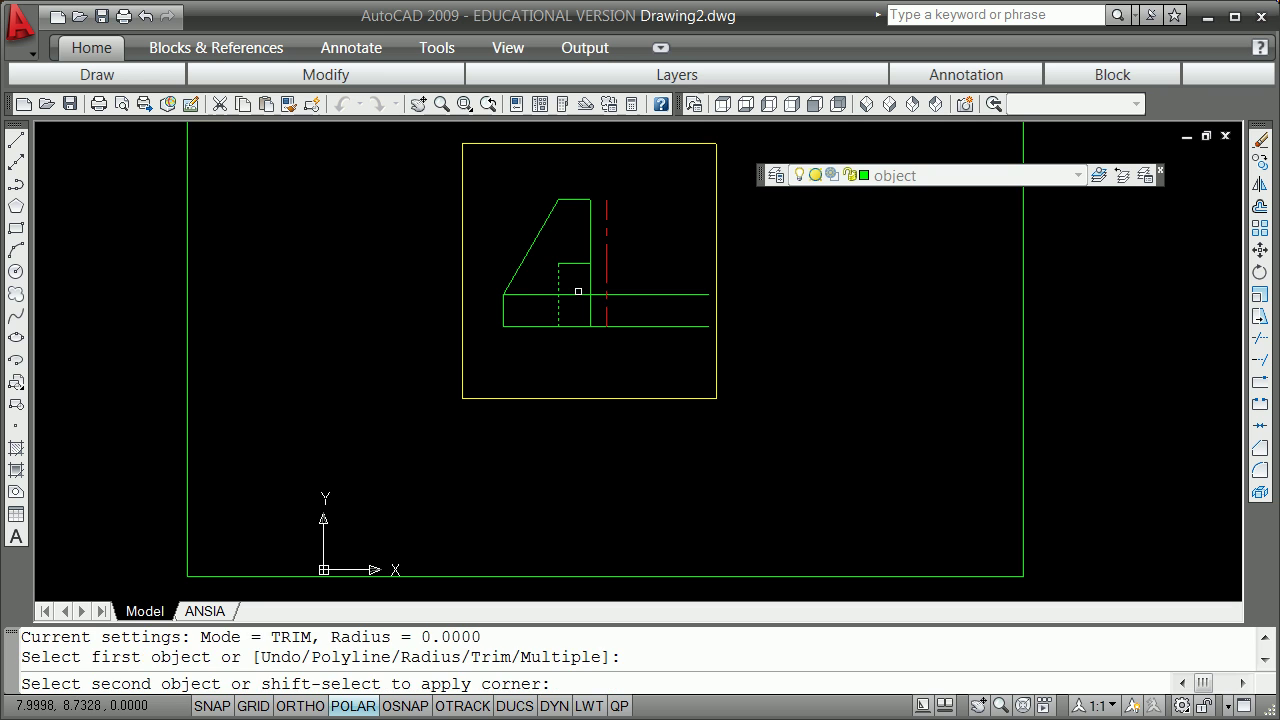
pyautogui.click(574, 294)
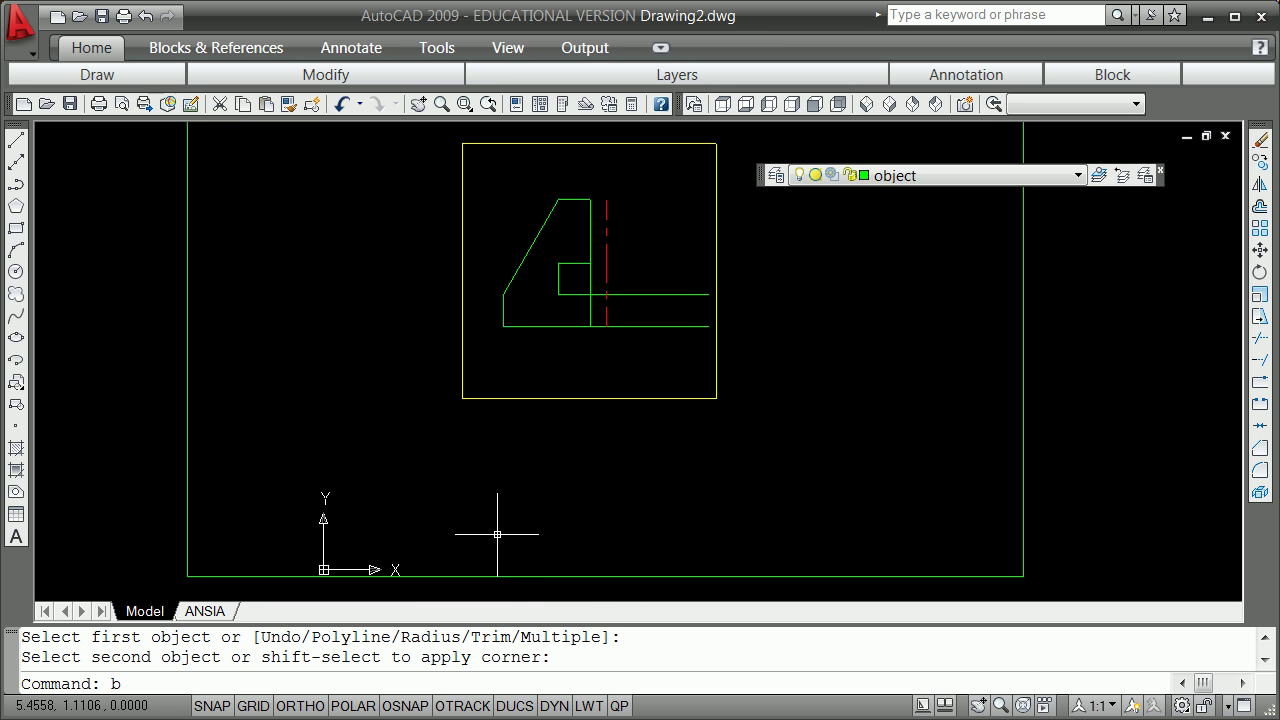
# Step: Break the vertical line nearest the centerline from just below the upper long horizontal line to just above the notch's top line
pyautogui.press('Return')
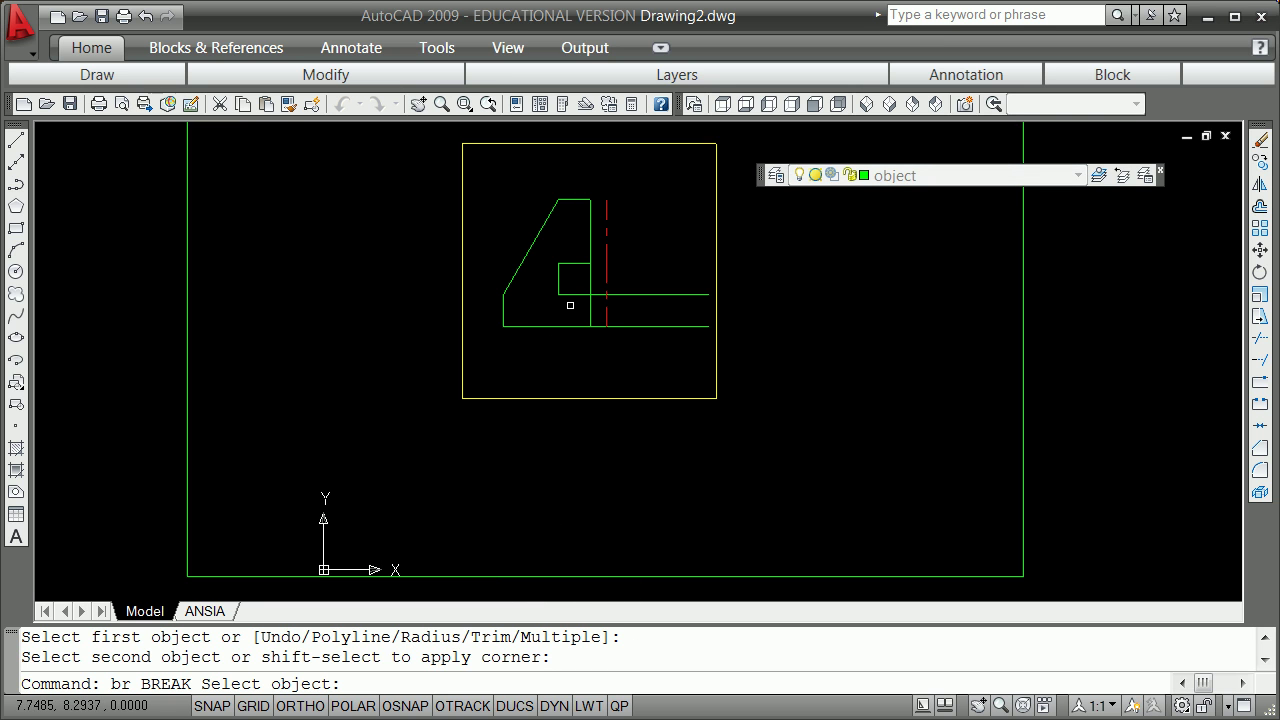
pyautogui.click(589, 307)
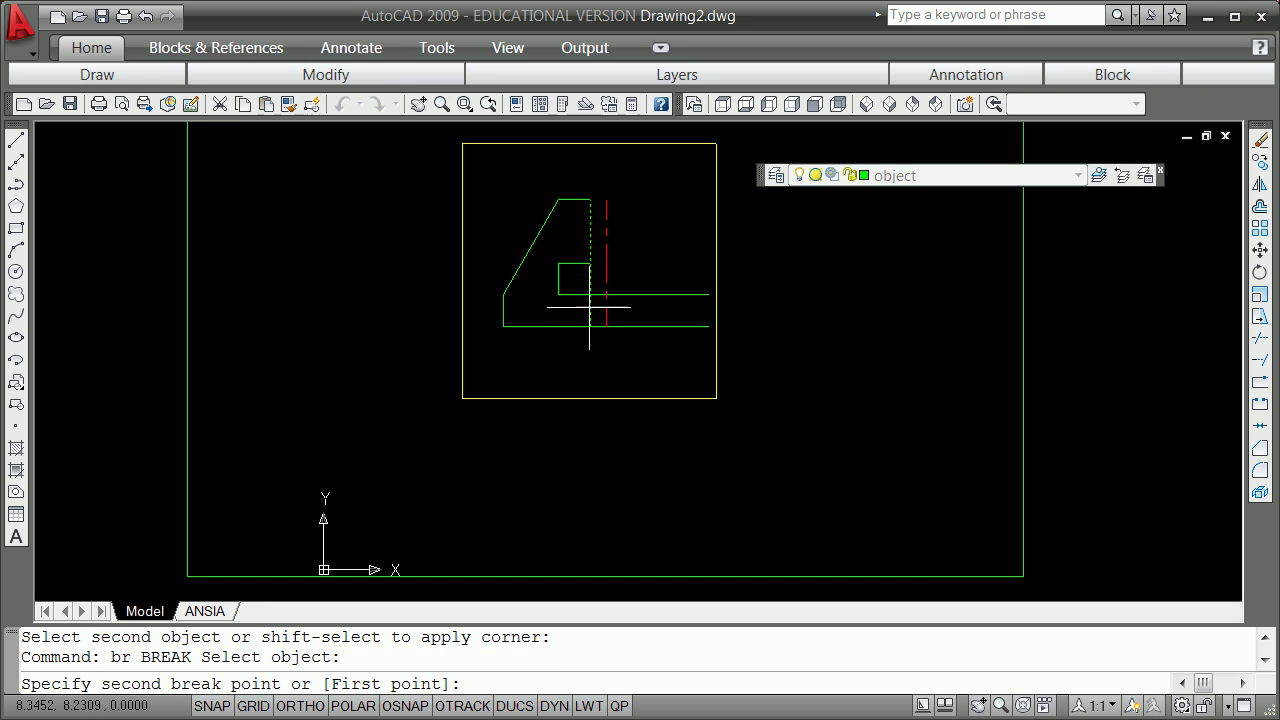
pyautogui.click(584, 247)
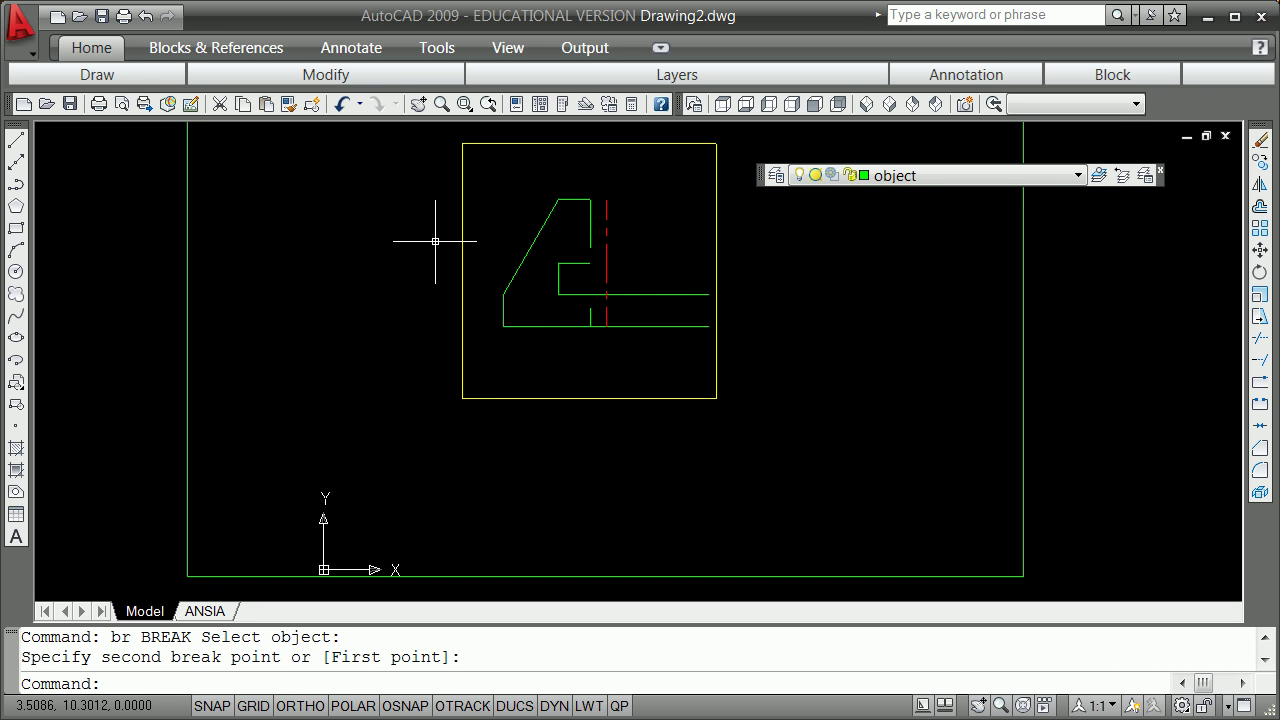
# Step: Fillet the notch's short top line with the upper piece of the broken vertical line at radius 0
pyautogui.write('f')
pyautogui.press('Return')
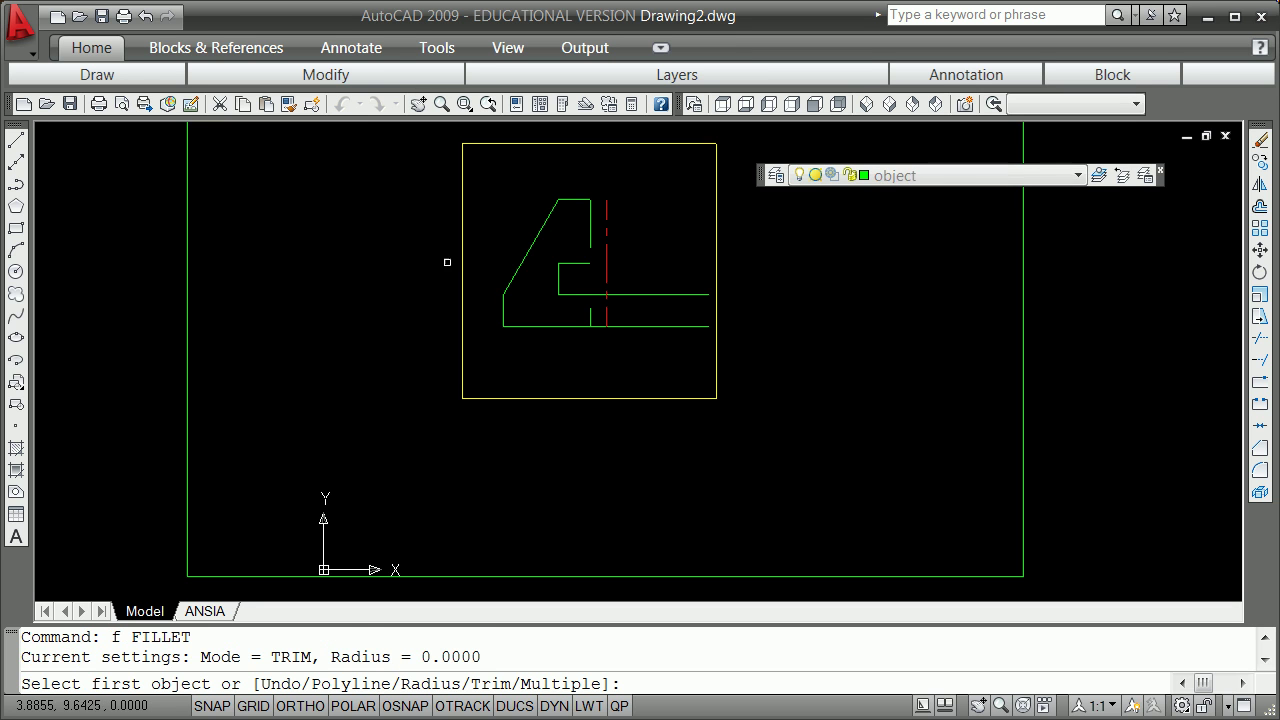
pyautogui.click(573, 263)
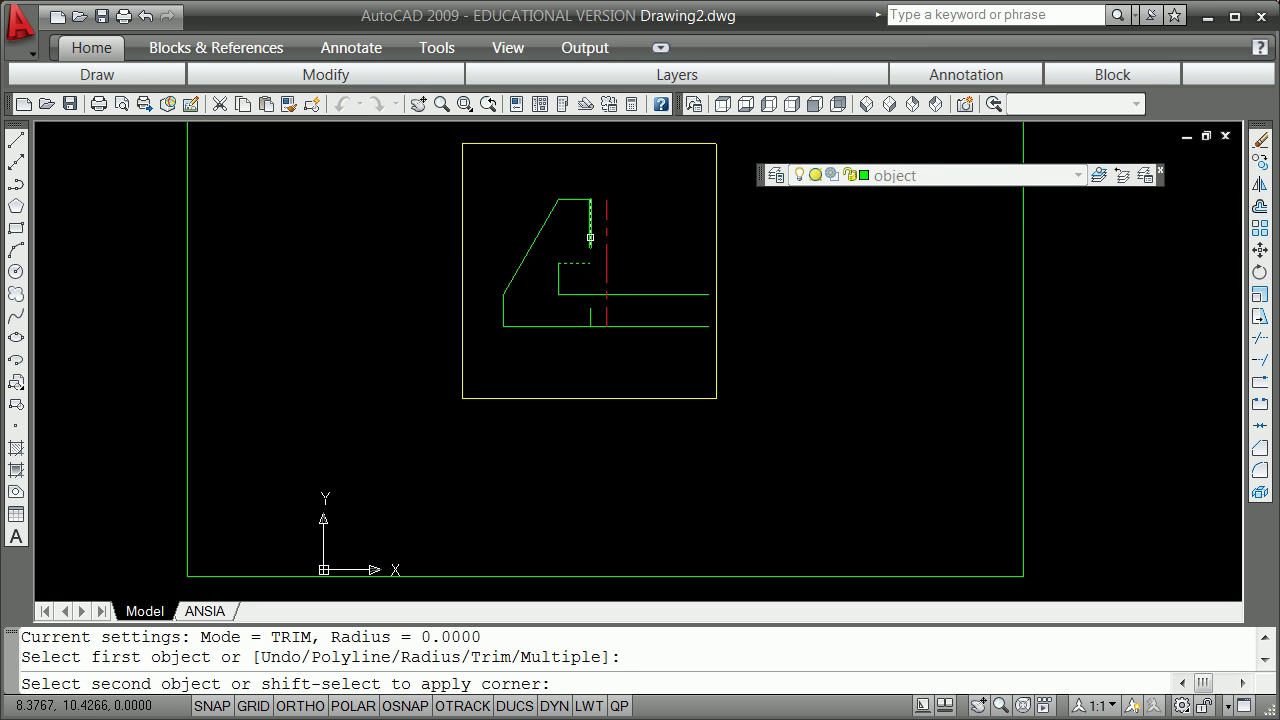
pyautogui.click(590, 238)
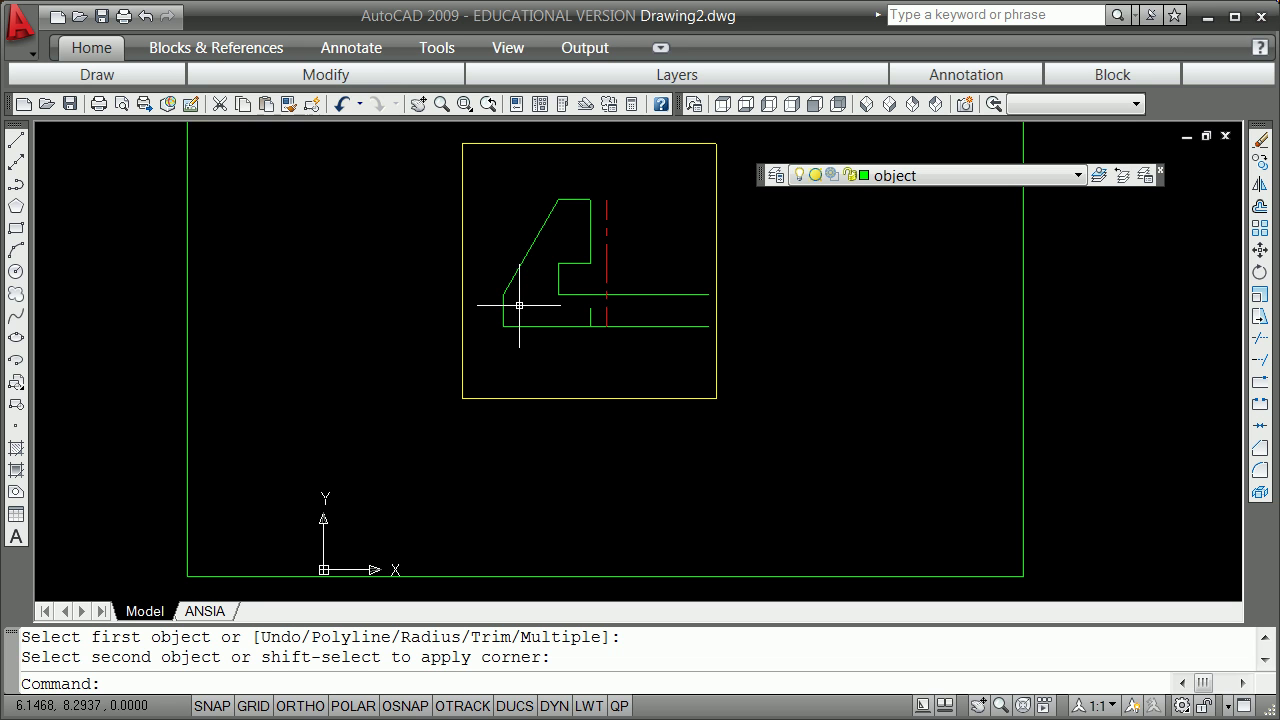
# Step: Fillet both long horizontal lines with the lower part of the centerline at radius 0, keeping their portions left of it
pyautogui.press('Return')
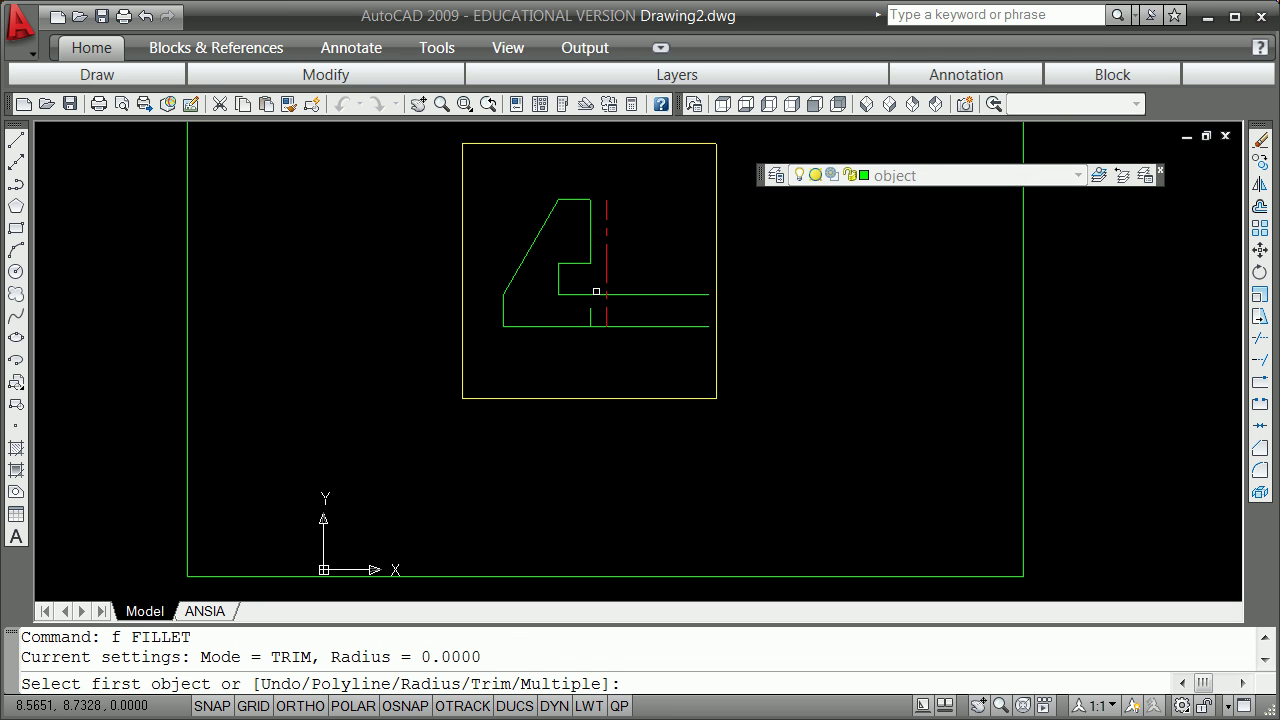
pyautogui.click(594, 294)
pyautogui.click(606, 312)
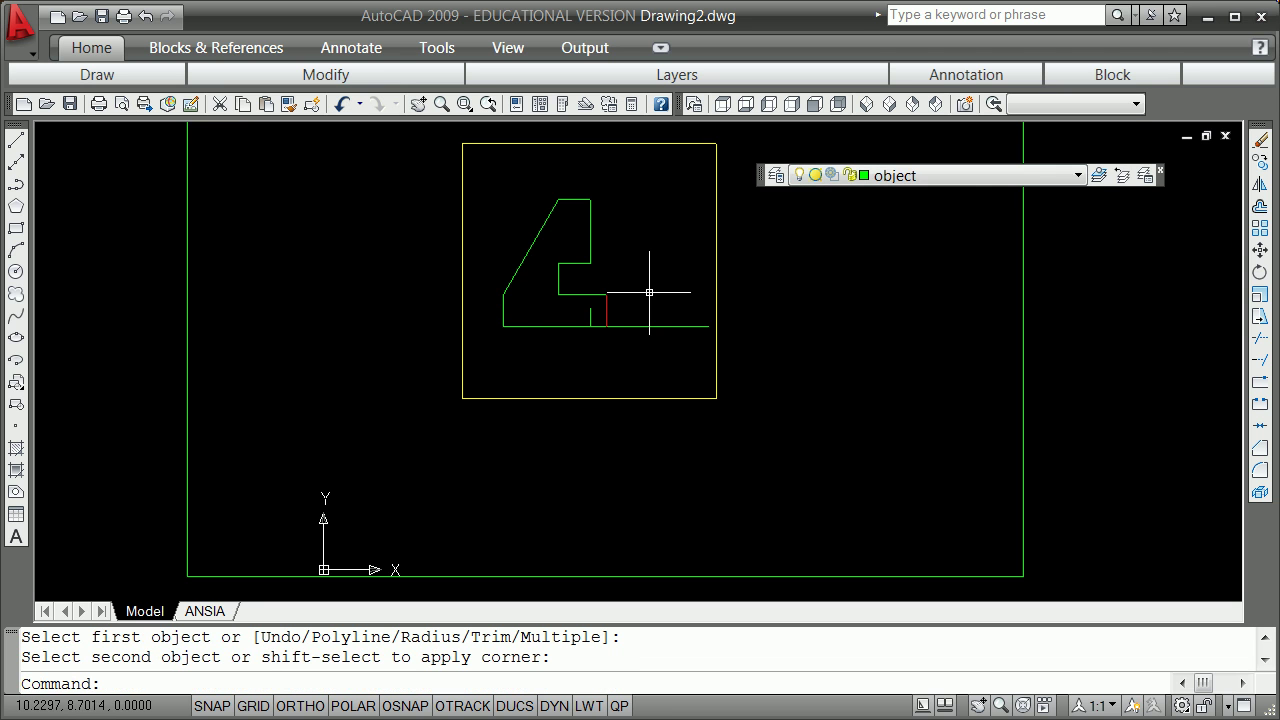
pyautogui.press('Return')
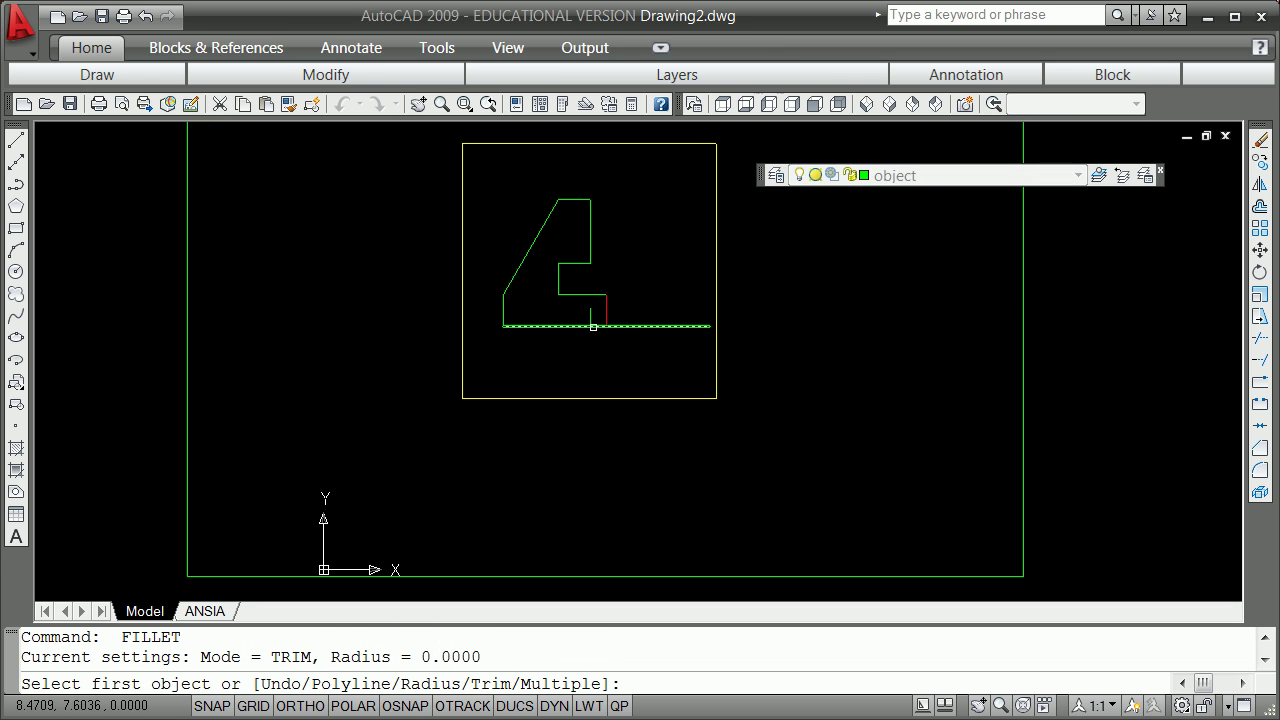
pyautogui.click(594, 326)
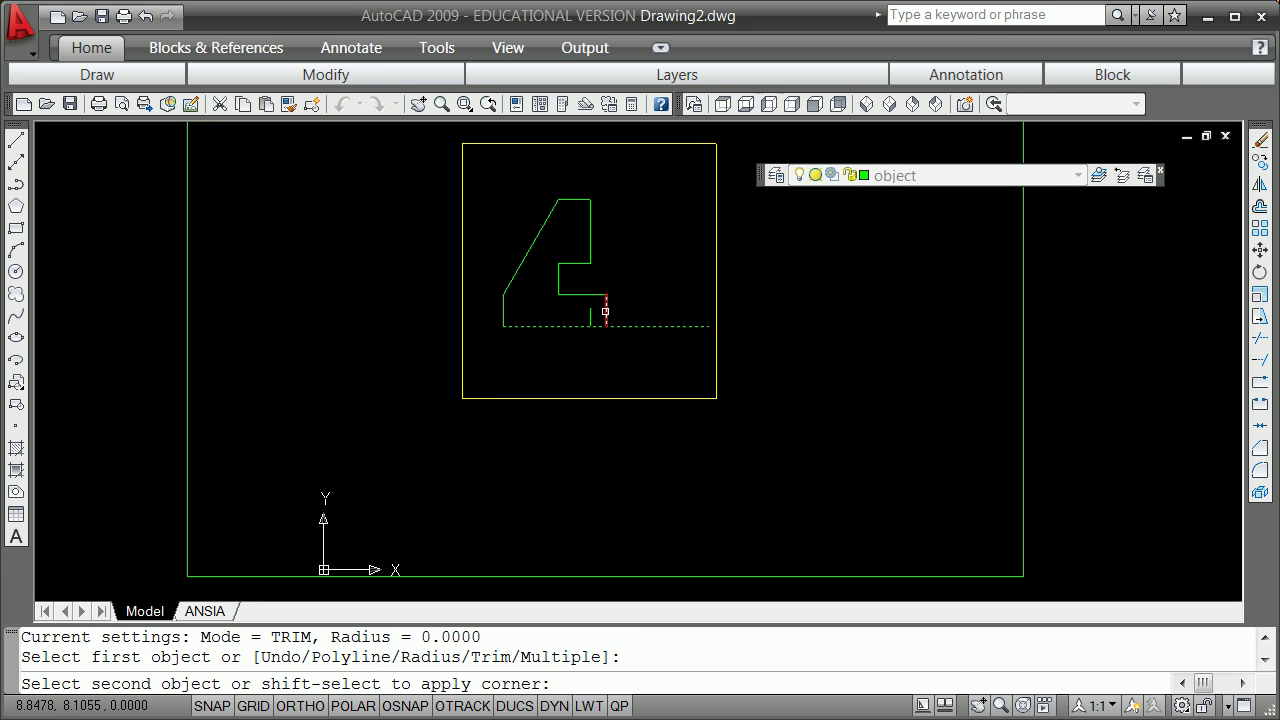
pyautogui.click(606, 312)
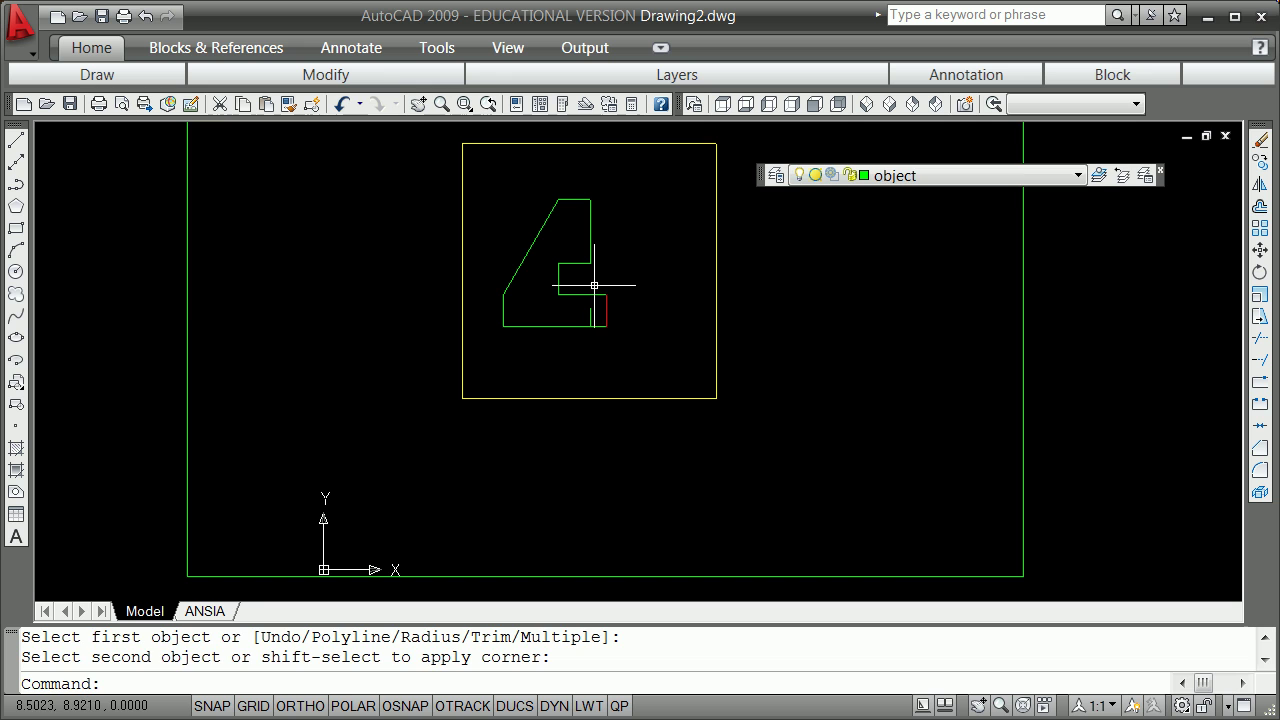
# Step: Erase the leftover short vertical piece just left of the centerline
pyautogui.write('e')
pyautogui.press('Return')
pyautogui.click(592, 310)
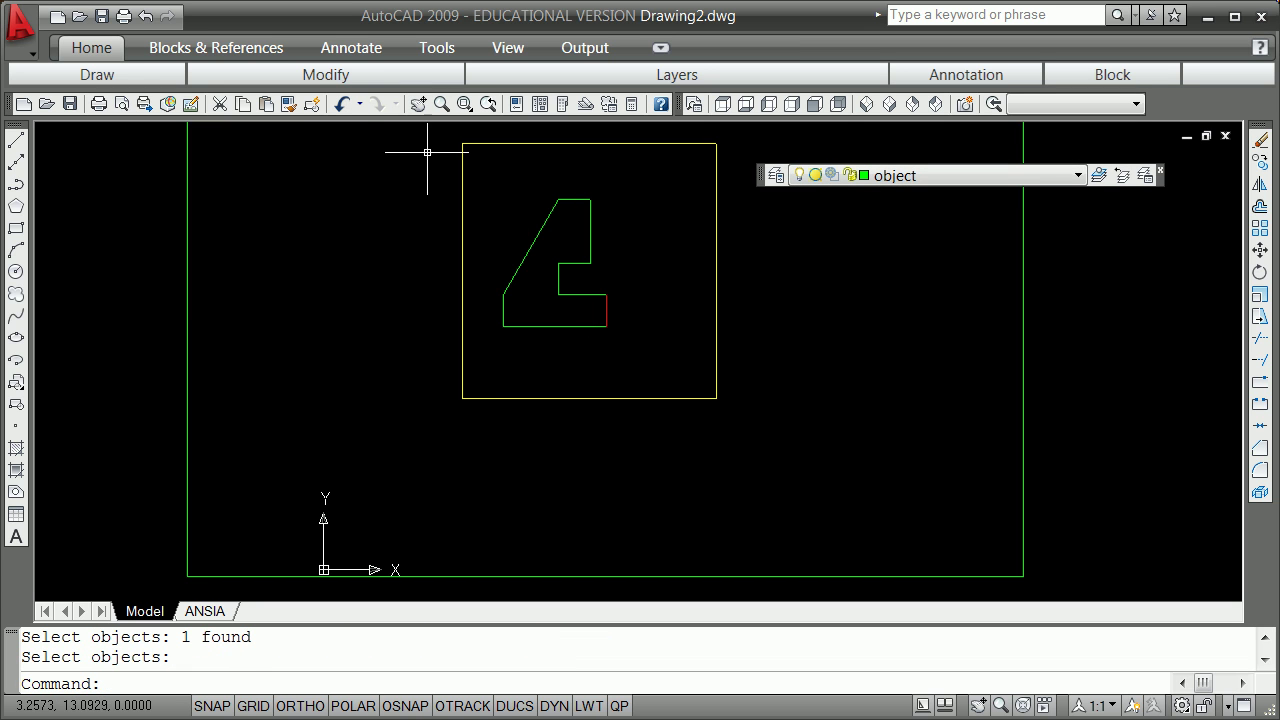
# Step: Match the properties of the green horizontal line above the base onto the shortened red centerline
pyautogui.click(288, 104)
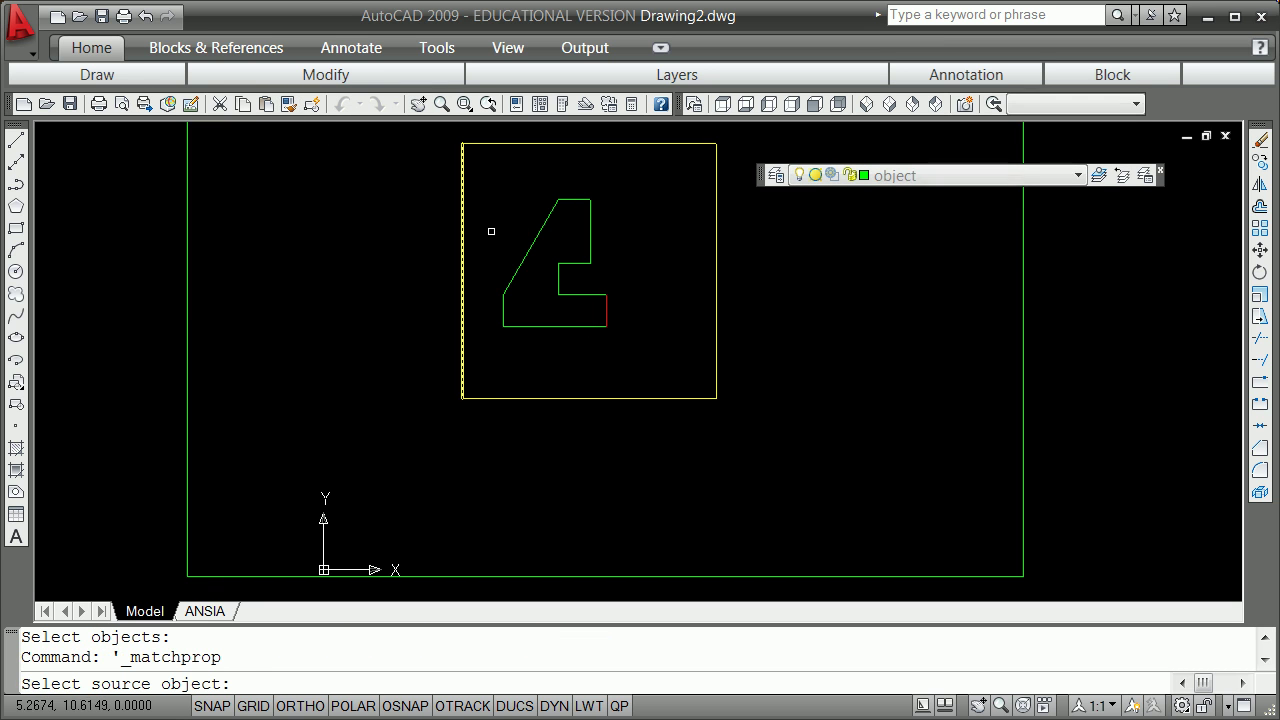
pyautogui.click(579, 293)
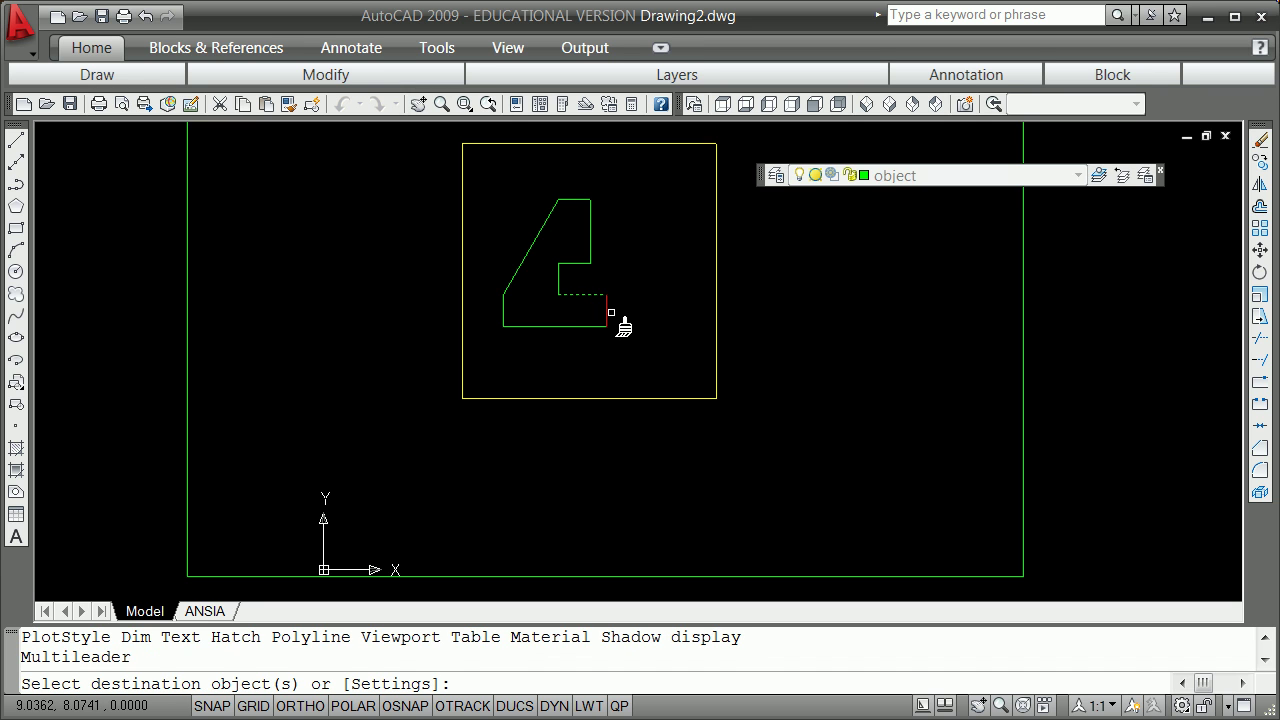
pyautogui.click(606, 312)
pyautogui.press('Return')
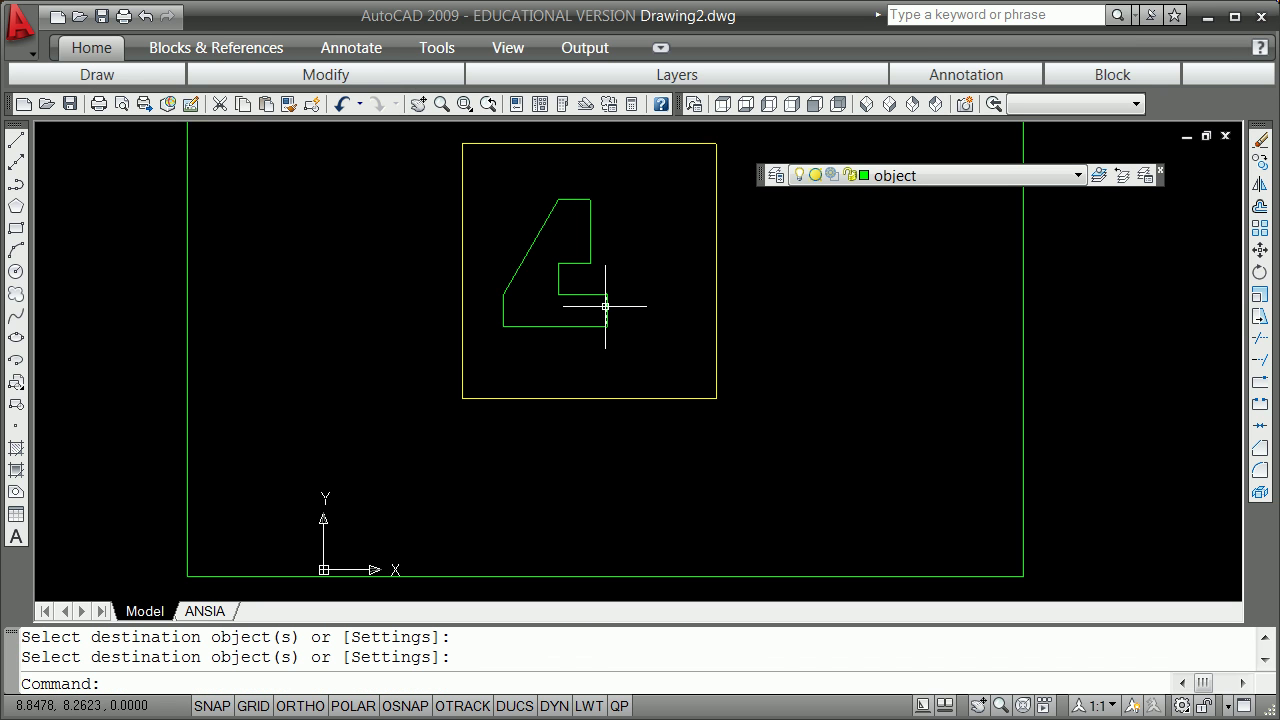
# Step: Put the short vertical line at the profile's right end back on the centerline layer and deselect it
pyautogui.click(605, 306)
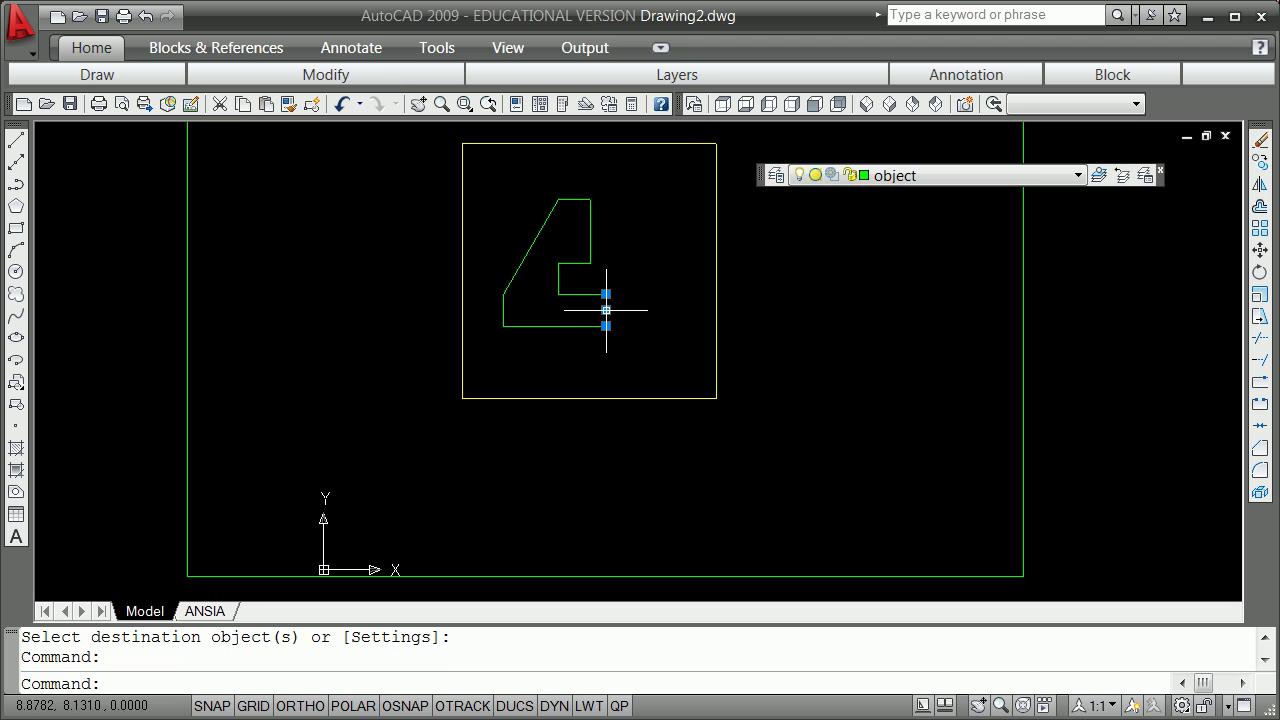
pyautogui.click(1073, 176)
pyautogui.click(938, 215)
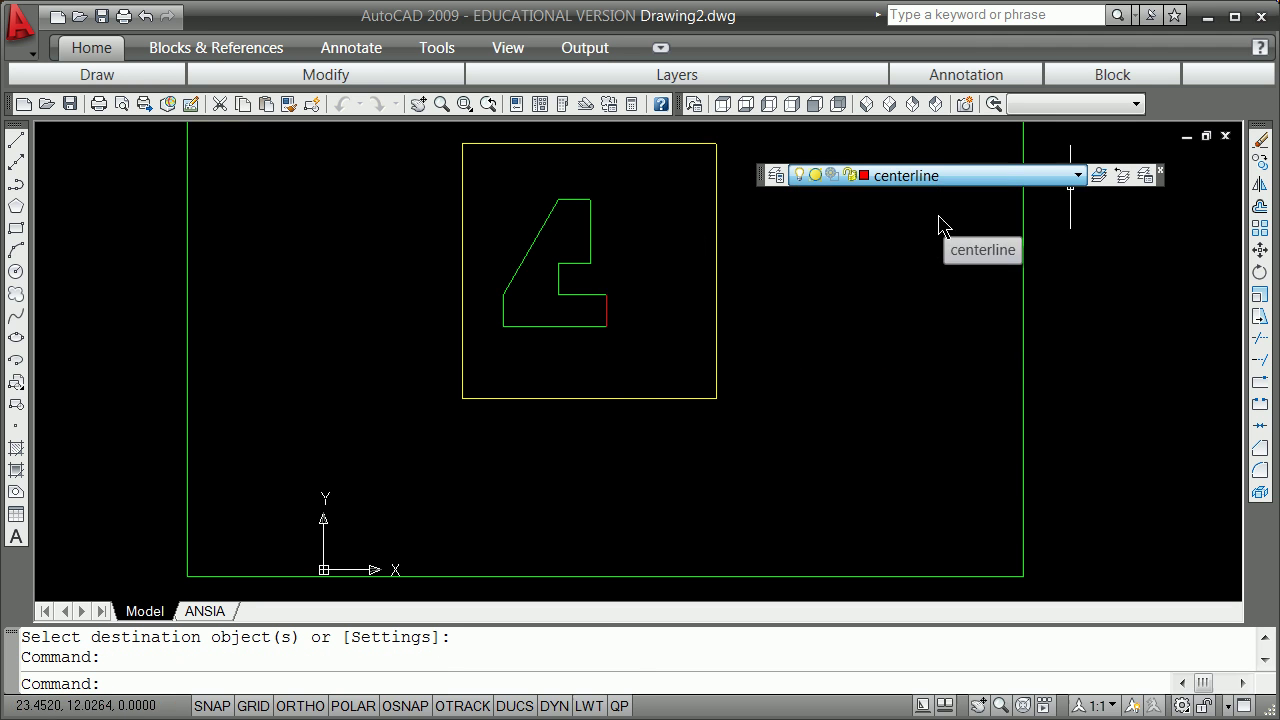
pyautogui.press('Escape')
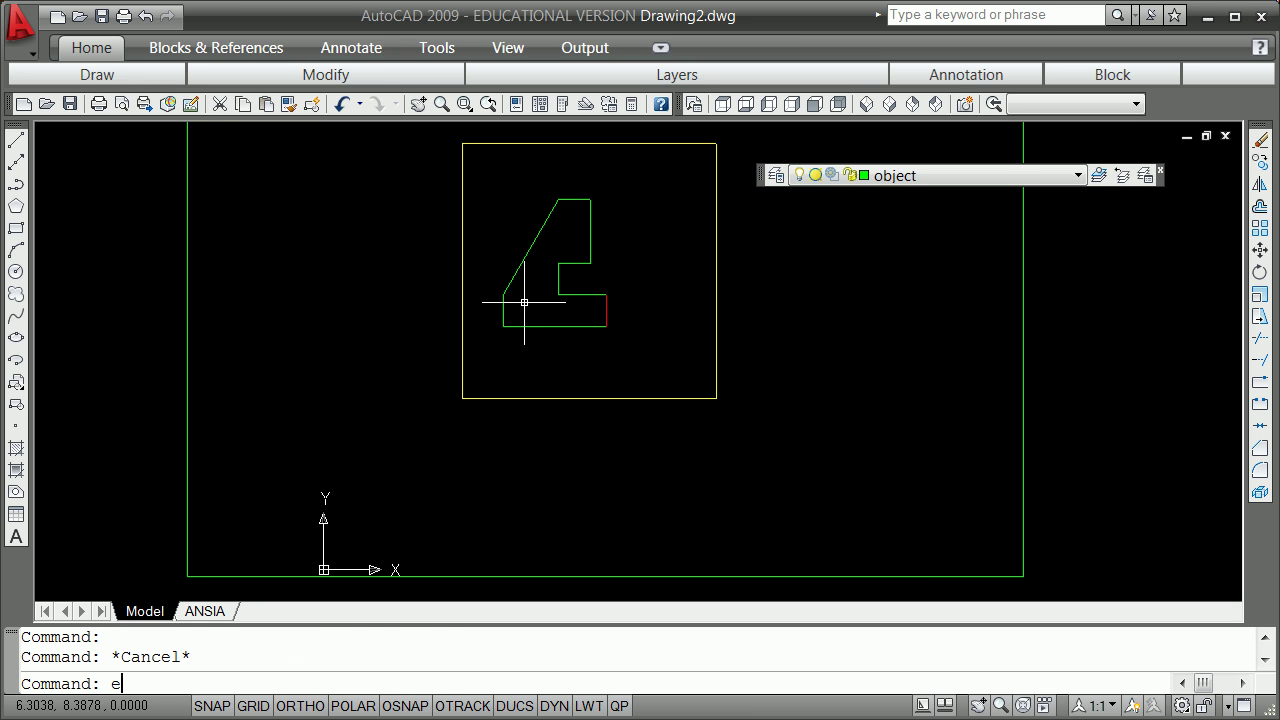
# Step: Extend the shortened centerline up to the top edge of the yellow square, using all objects as boundaries
pyautogui.press('Return')
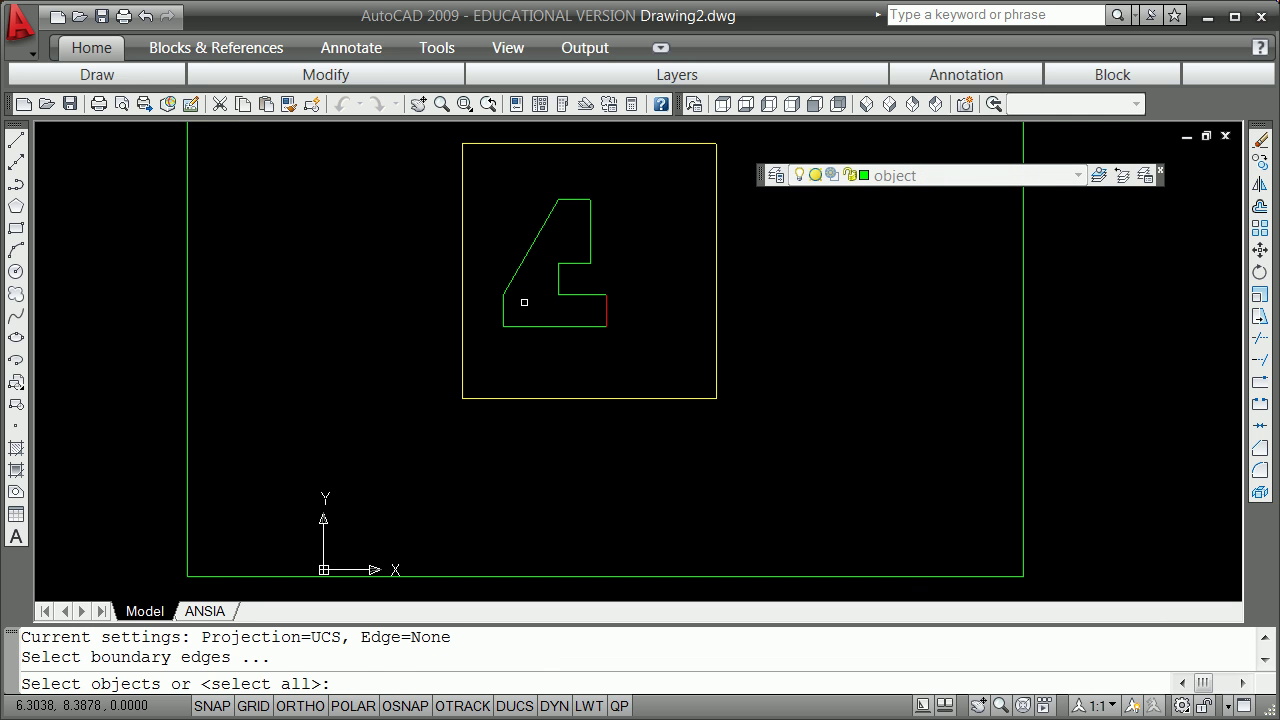
pyautogui.press('Return')
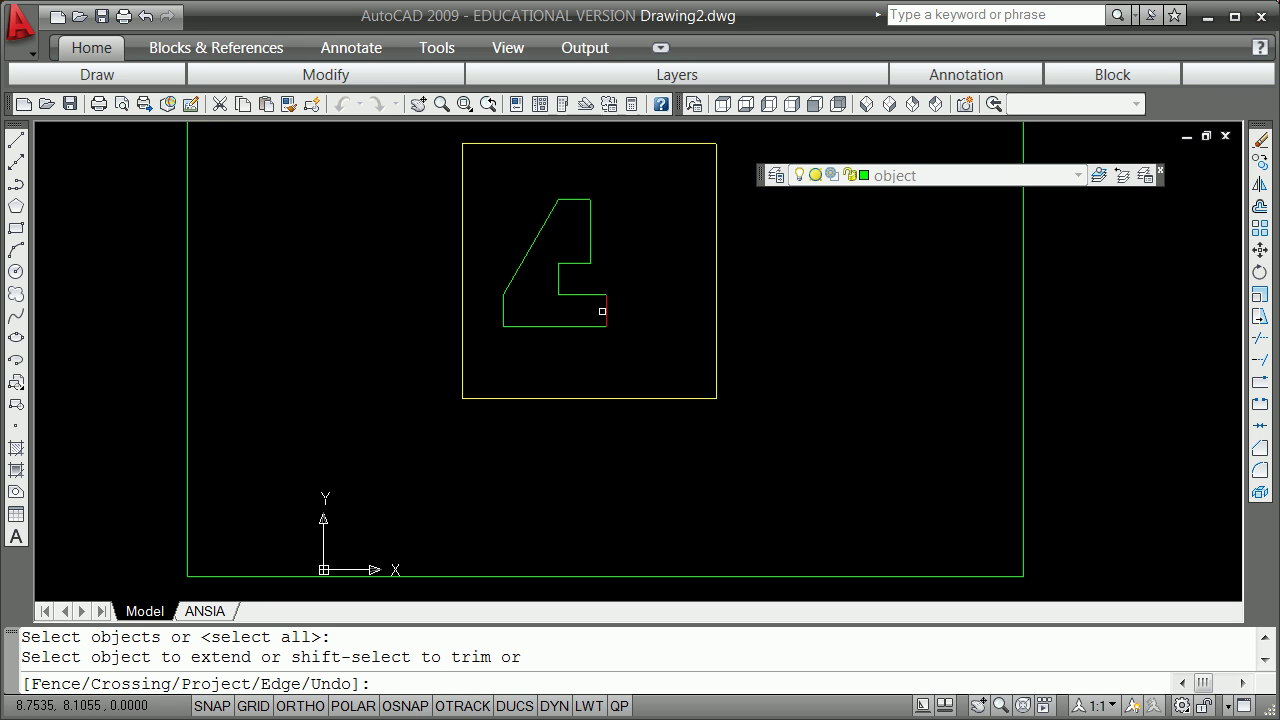
pyautogui.click(605, 307)
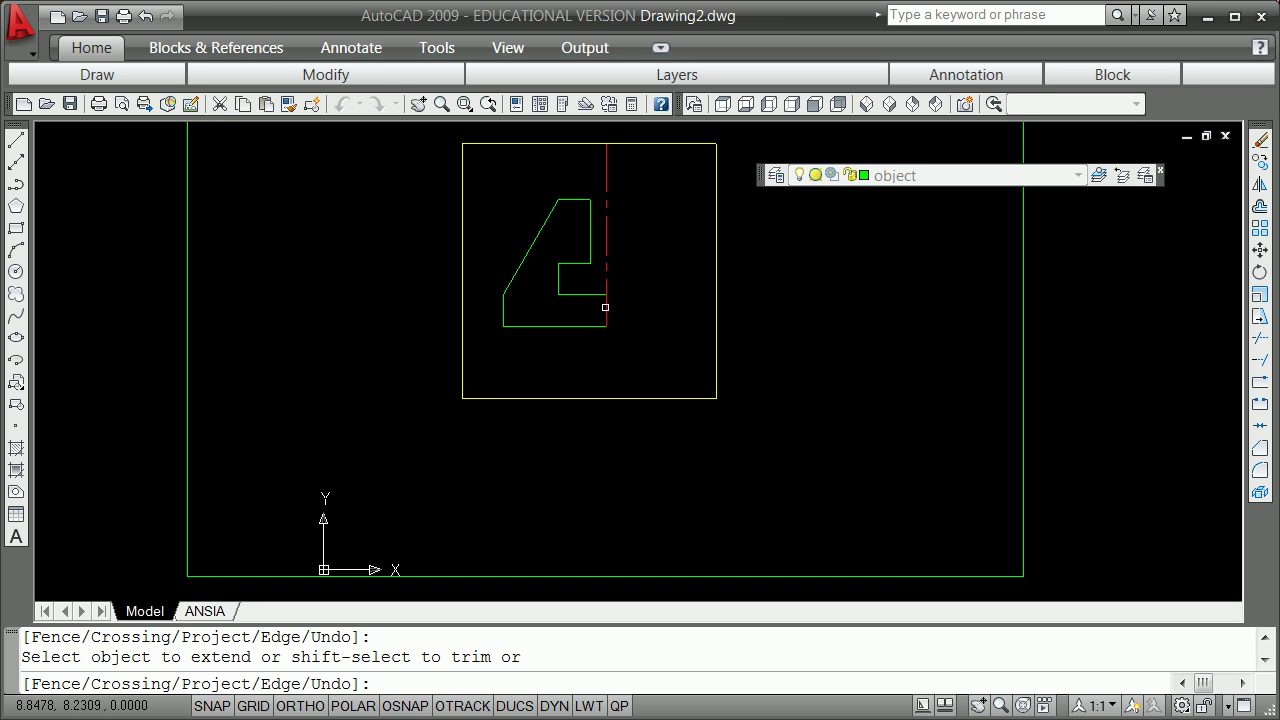
pyautogui.press('Return')
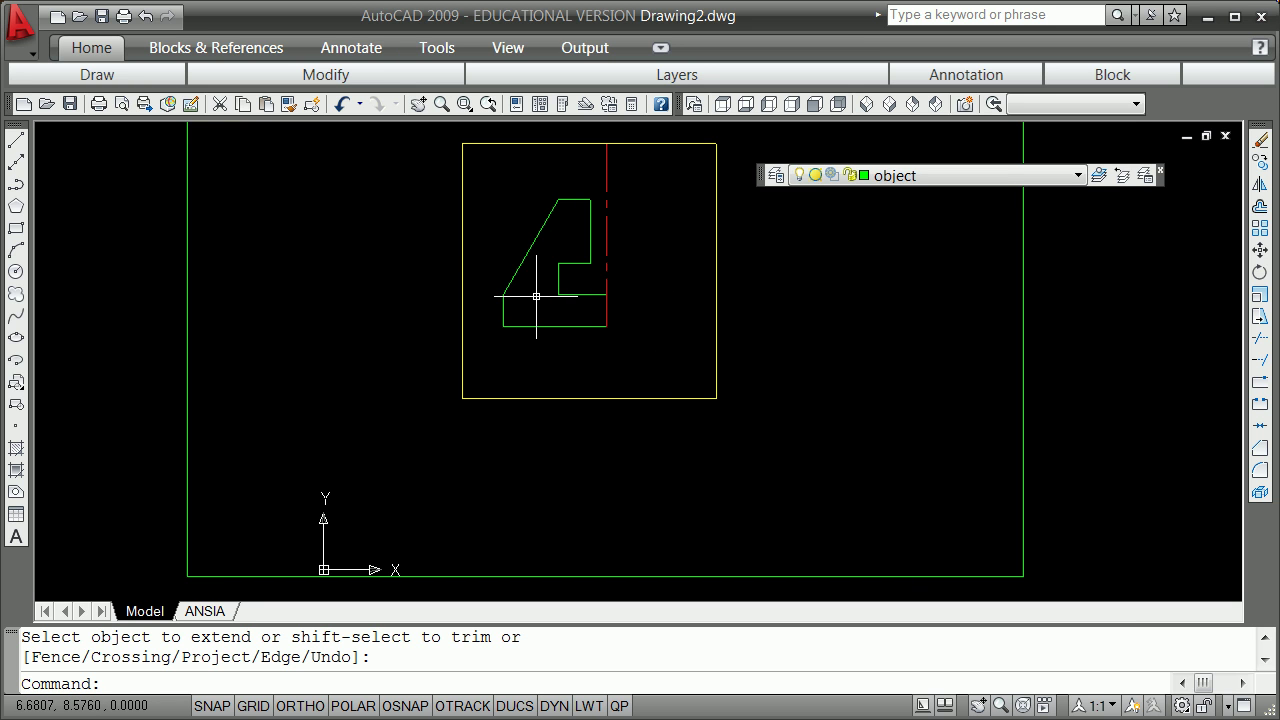
# Step: Mirror a copy of the green left-half profile about the vertical centerline, using the base line's centerline endpoint and Ortho for the mirror axis
pyautogui.click(600, 171)
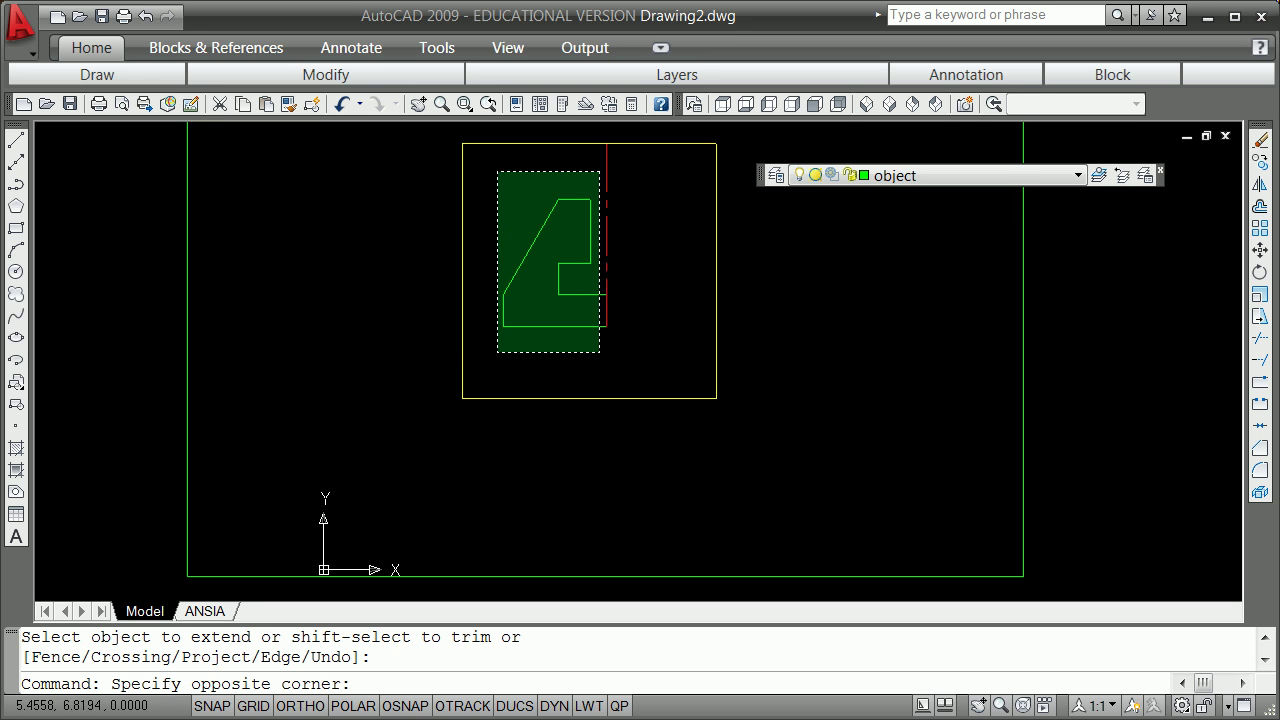
pyautogui.click(497, 355)
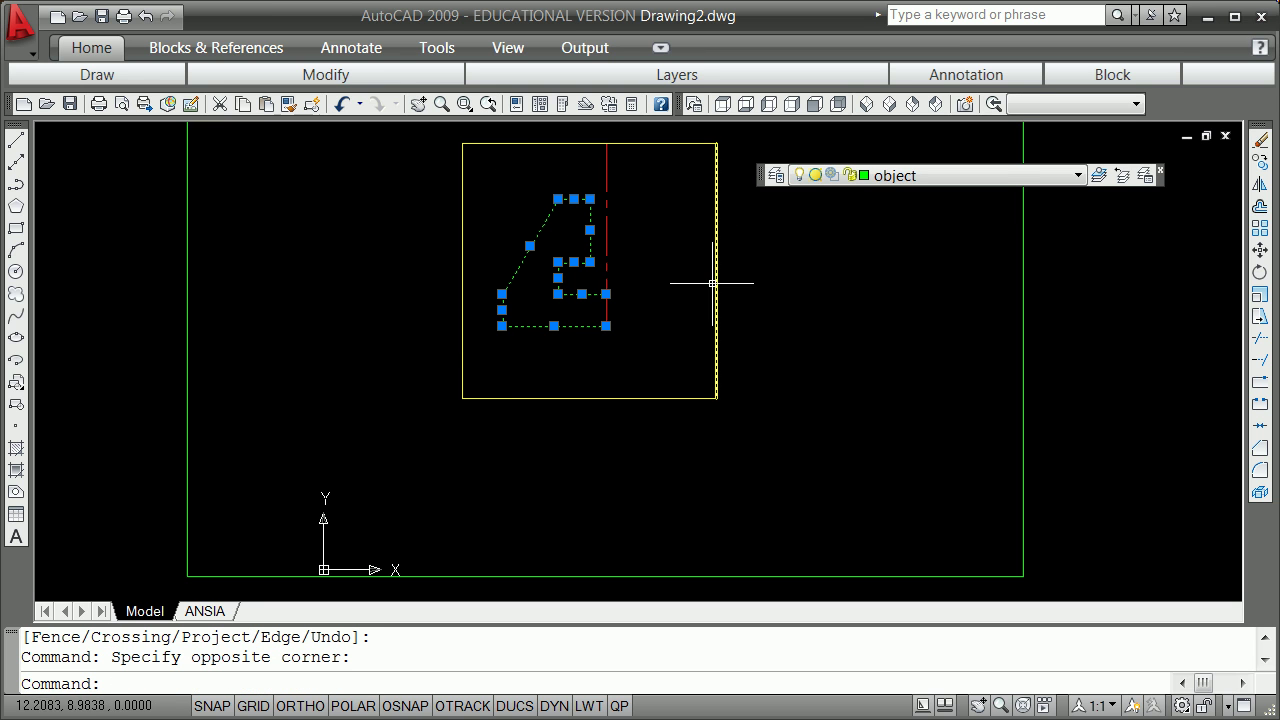
pyautogui.click(606, 326)
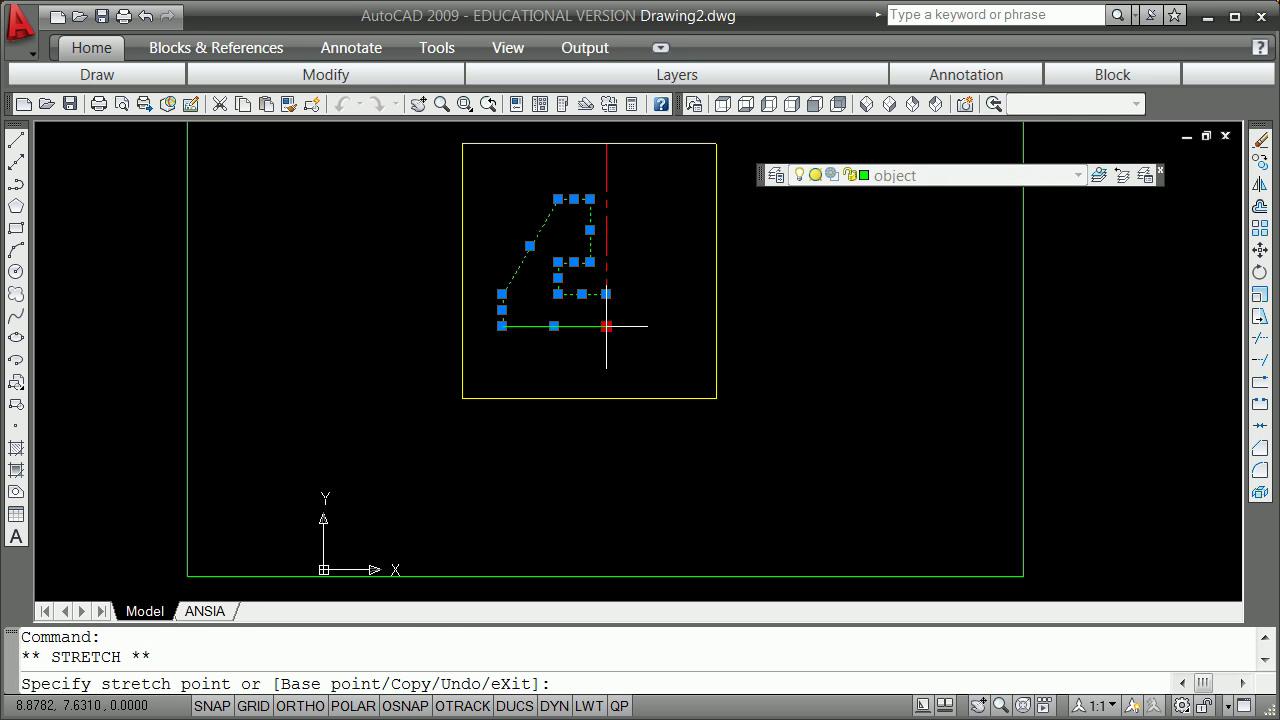
pyautogui.press('space')
pyautogui.press('space')
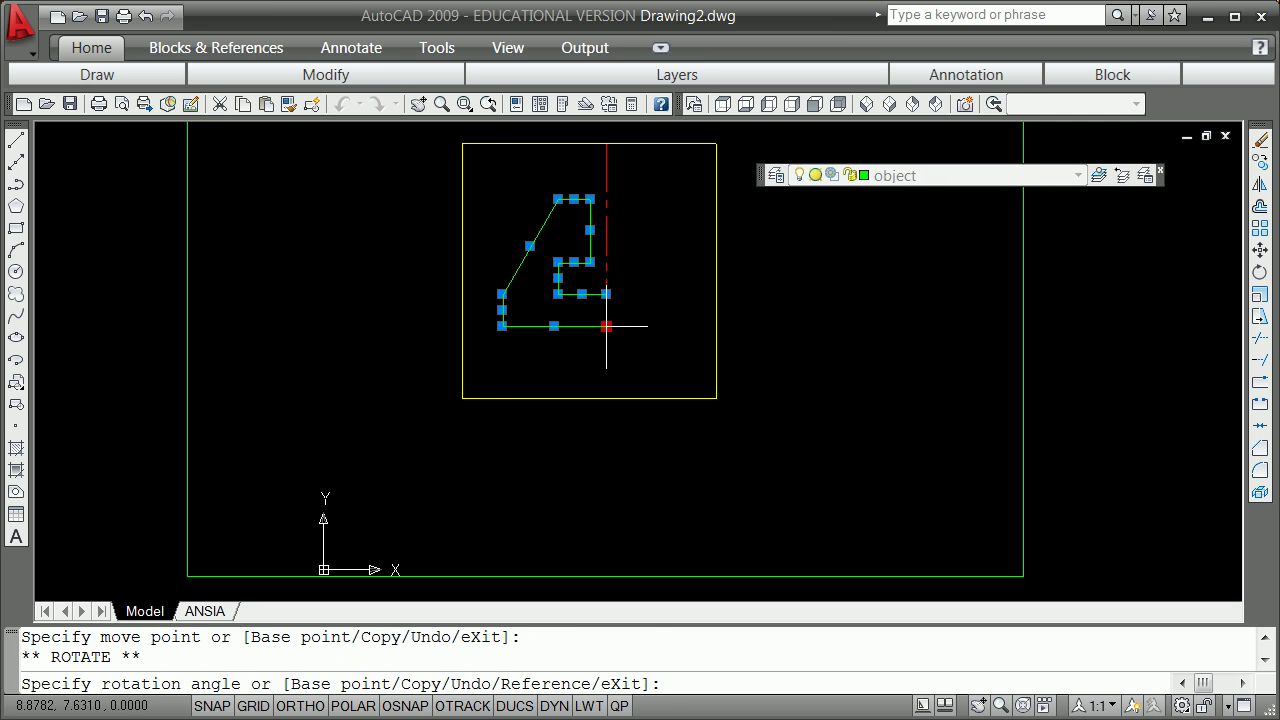
pyautogui.press('space')
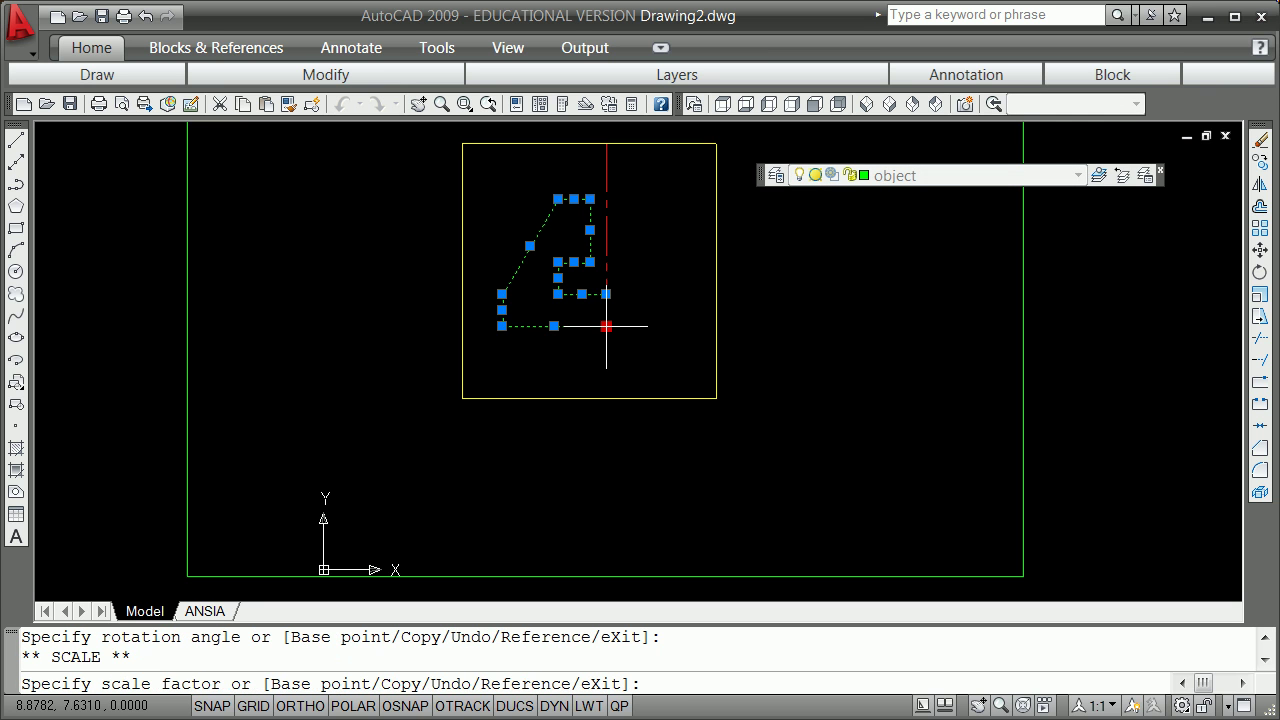
pyautogui.press('space')
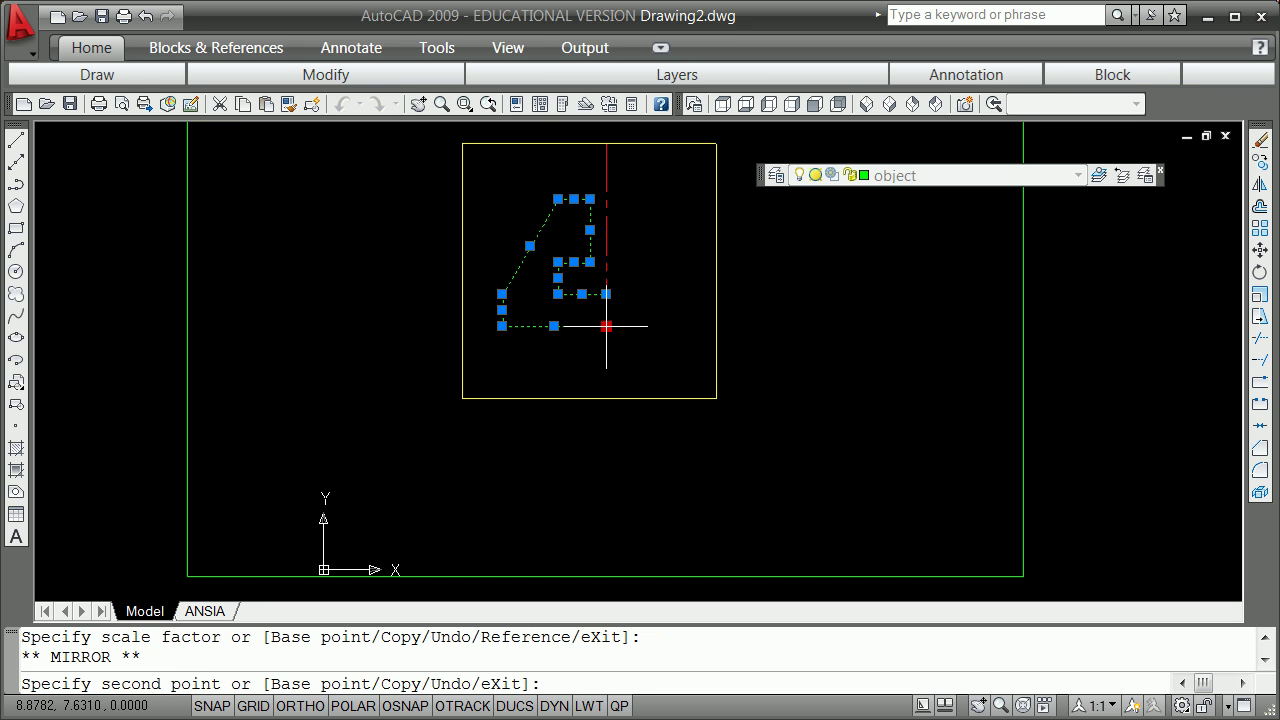
pyautogui.write('c')
pyautogui.press('Return')
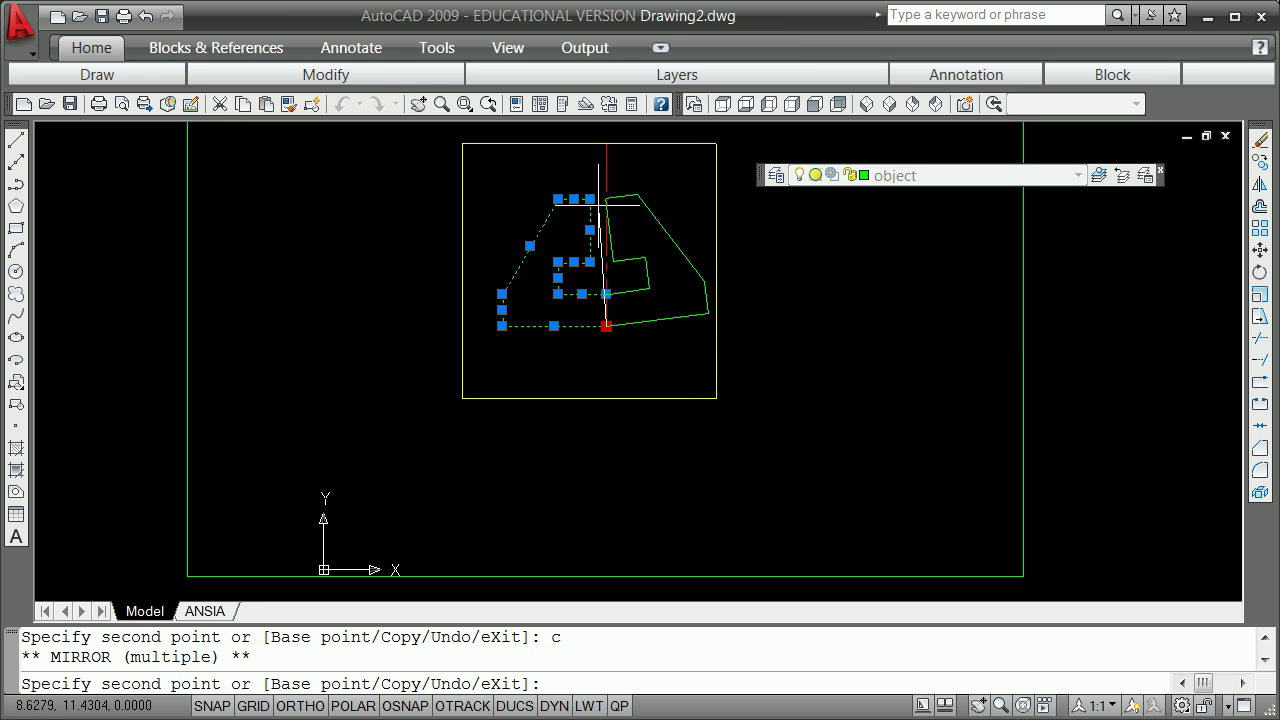
pyautogui.press('F8')
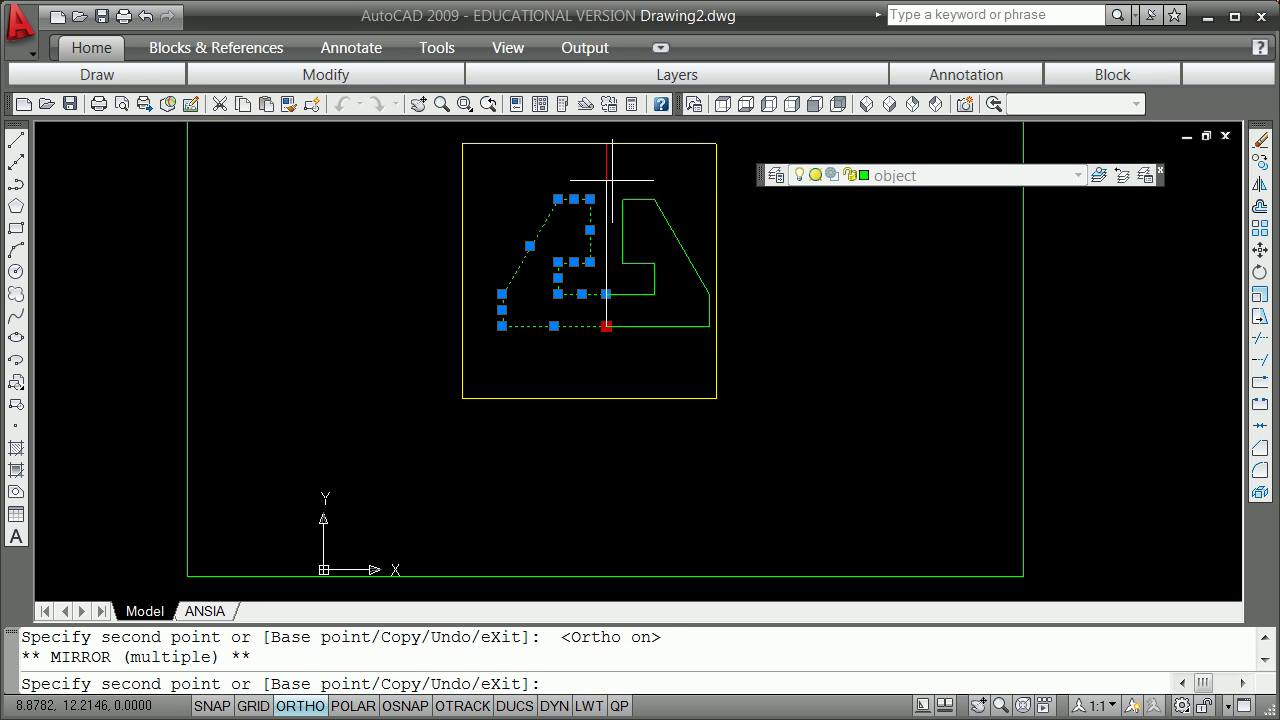
pyautogui.press('Return')
pyautogui.press('Escape')
pyautogui.press('Escape')
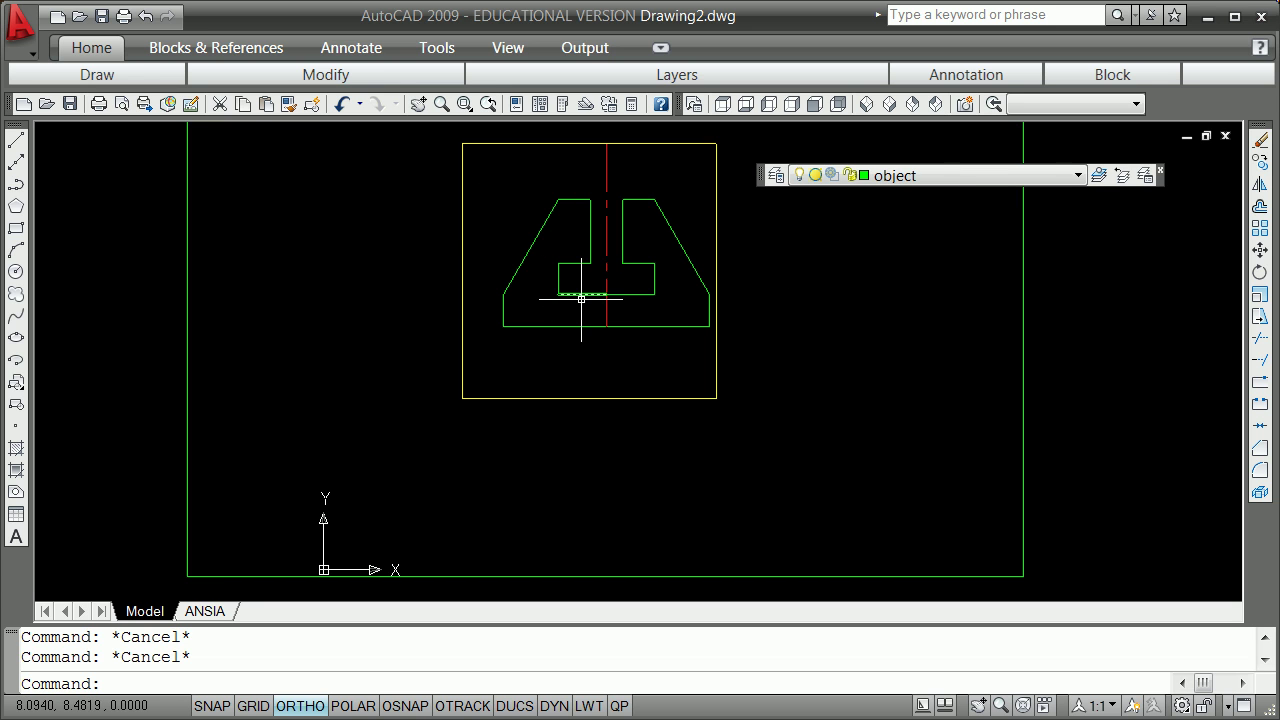
# Step: Start saving a windowed model view under the name plotview
pyautogui.scroll(-4, 605, 265)
pyautogui.scroll(7, 609, 229)
pyautogui.scroll(-4, 612, 220)
pyautogui.scroll(1, 612, 220)
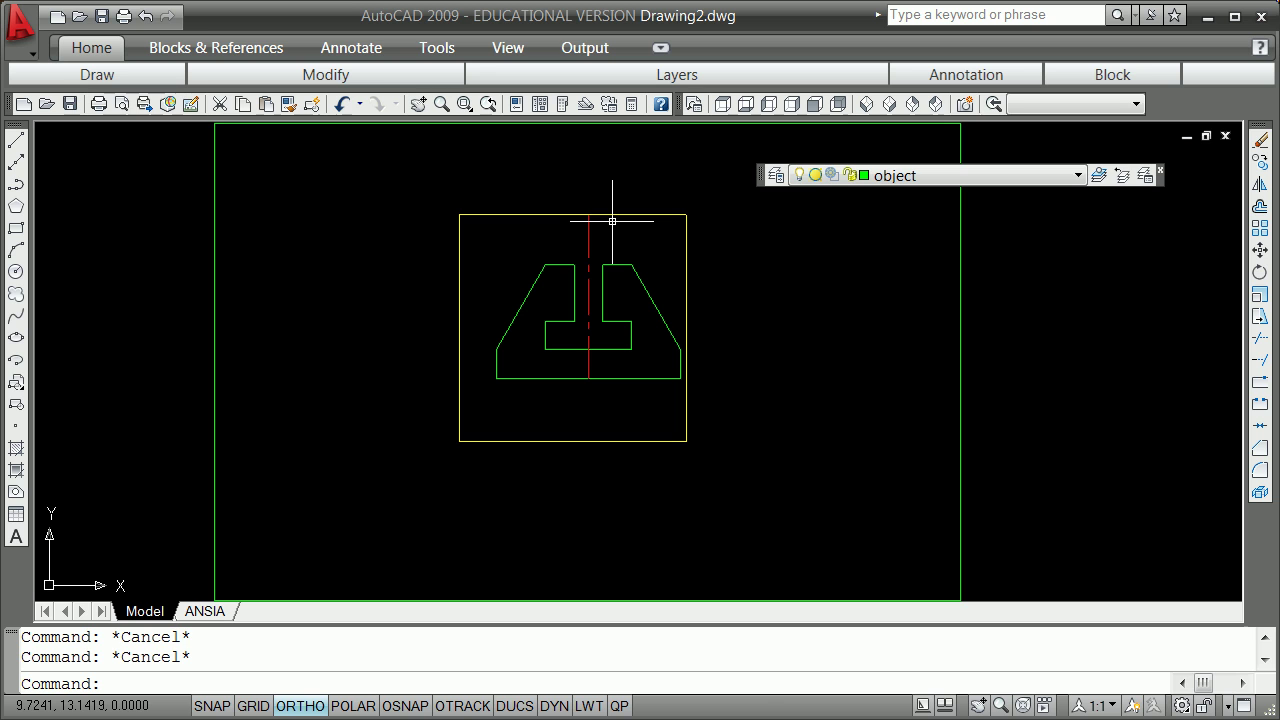
pyautogui.write('-v')
pyautogui.press('Return')
pyautogui.write('w')
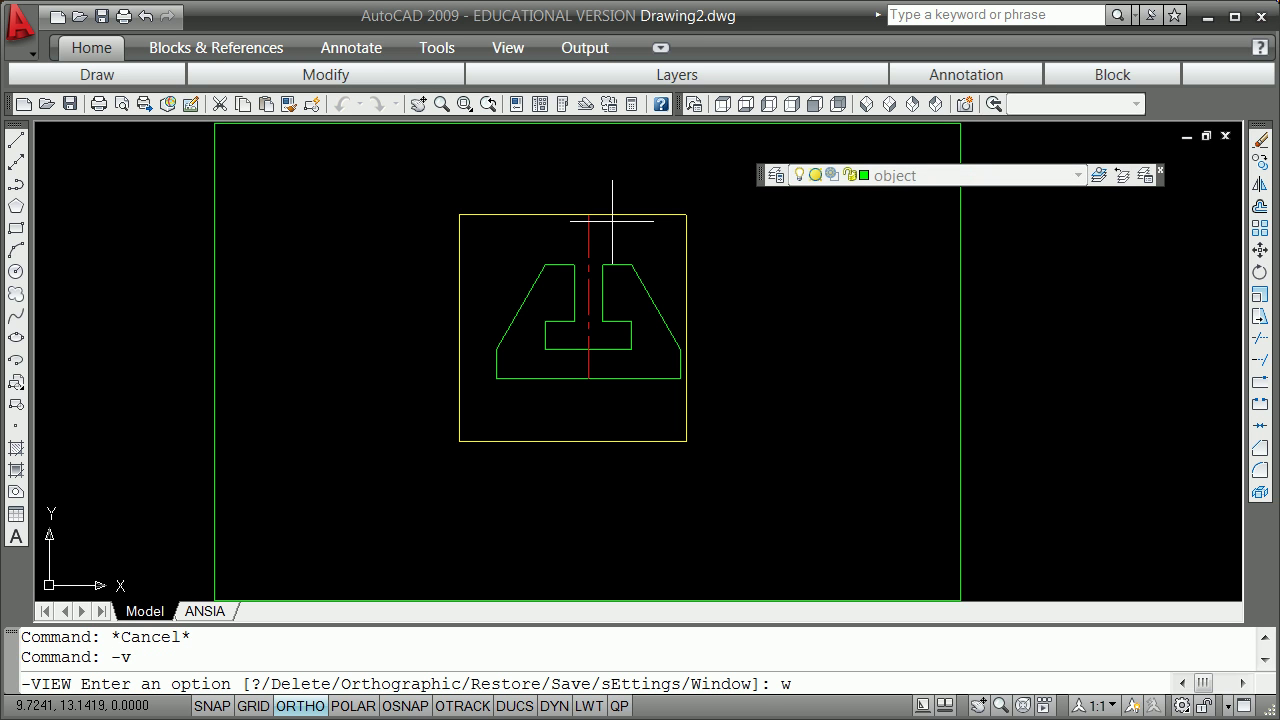
pyautogui.press('Return')
pyautogui.write('plotview')
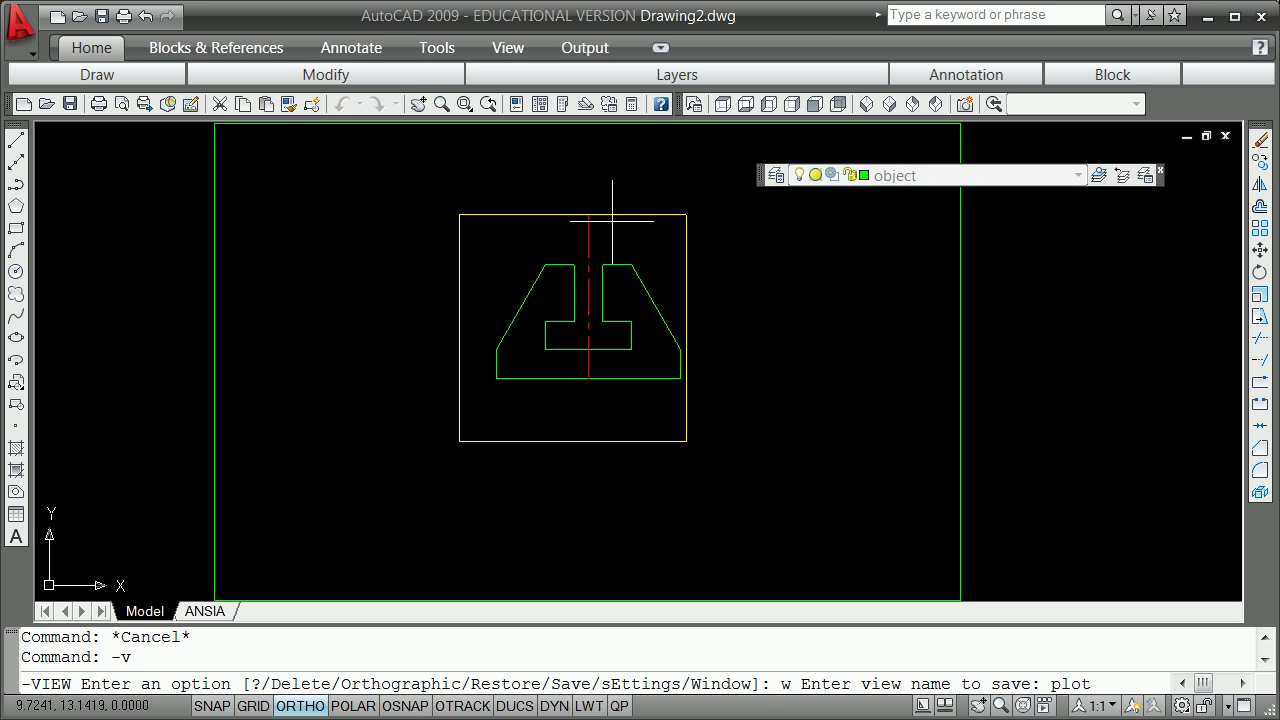
pyautogui.press('Return')
# Step: Define the plotview window from the yellow square's lower-left endpoint to its upper-right endpoint
pyautogui.write('wn')
pyautogui.press('BackSpace')
pyautogui.press('BackSpace')
pyautogui.write('end')
pyautogui.press('Return')
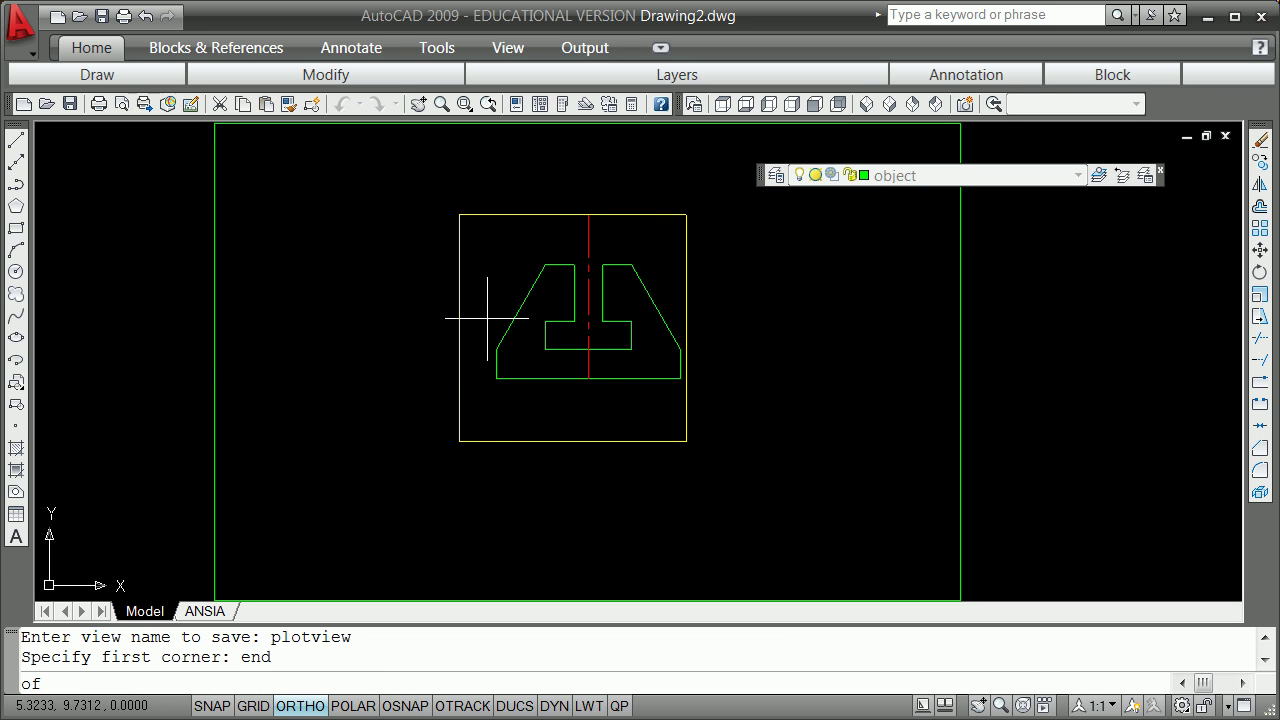
pyautogui.click(459, 442)
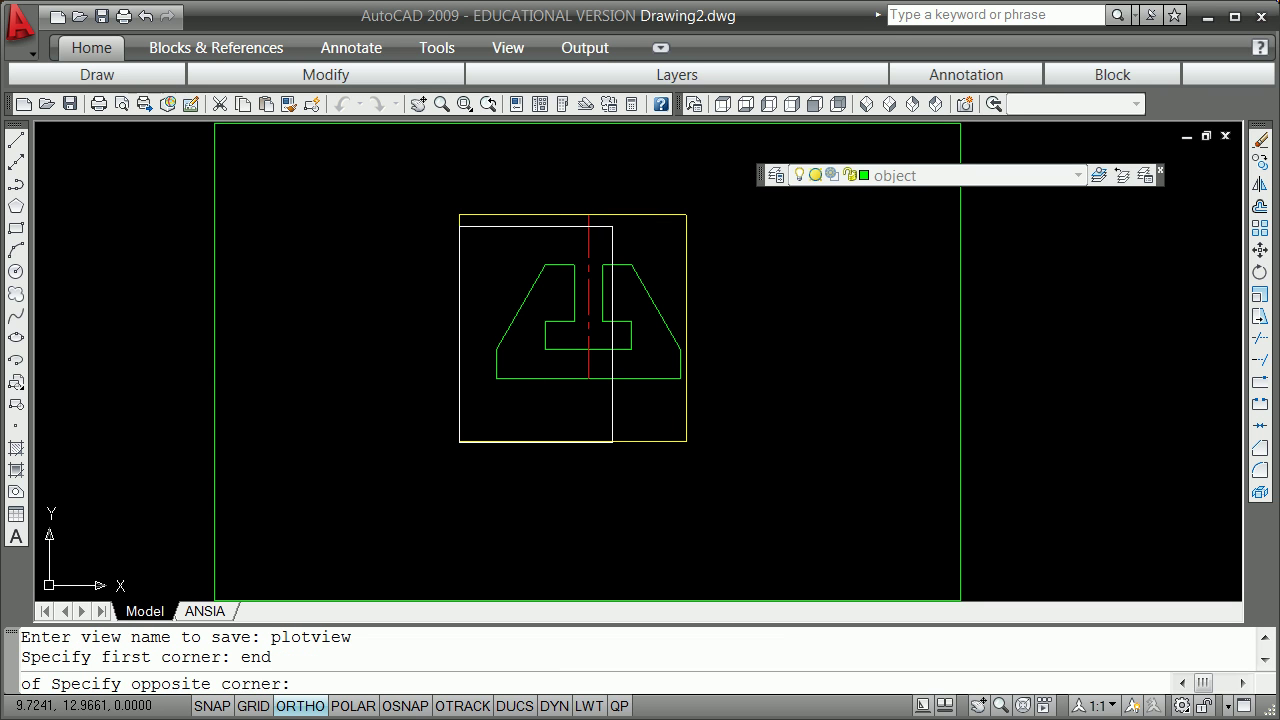
pyautogui.keyDown('shift'); pyautogui.rightClick(614, 228); pyautogui.keyUp('shift')
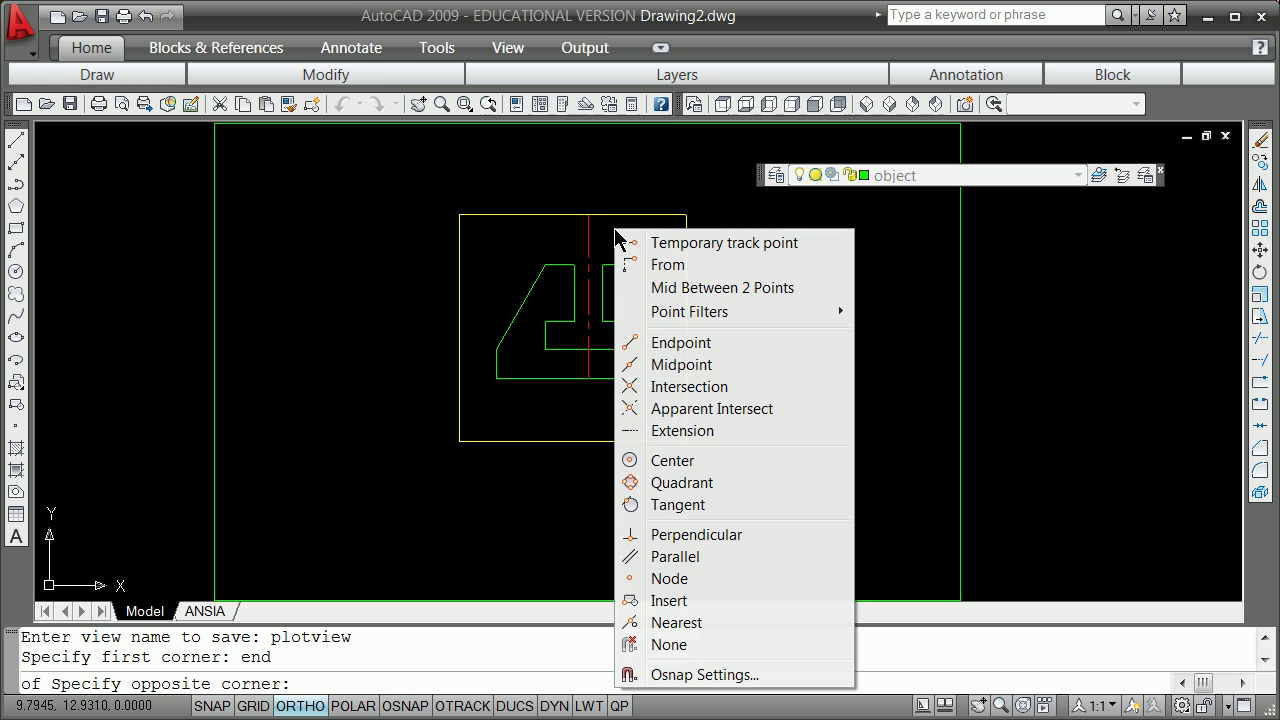
pyautogui.click(704, 343)
pyautogui.click(686, 214)
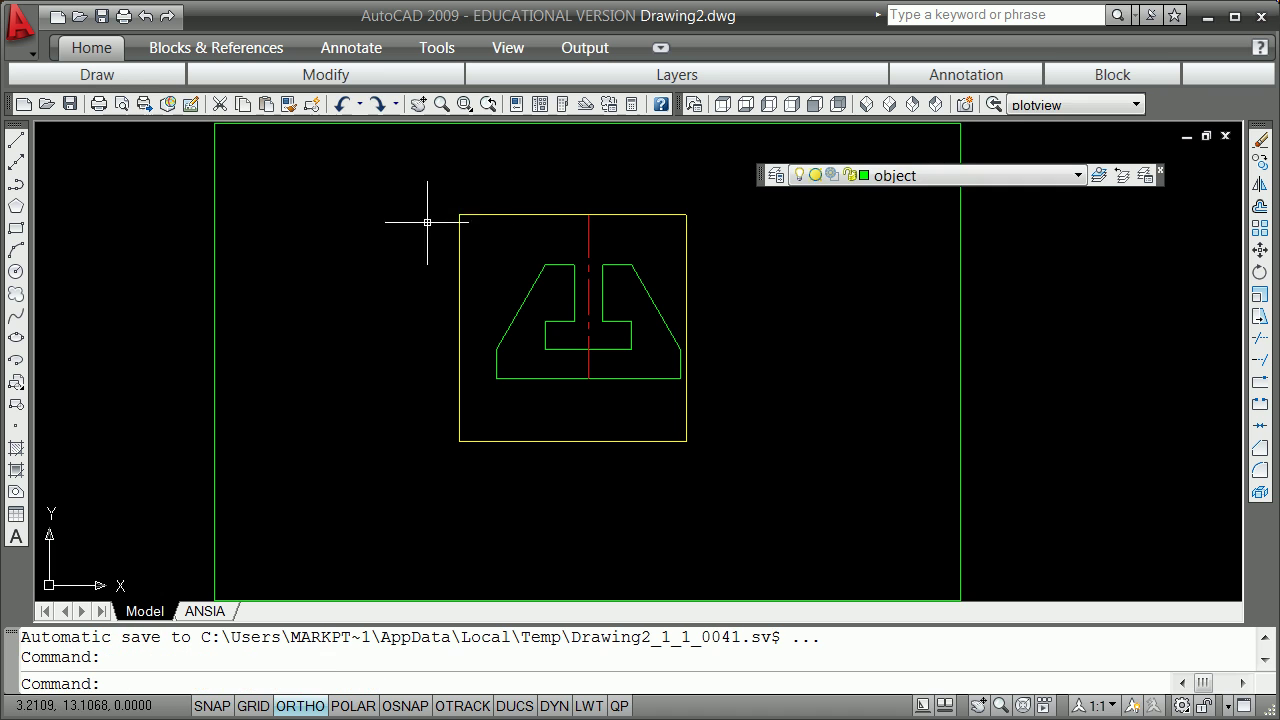
# Step: Restore the saved model view plotview as the current view through the View Manager
pyautogui.scroll(-6, 823, 371)
pyautogui.scroll(2, 274, 334)
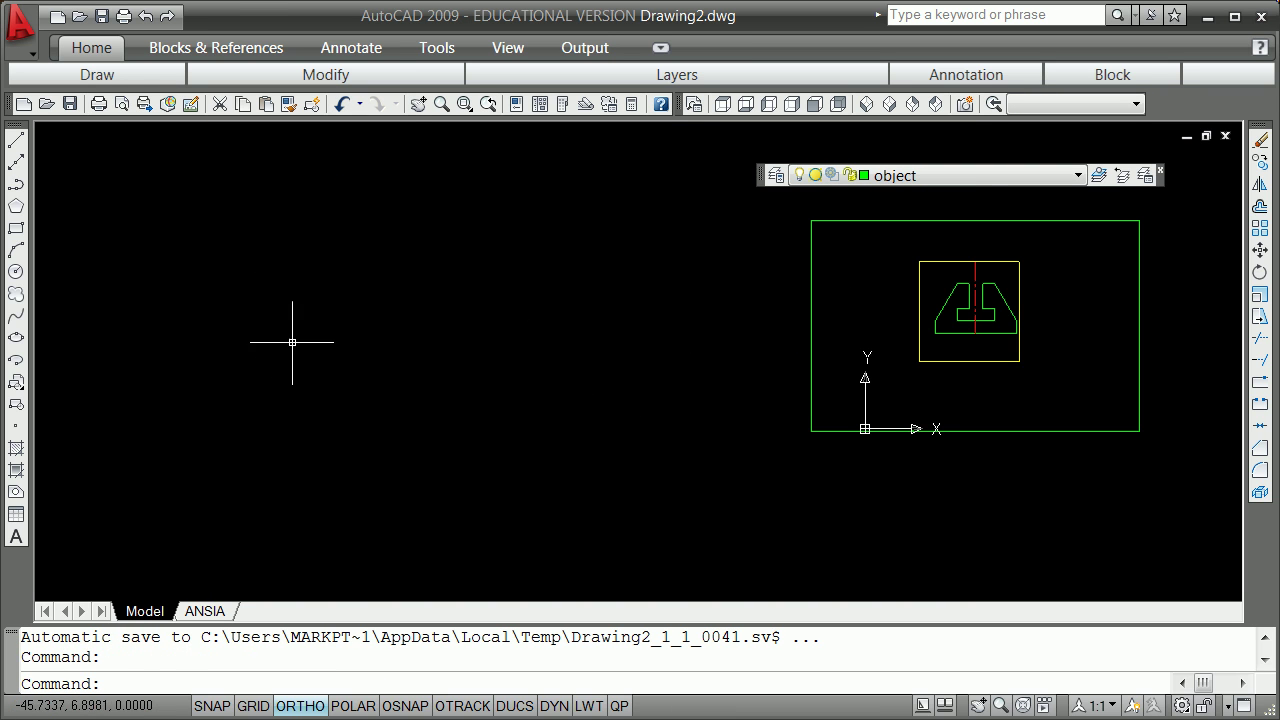
pyautogui.press('Escape')
pyautogui.write('v')
pyautogui.press('Return')
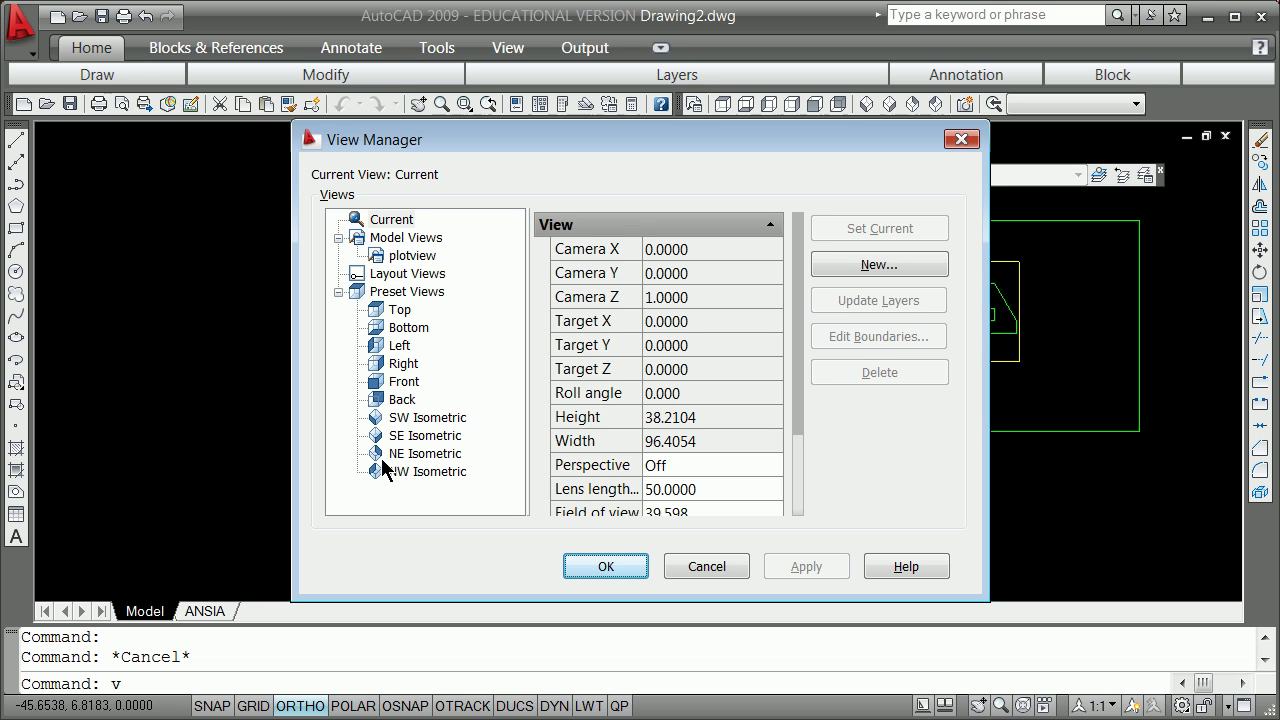
pyautogui.click(380, 274)
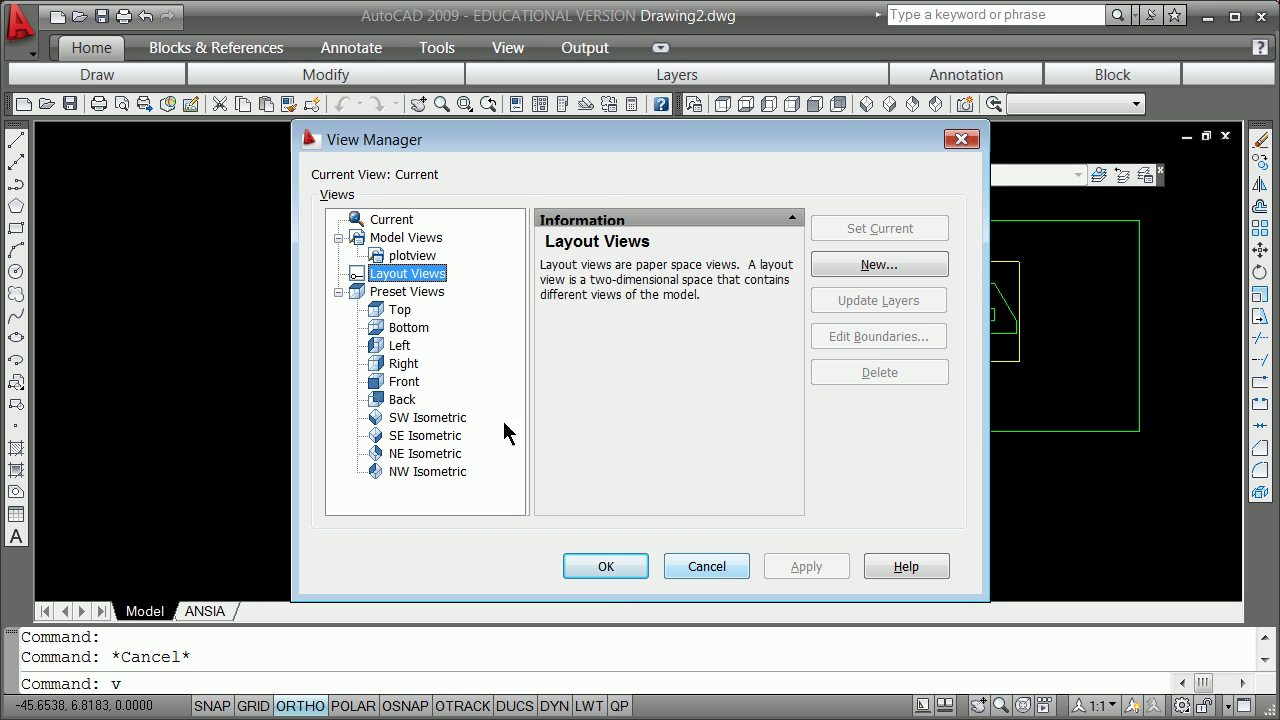
pyautogui.click(410, 256)
pyautogui.click(920, 236)
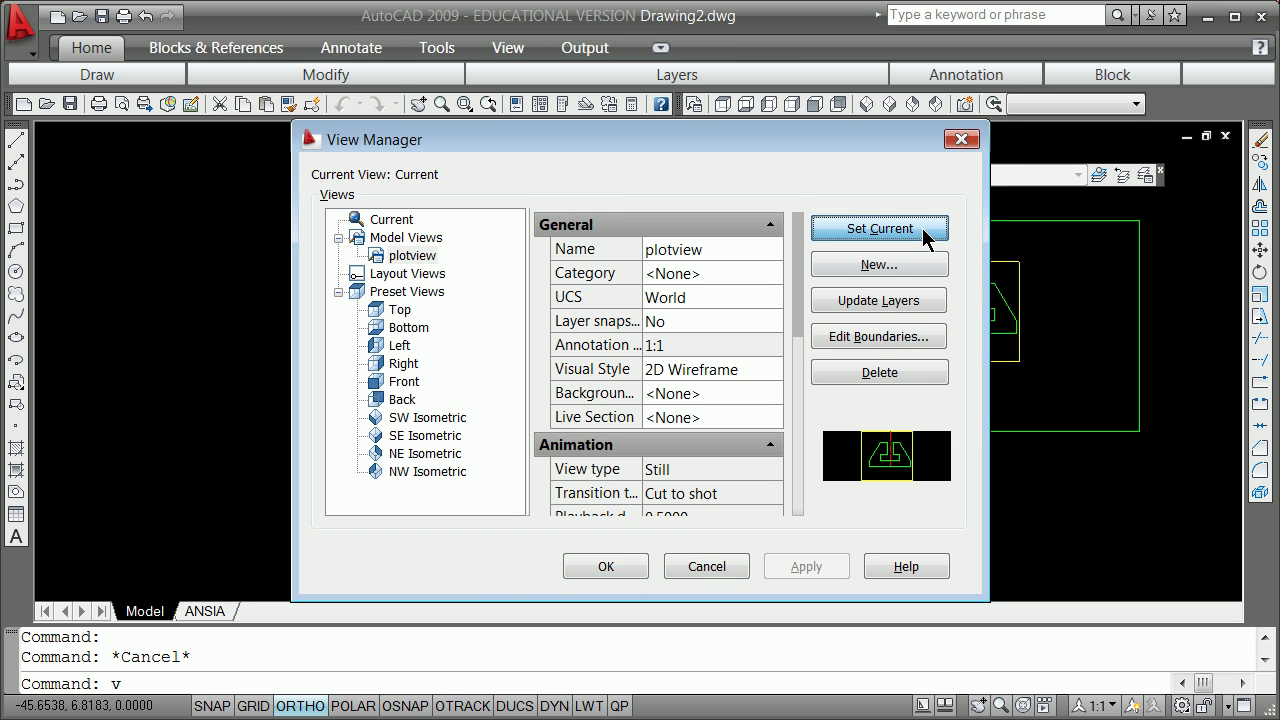
pyautogui.click(626, 572)
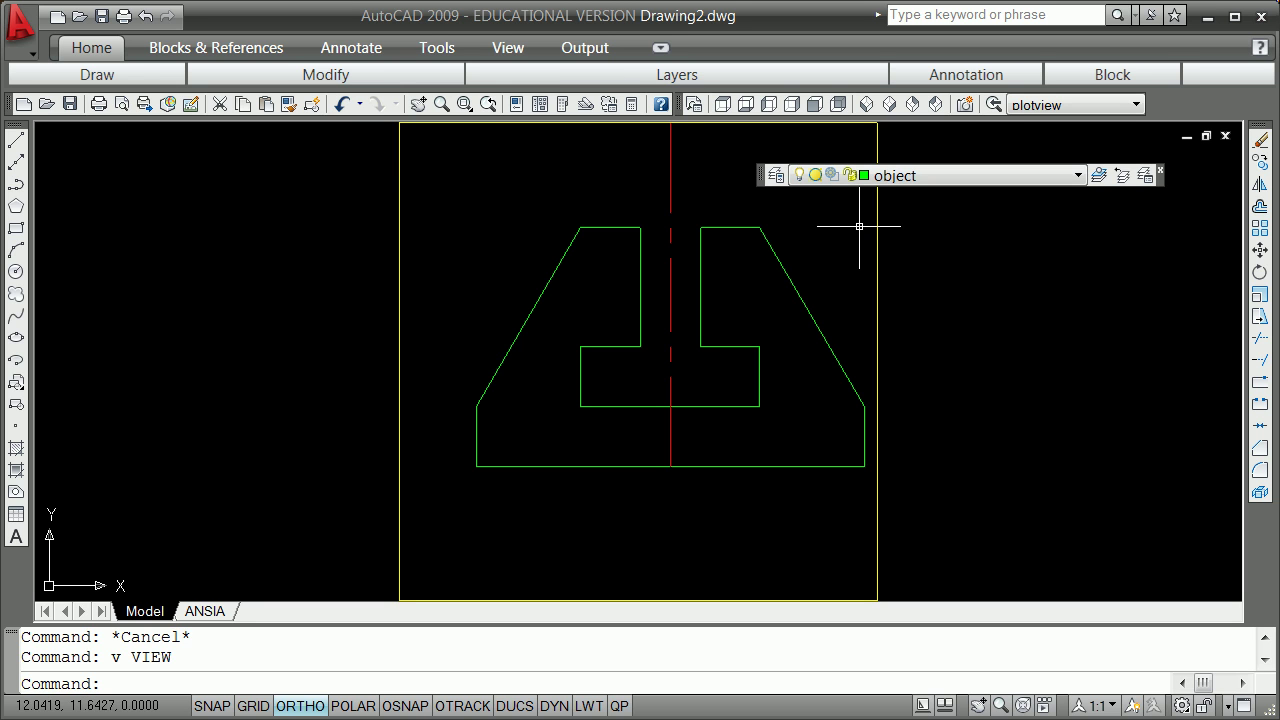
pyautogui.click(429, 185)
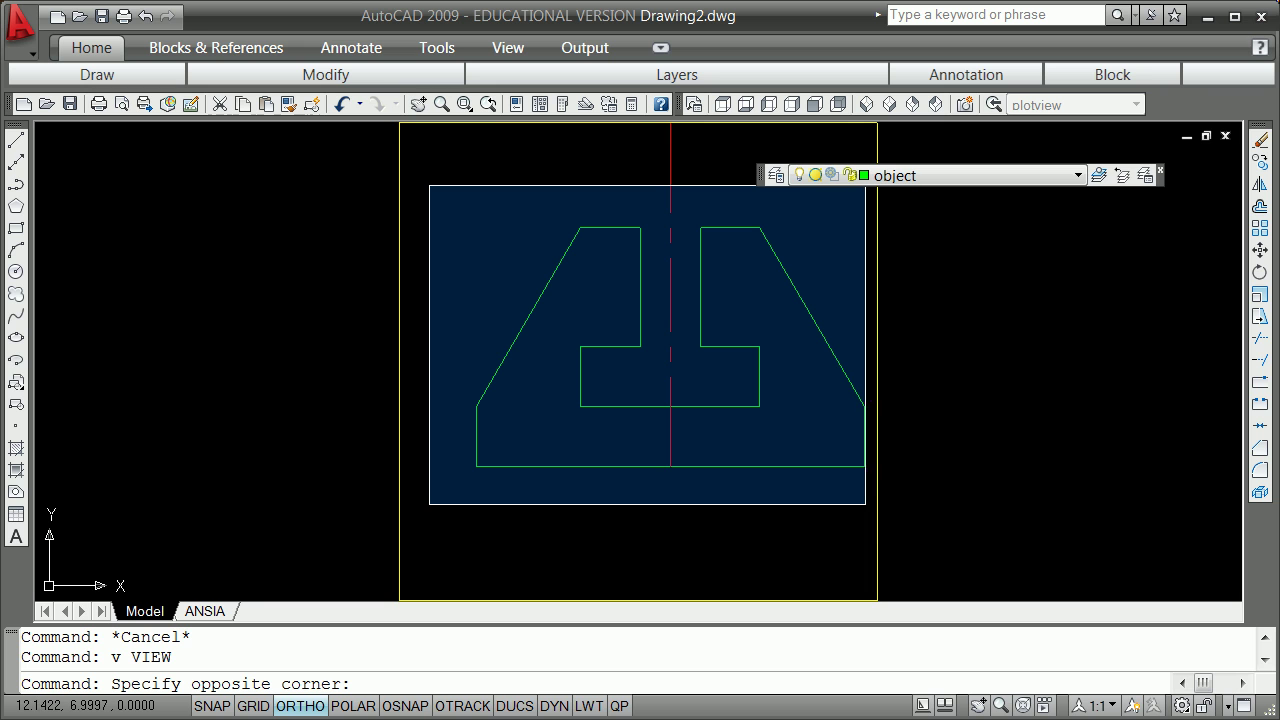
pyautogui.click(868, 505)
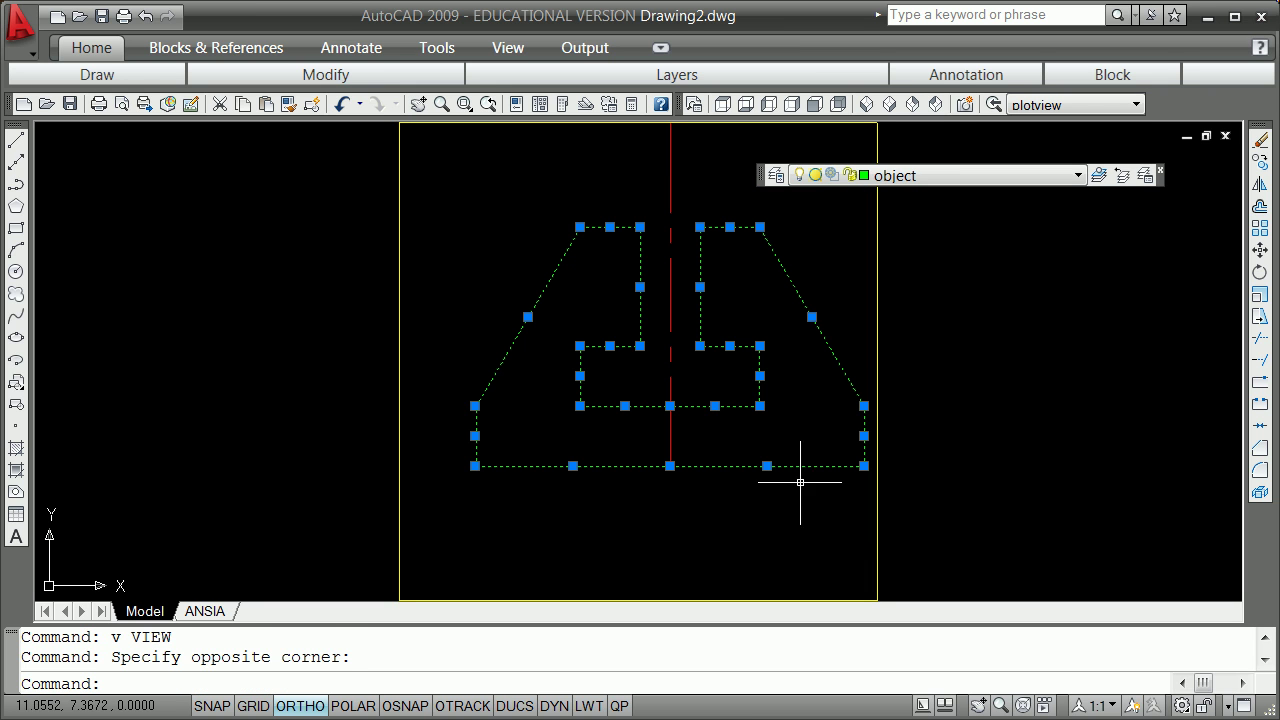
pyautogui.press('Escape')
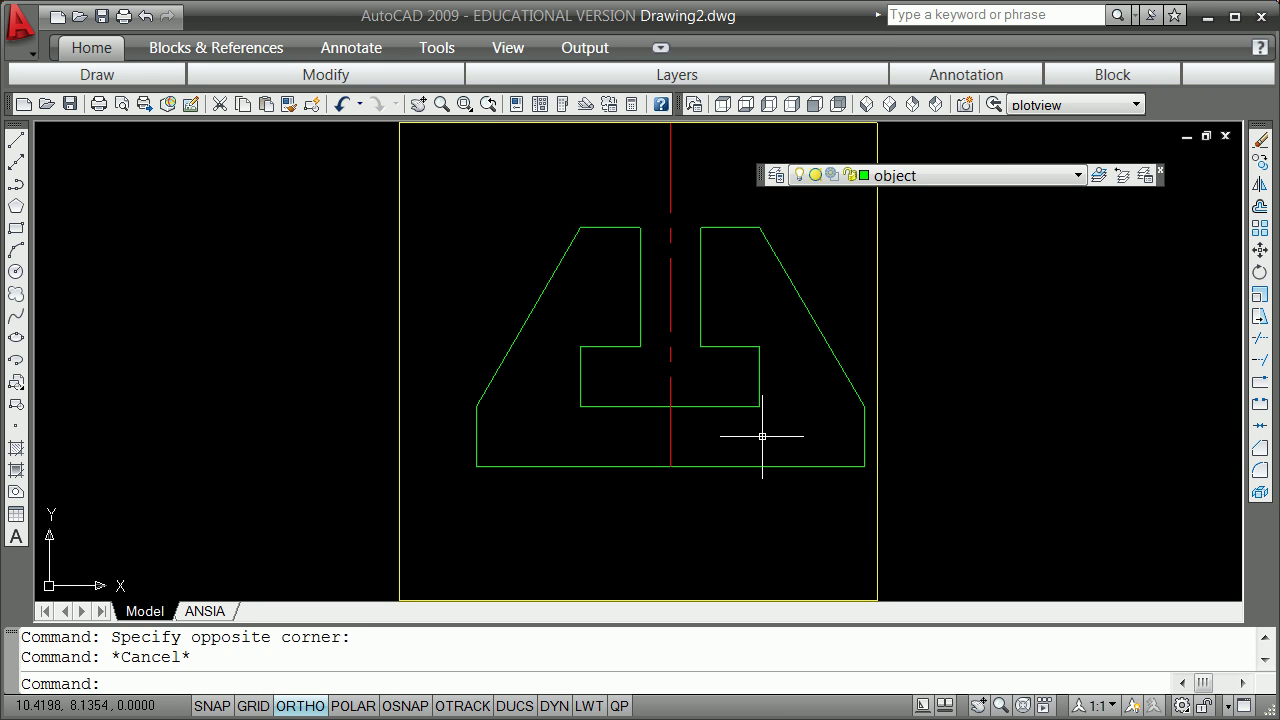
# Step: Mirror a copy of the whole green profile and the centerline downward about the horizontal base line, then deselect everything
pyautogui.click(871, 142)
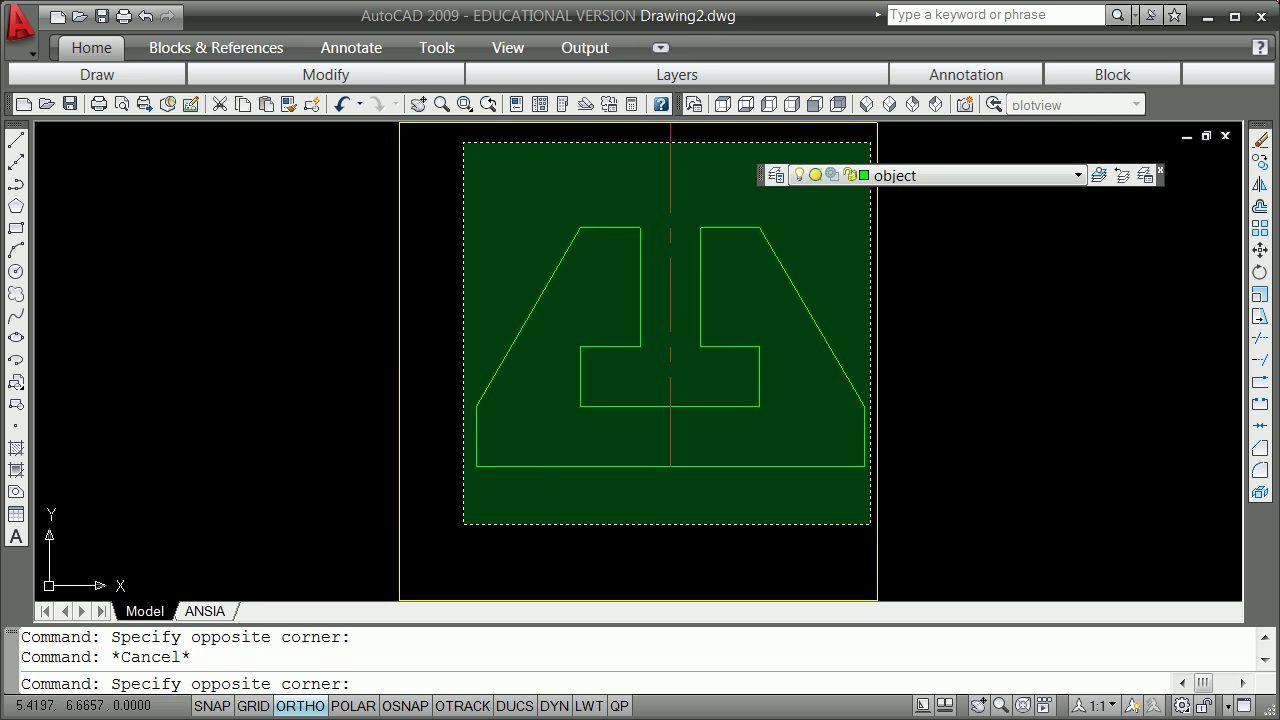
pyautogui.click(465, 528)
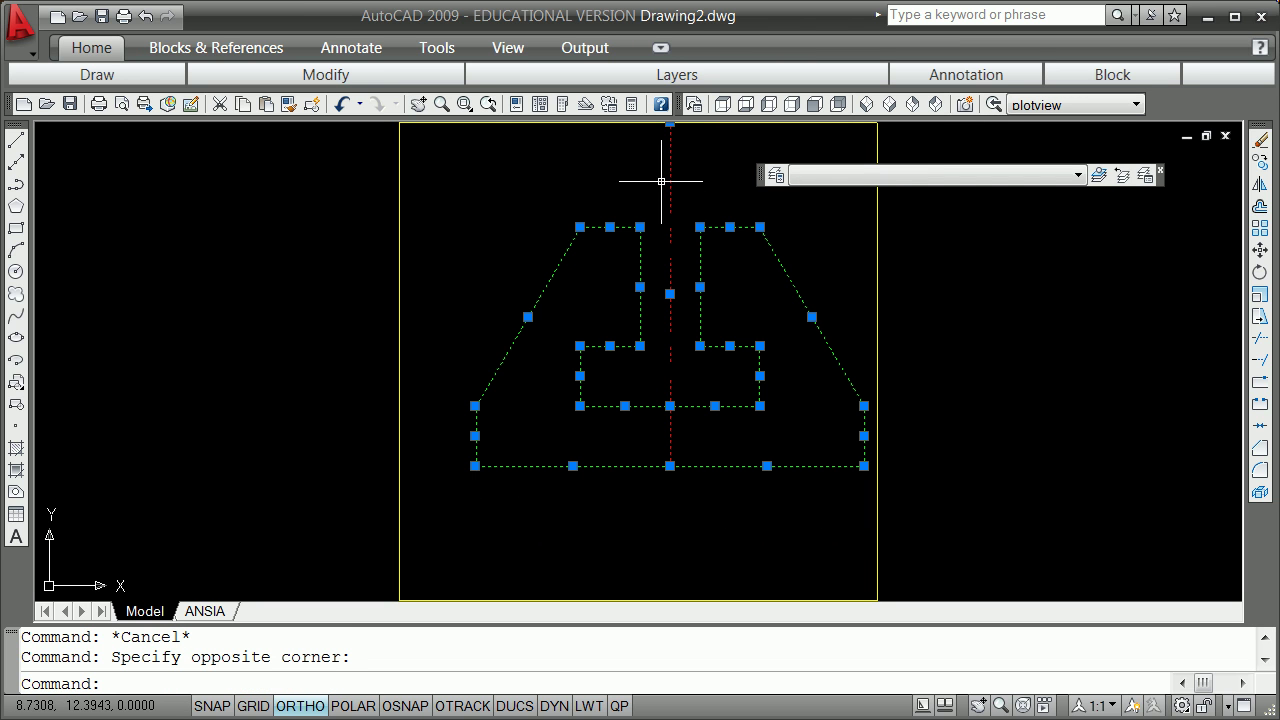
pyautogui.click(670, 466)
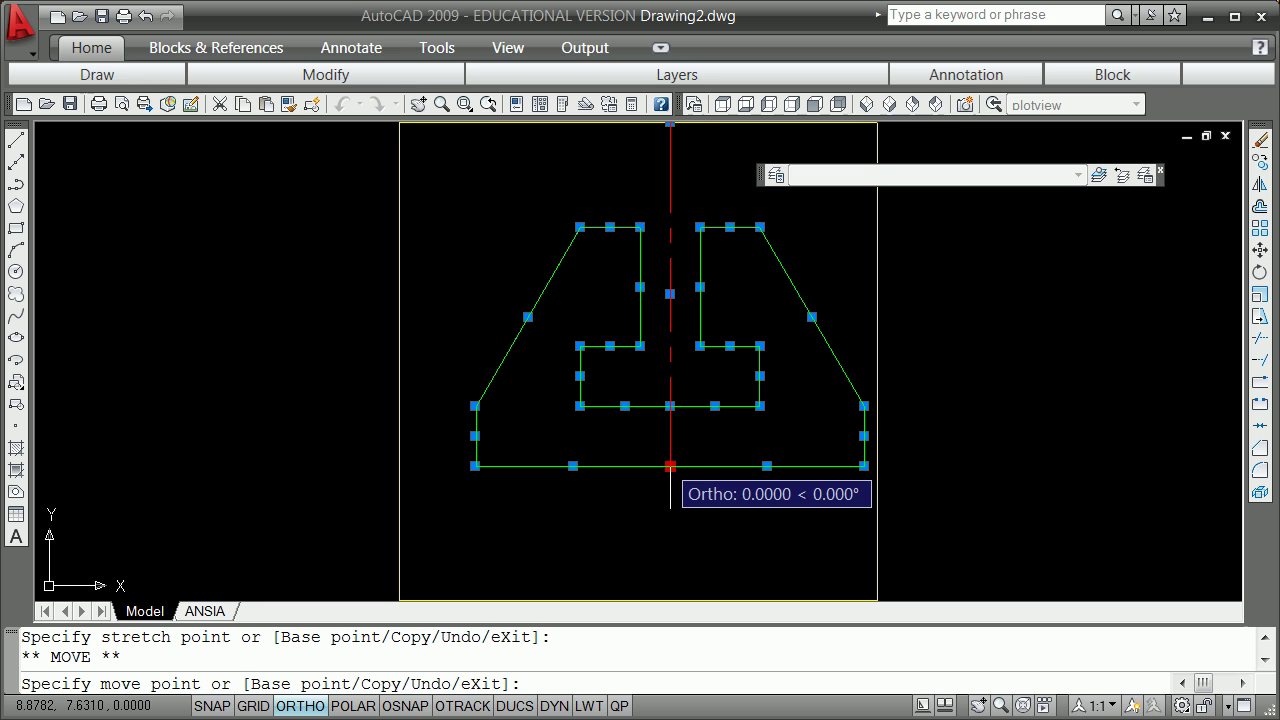
pyautogui.press('space')
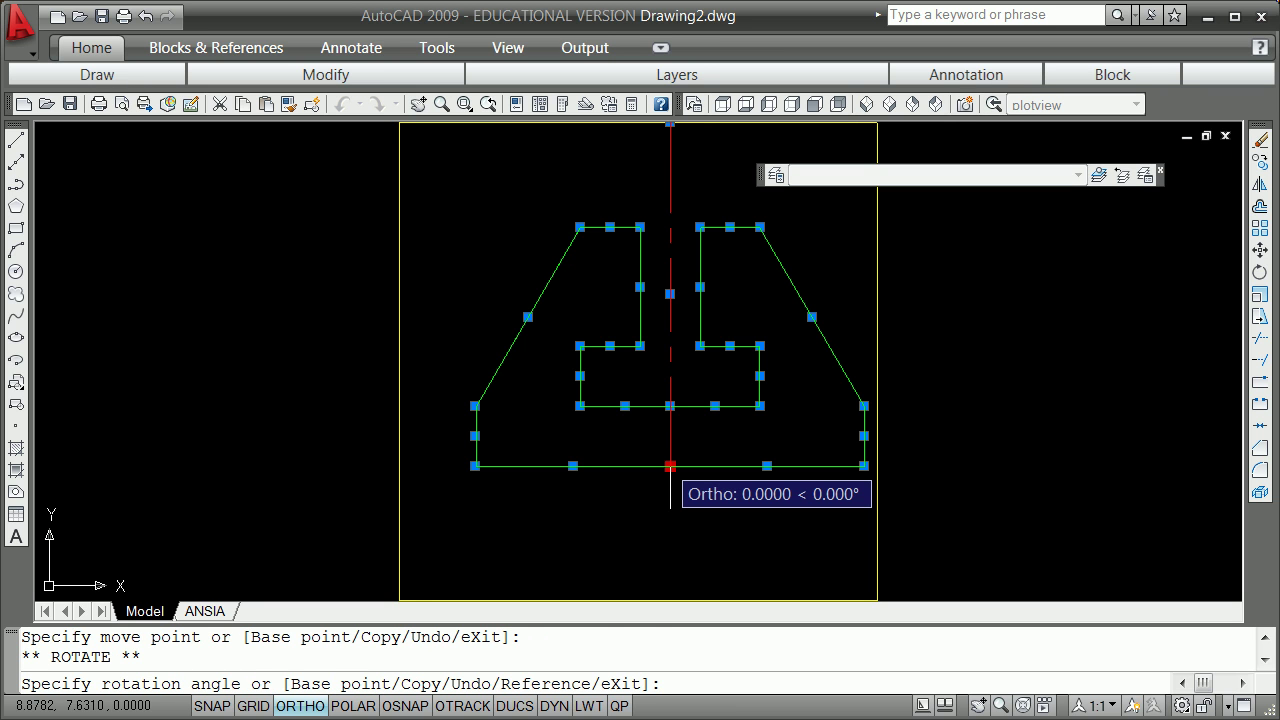
pyautogui.press('space')
pyautogui.press('space')
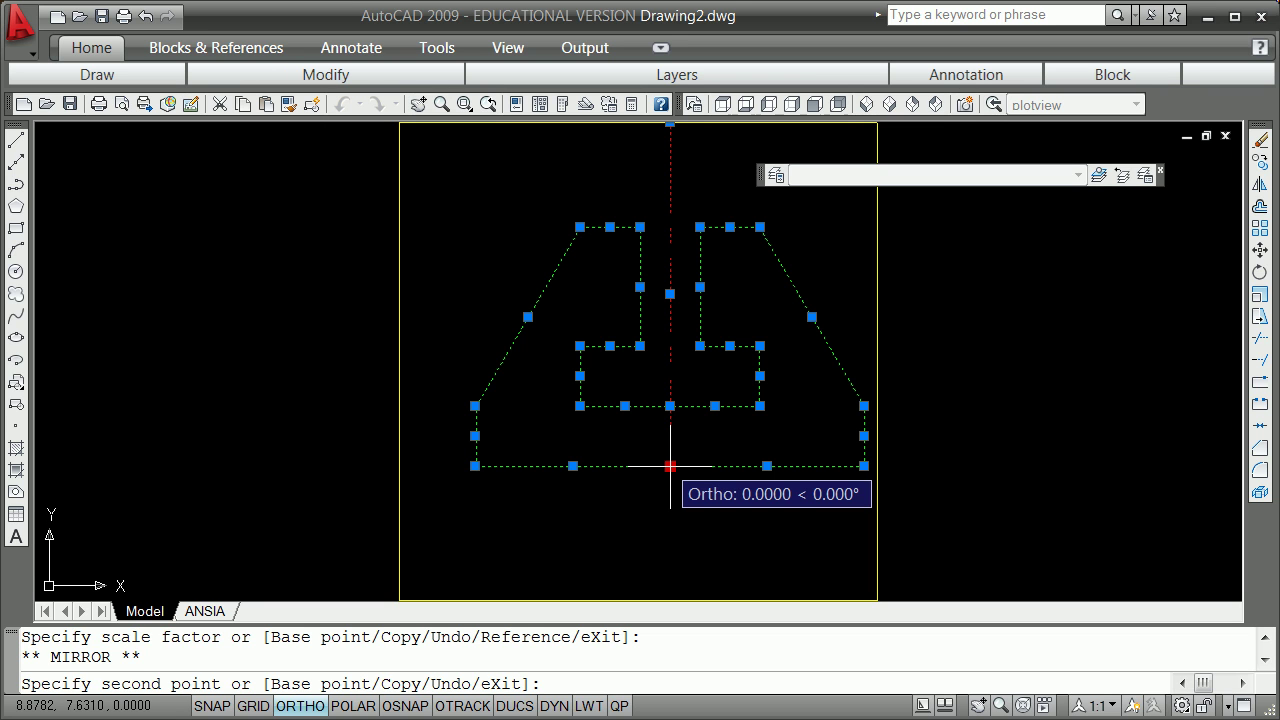
pyautogui.write('c')
pyautogui.press('space')
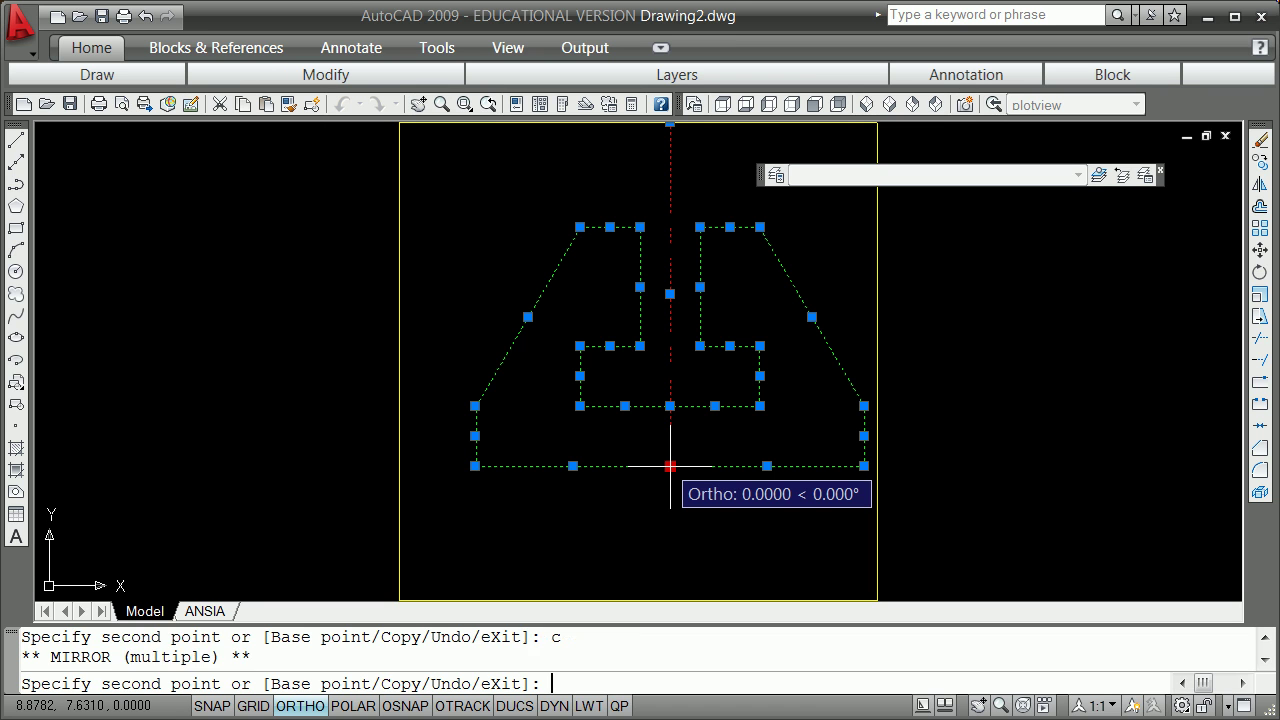
pyautogui.click(1037, 451)
pyautogui.press('space')
pyautogui.scroll(-4, 1030, 444)
pyautogui.scroll(-2, 1023, 437)
pyautogui.press('Escape')
pyautogui.press('Escape')
pyautogui.scroll(5, 1005, 465)
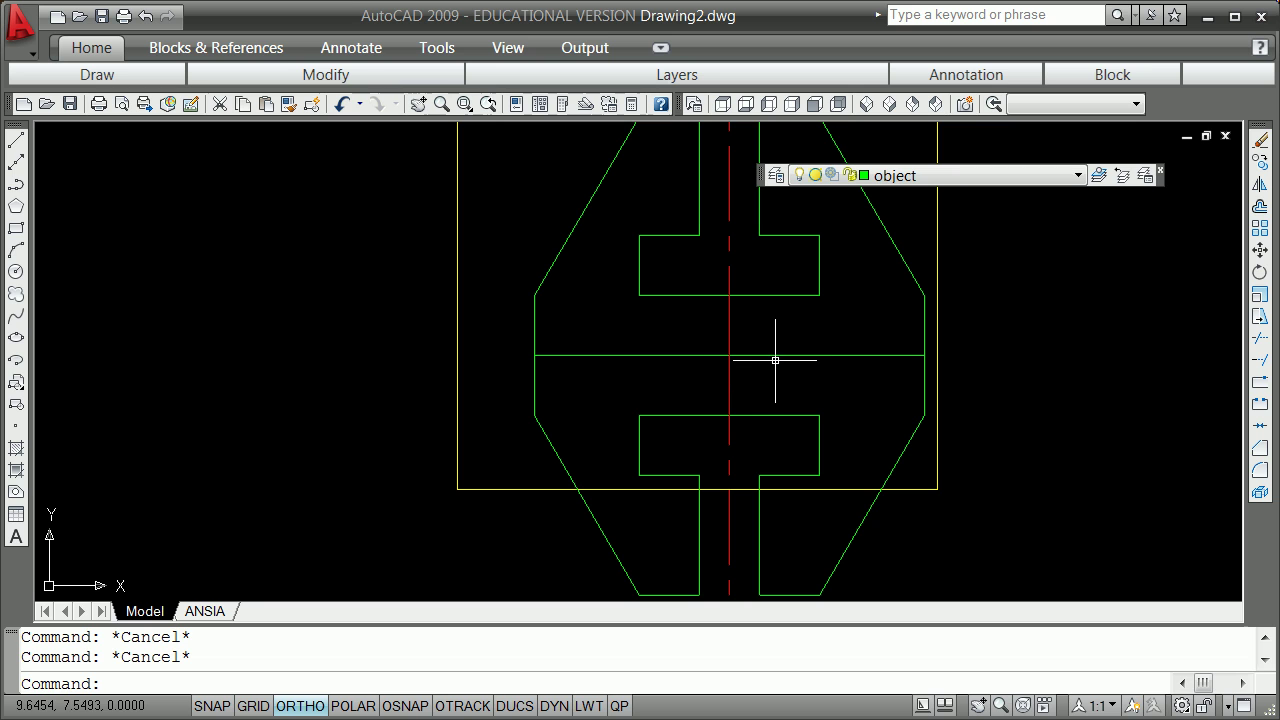